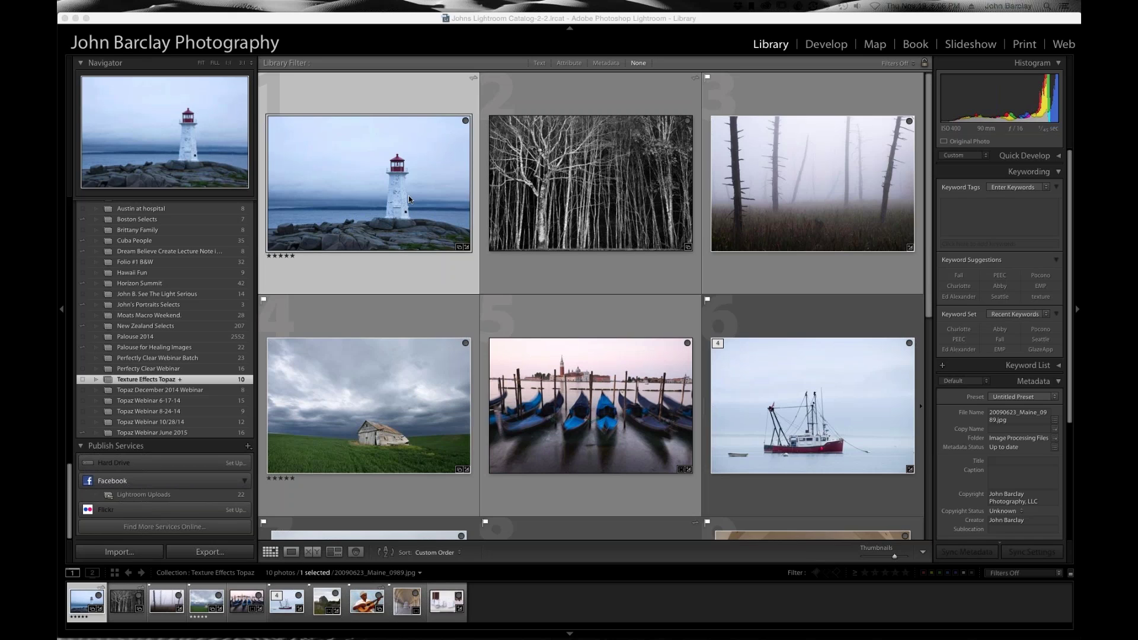
Open the lighthouse photo in Topaz Texture Effects as a copy with Lightroom adjustments, in 16-bit TIFF at 240 resolution
click(369, 168)
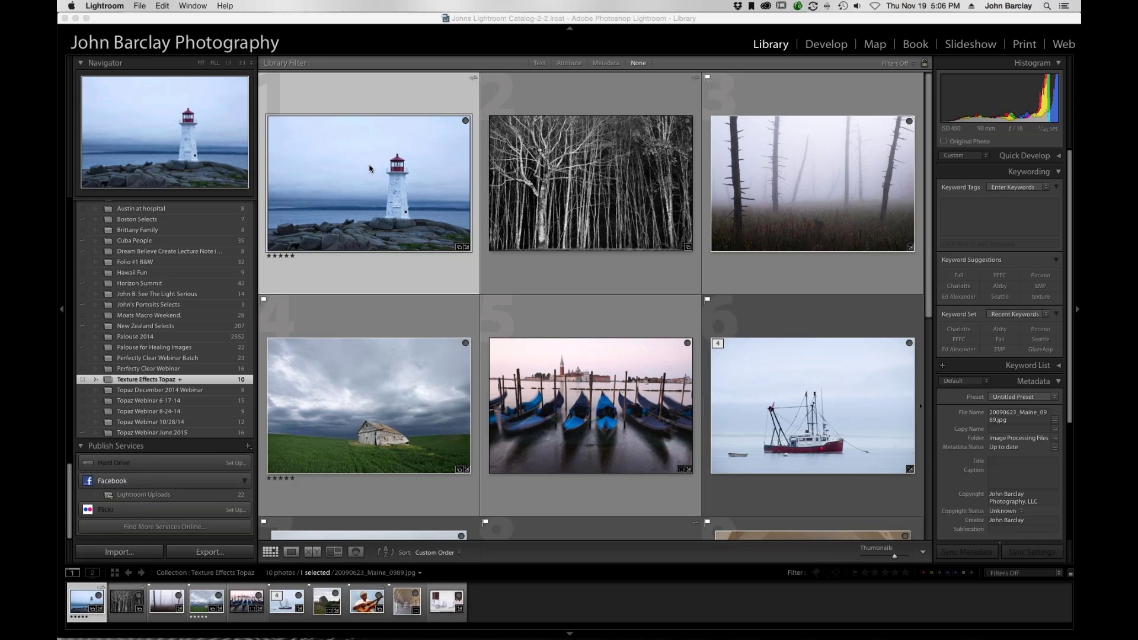
right_click(369, 168)
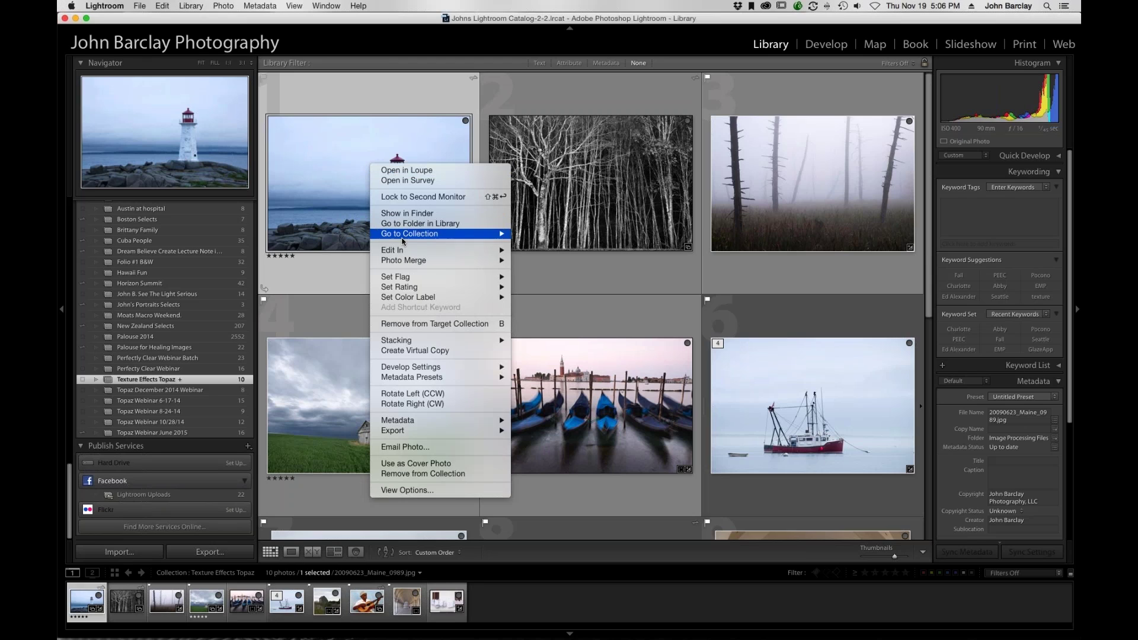
mouse_move(403, 254)
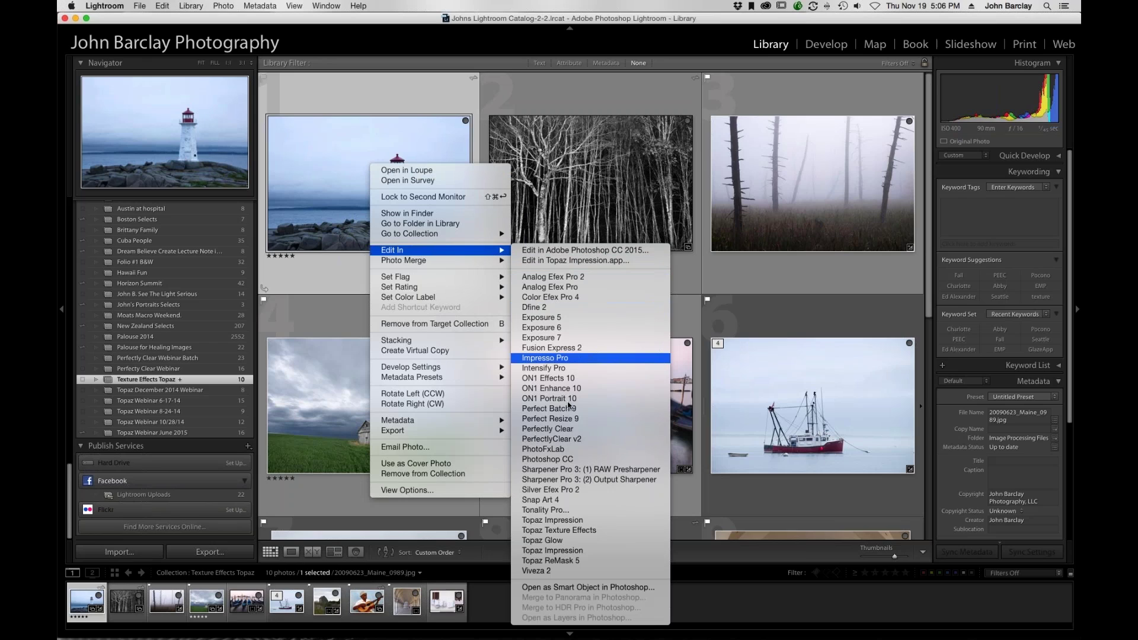
click(549, 531)
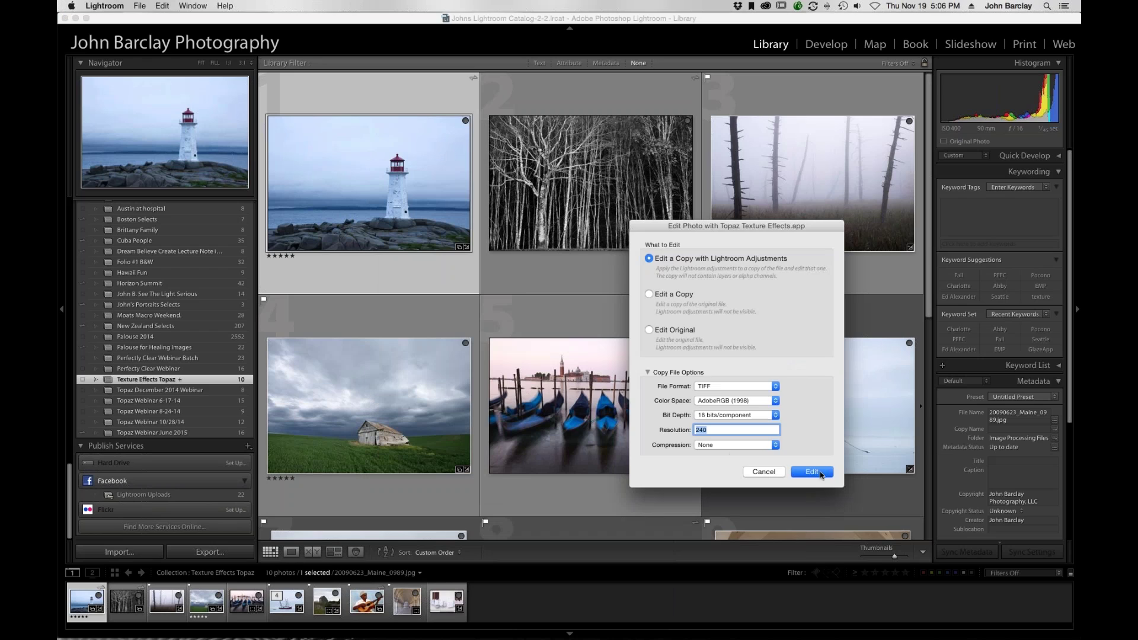
click(828, 475)
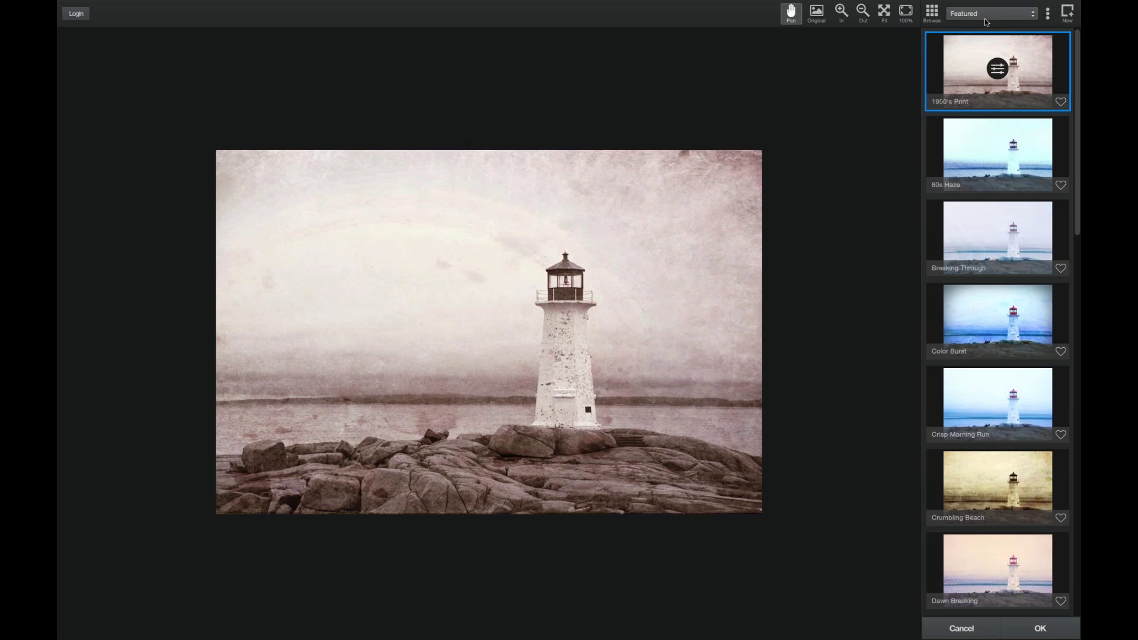
Compare the 1950's Print effect on the lighthouse photo with the original image
click(818, 15)
click(818, 16)
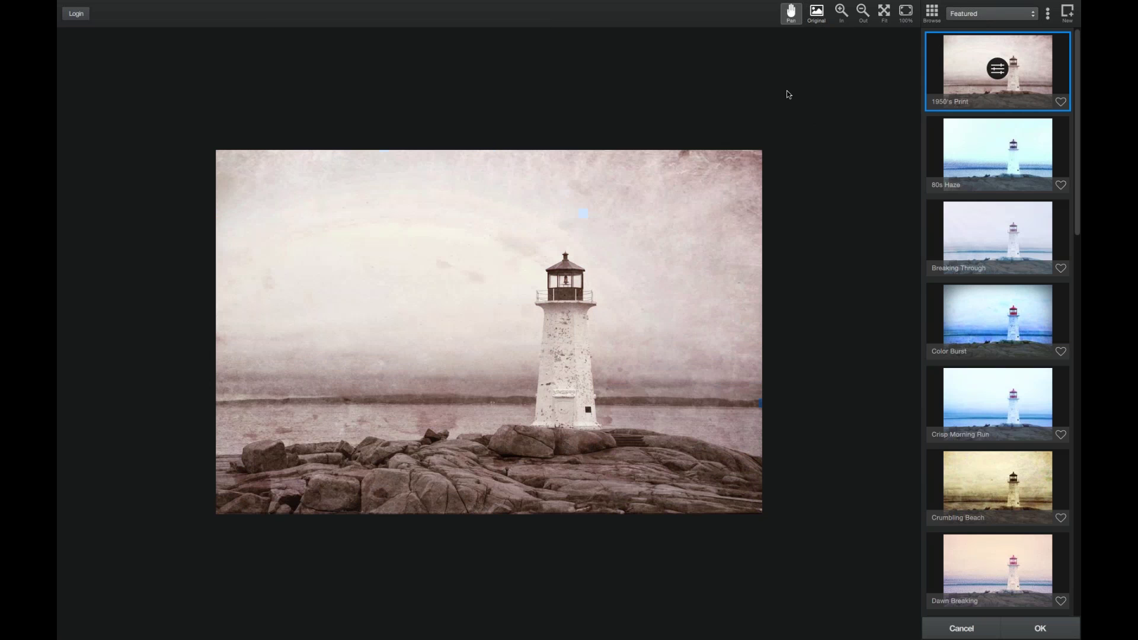
click(681, 255)
click(673, 187)
Search the effects for "Forest" and preview Forest Light I and Ghostly Winter Forest on the photo
click(1048, 18)
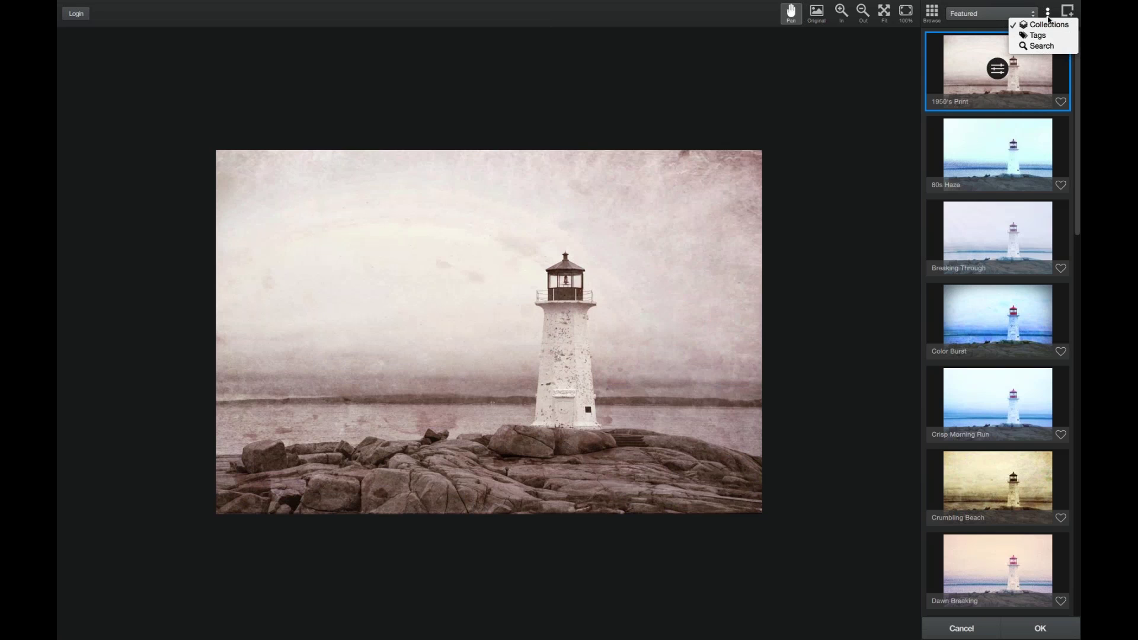
click(1042, 46)
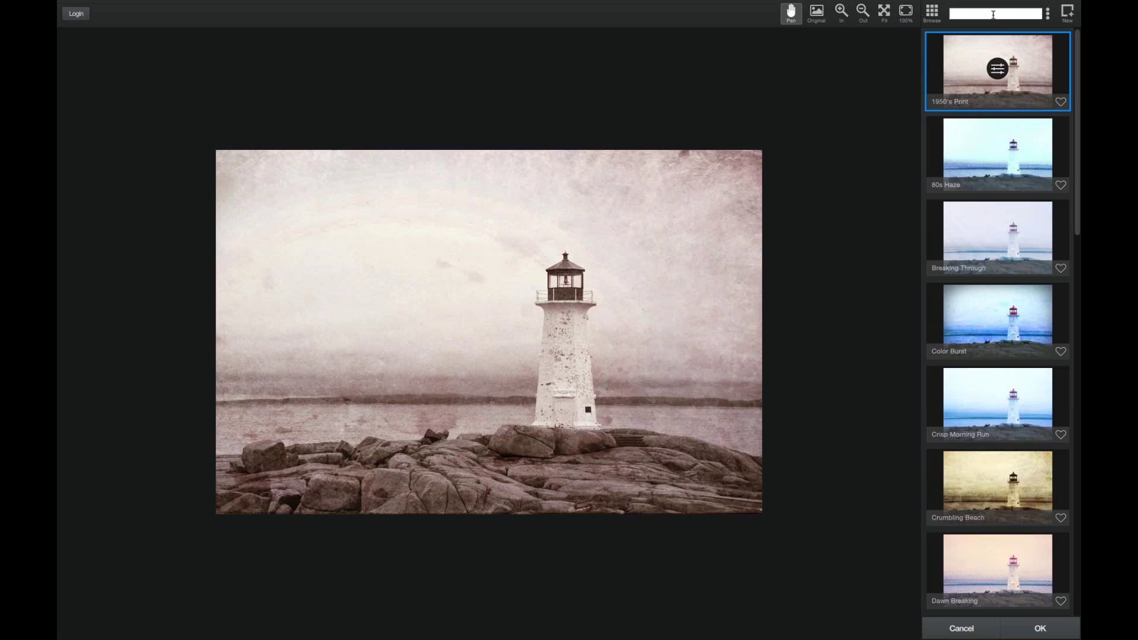
click(1031, 13)
text(Forest)
key(Return)
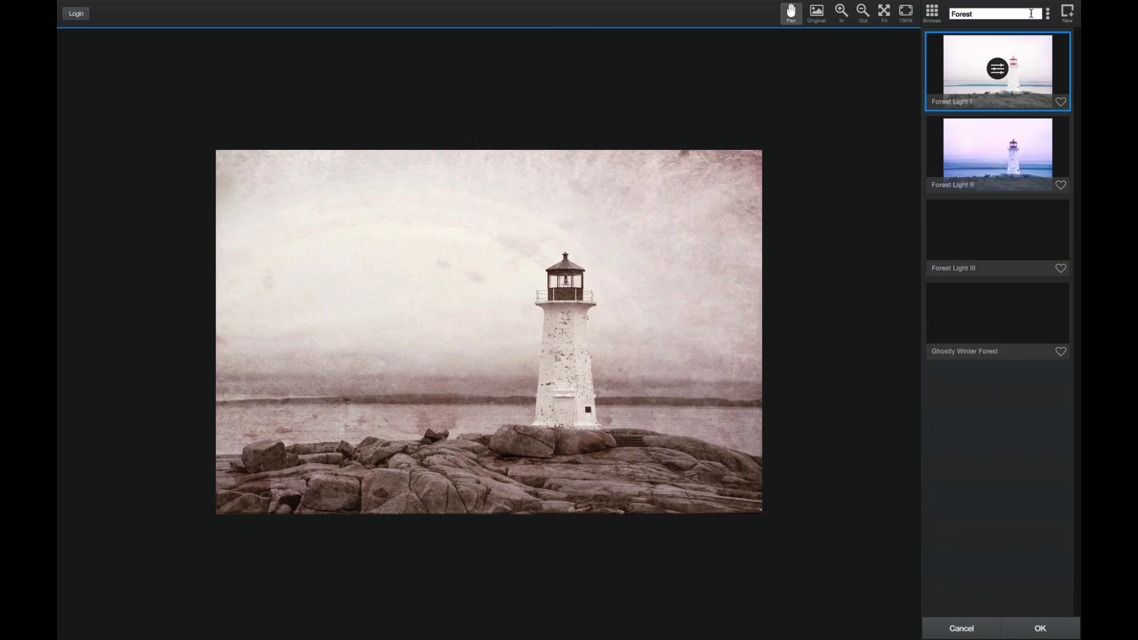
click(1006, 77)
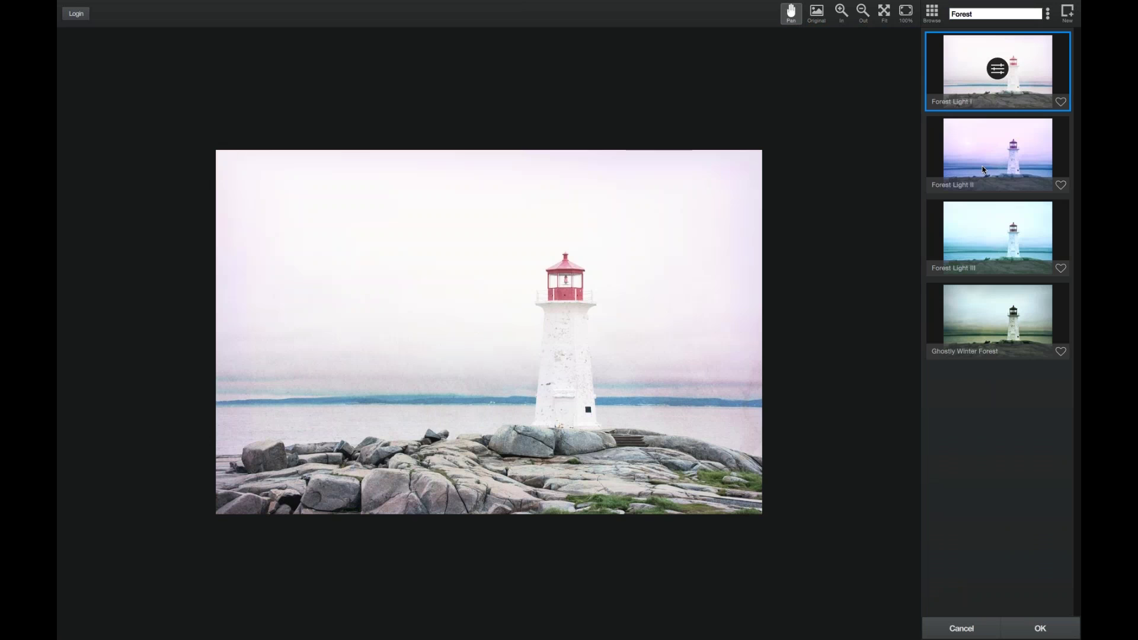
click(987, 304)
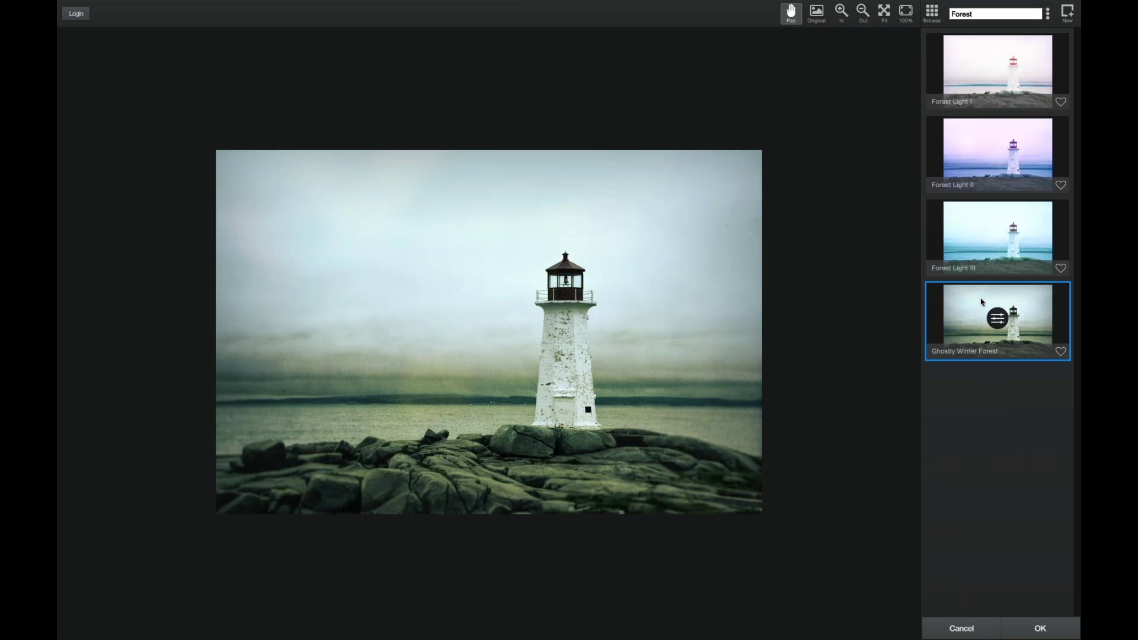
Return to browsing effects by collection and show the My Effects collection
click(1048, 14)
click(1041, 22)
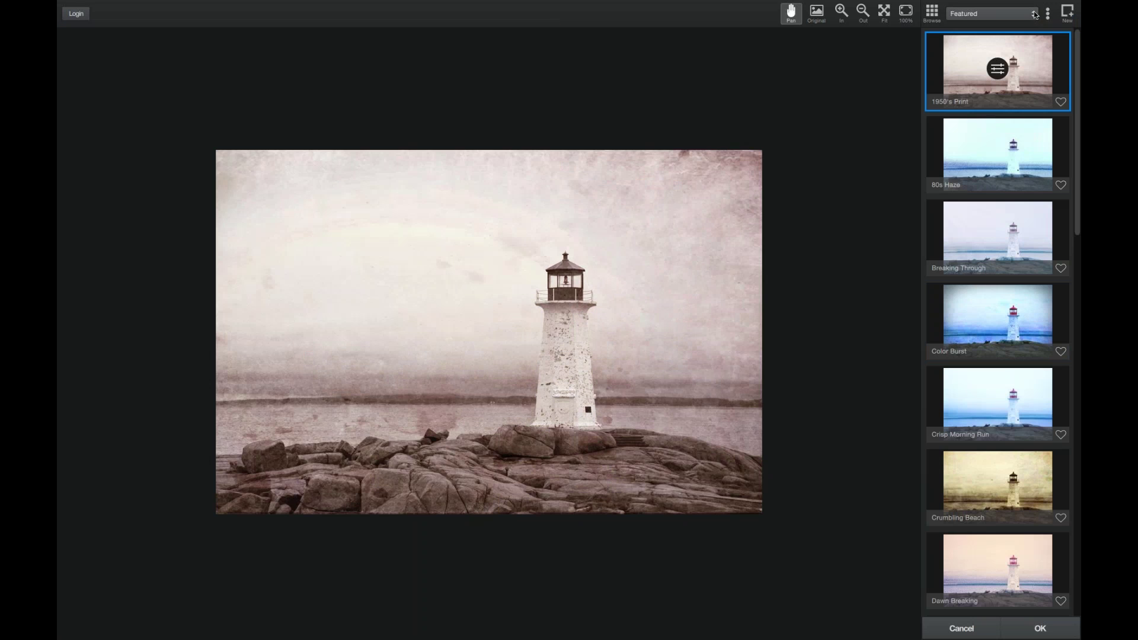
click(1032, 13)
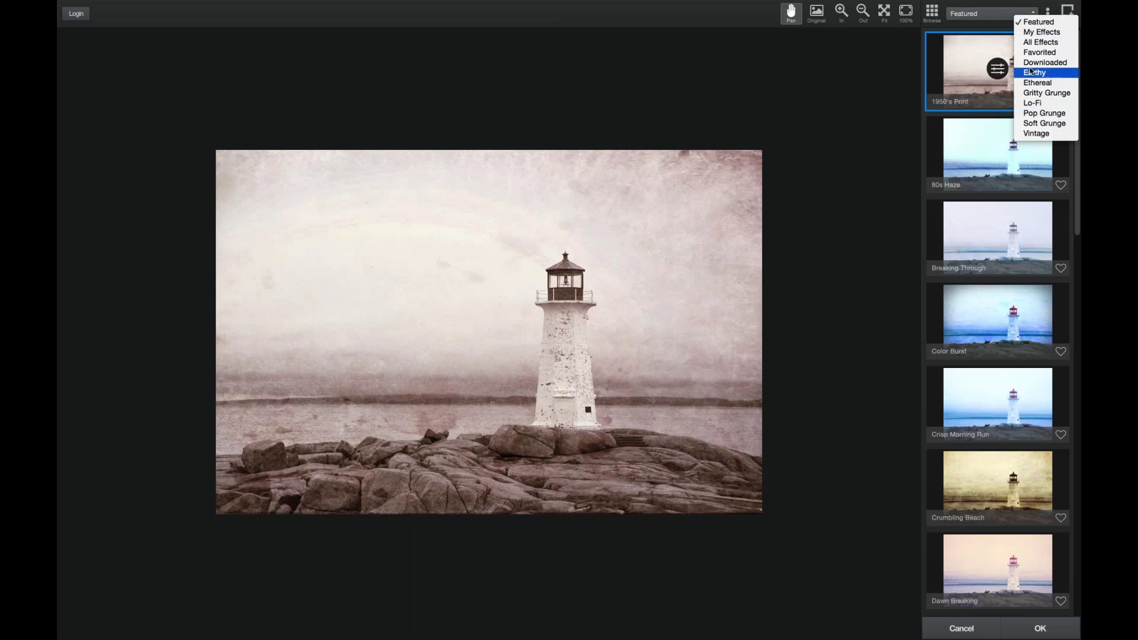
click(1030, 32)
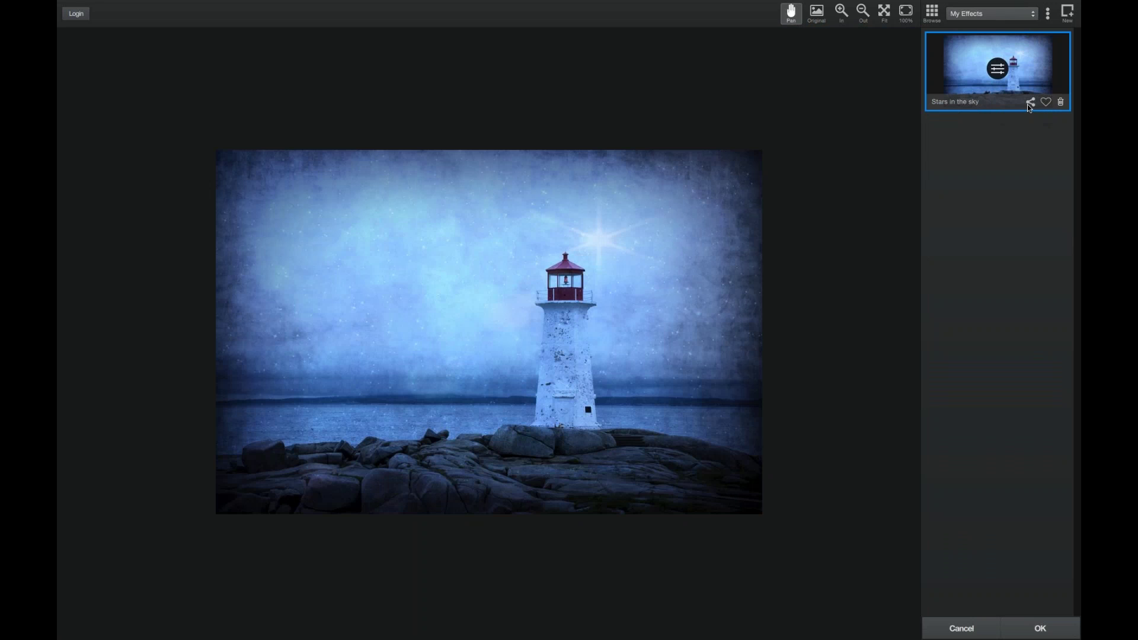
Show the Favorited effects and preview Breaking Waves and Coffee Stained on the photo
click(1032, 15)
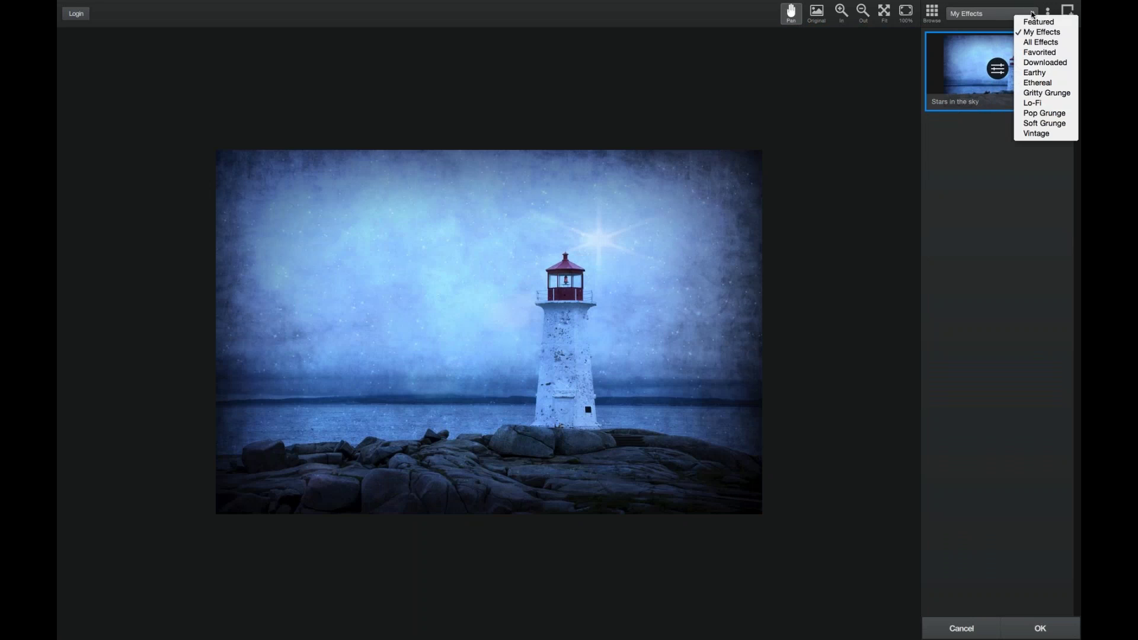
click(1035, 53)
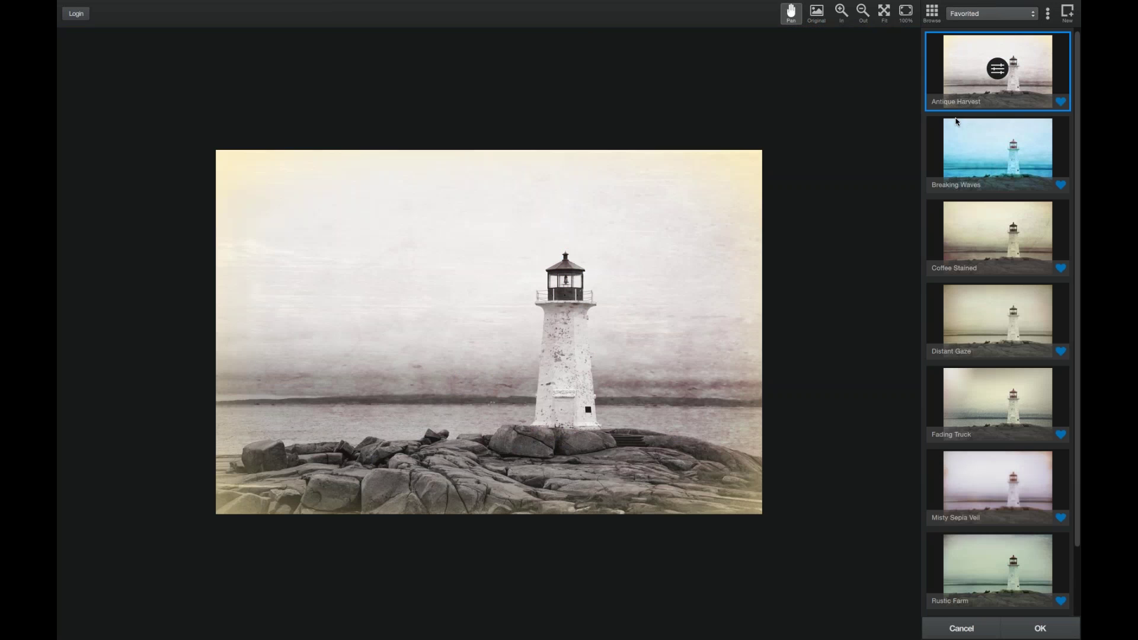
click(960, 156)
click(957, 239)
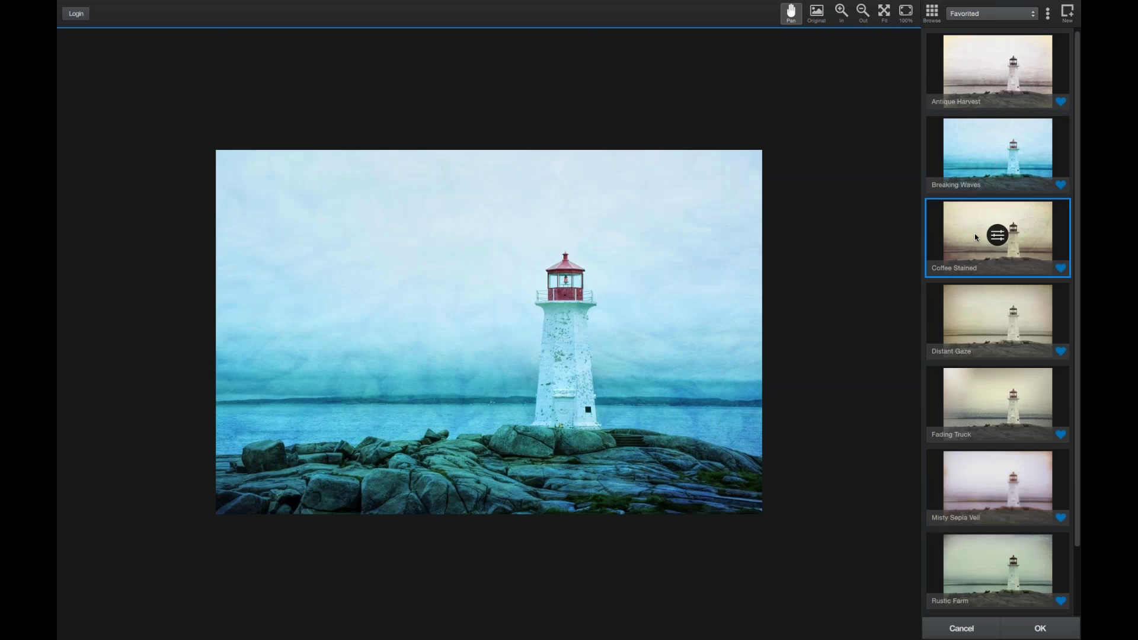
Apply the favorited Stormy Seas effect to the photo and open its adjustments for editing
scroll(974, 261, down, 2)
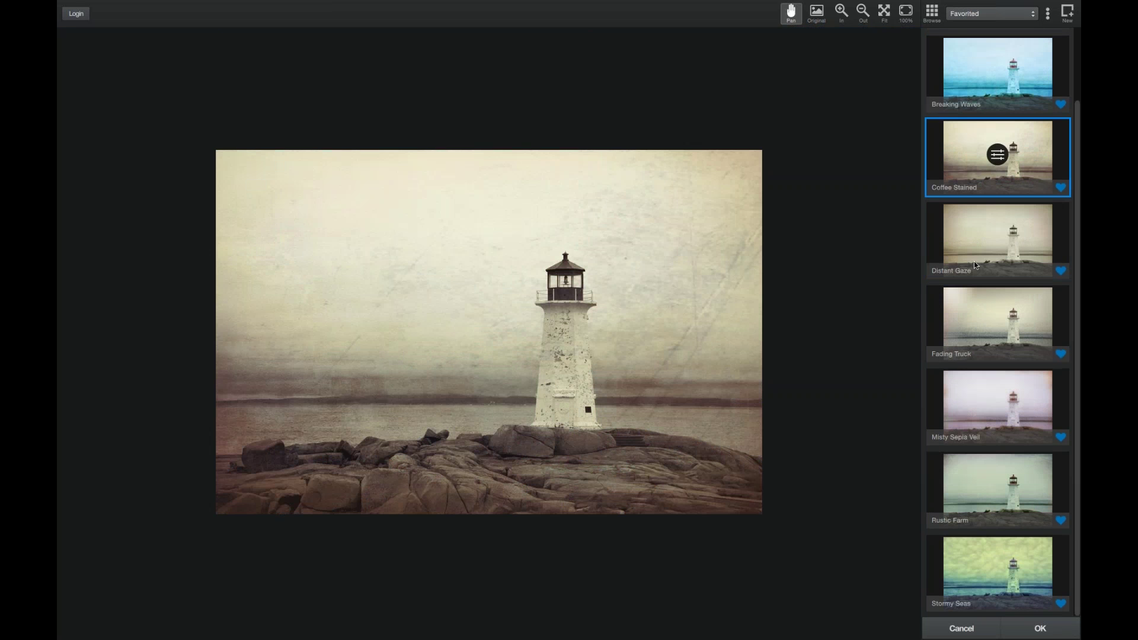
click(994, 556)
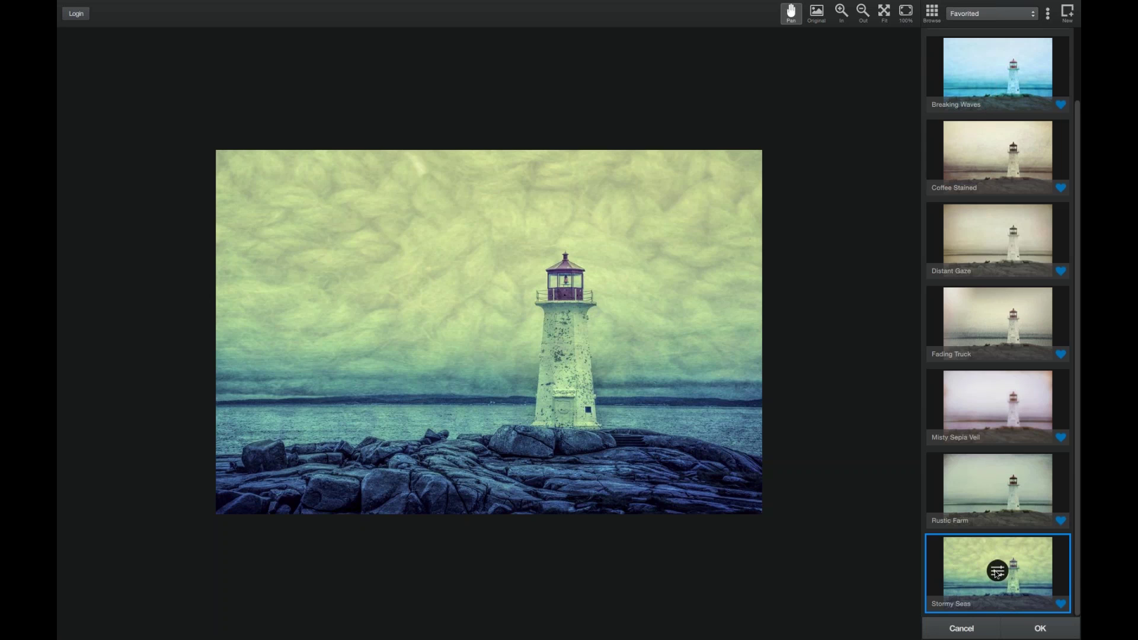
click(970, 558)
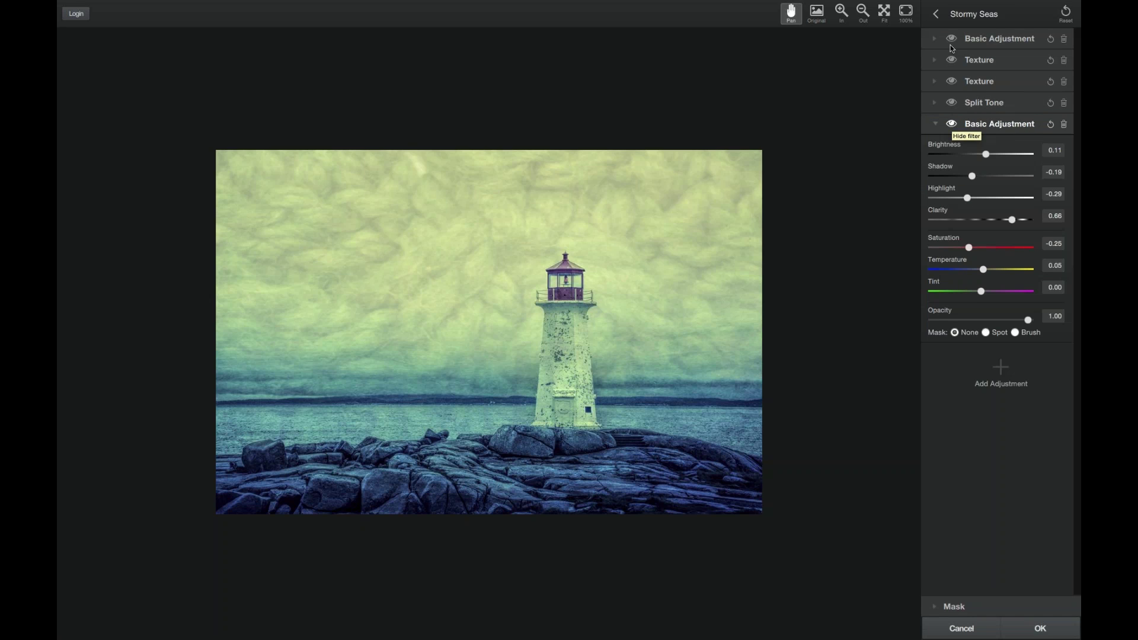
Hide all five Stormy Seas adjustments, and show them again one by one to examine what each contributes
click(951, 124)
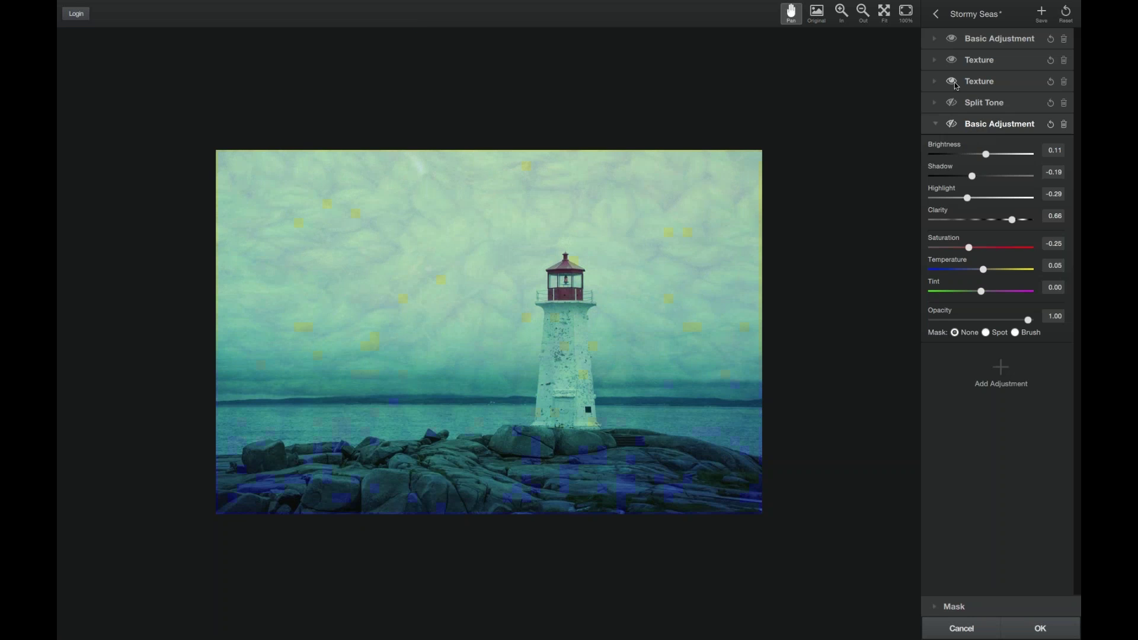
click(952, 60)
click(952, 39)
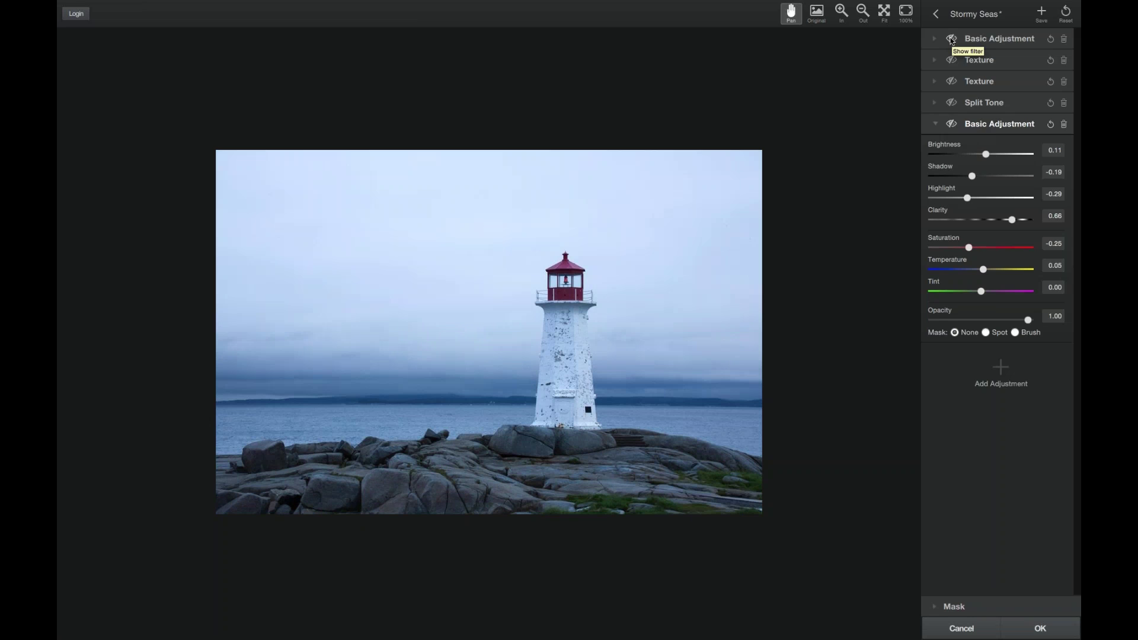
click(951, 39)
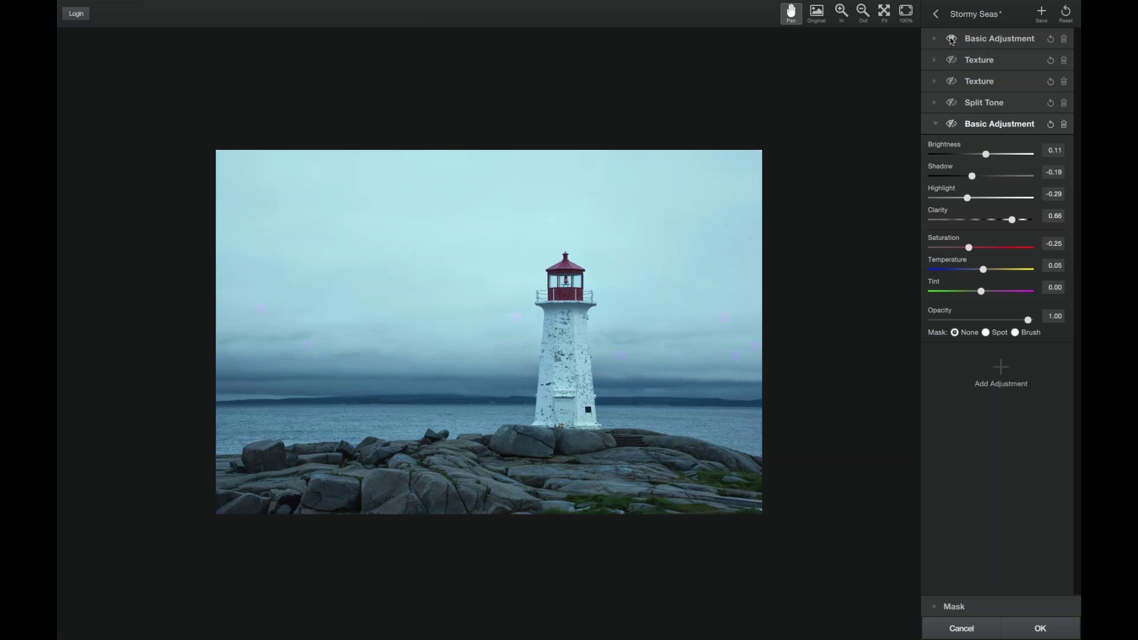
click(952, 60)
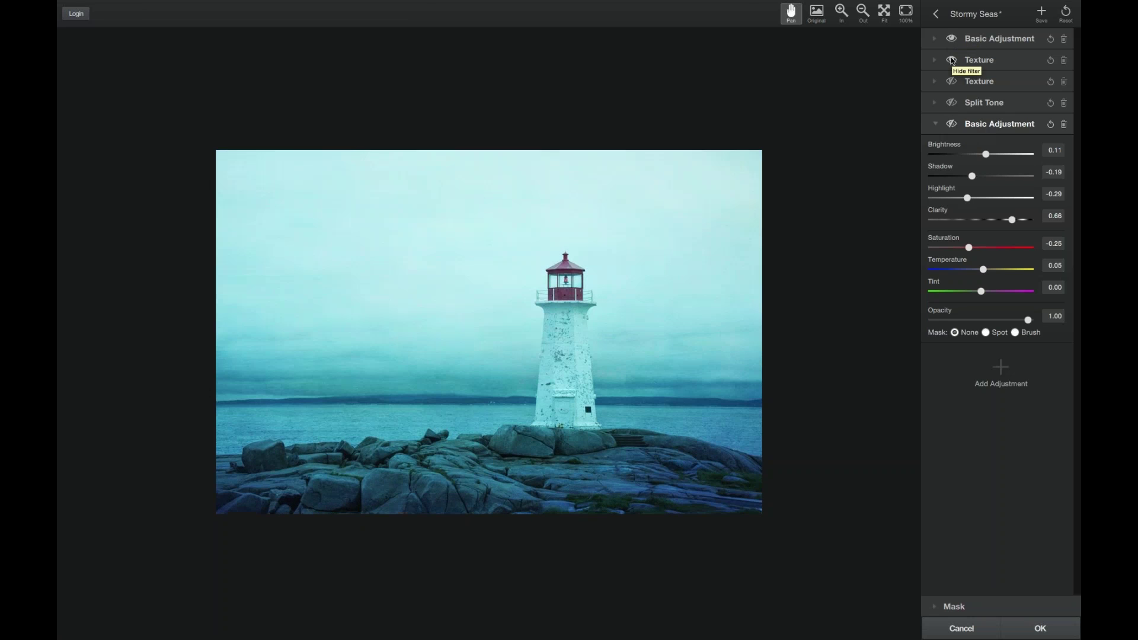
click(951, 103)
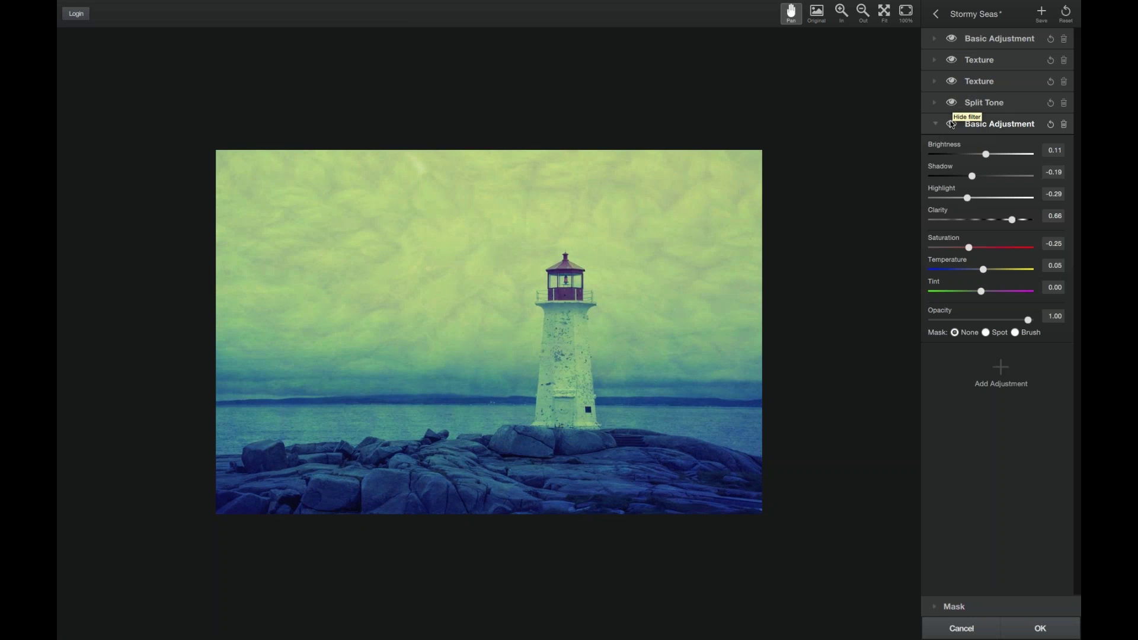
click(952, 125)
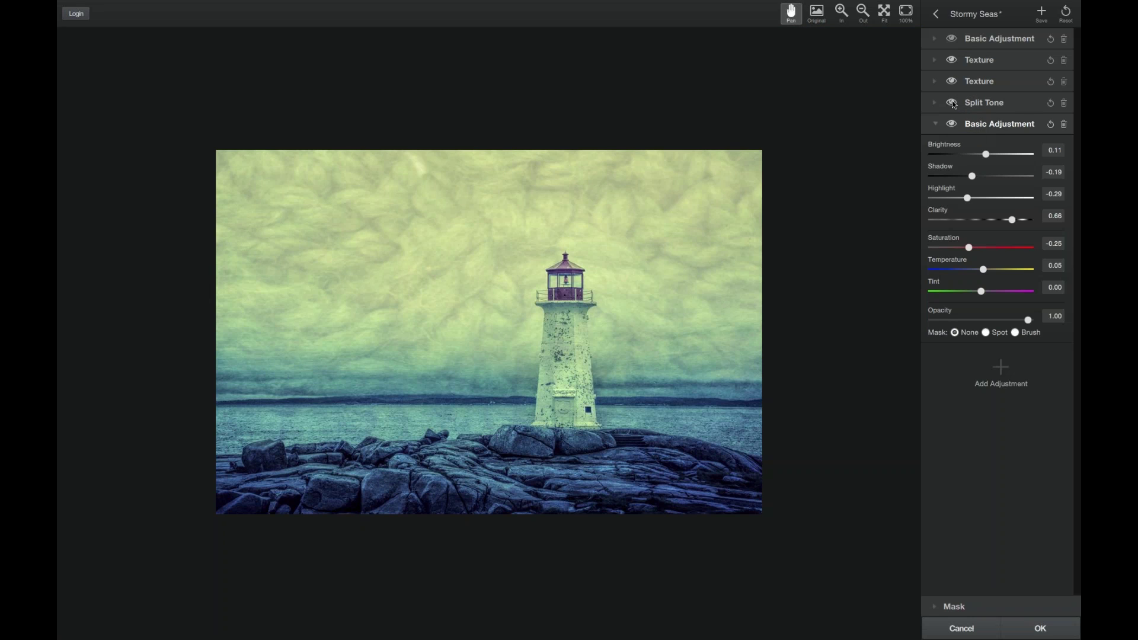
Compare the image without the Split Tone adjustment and delete that adjustment from the effect
click(952, 104)
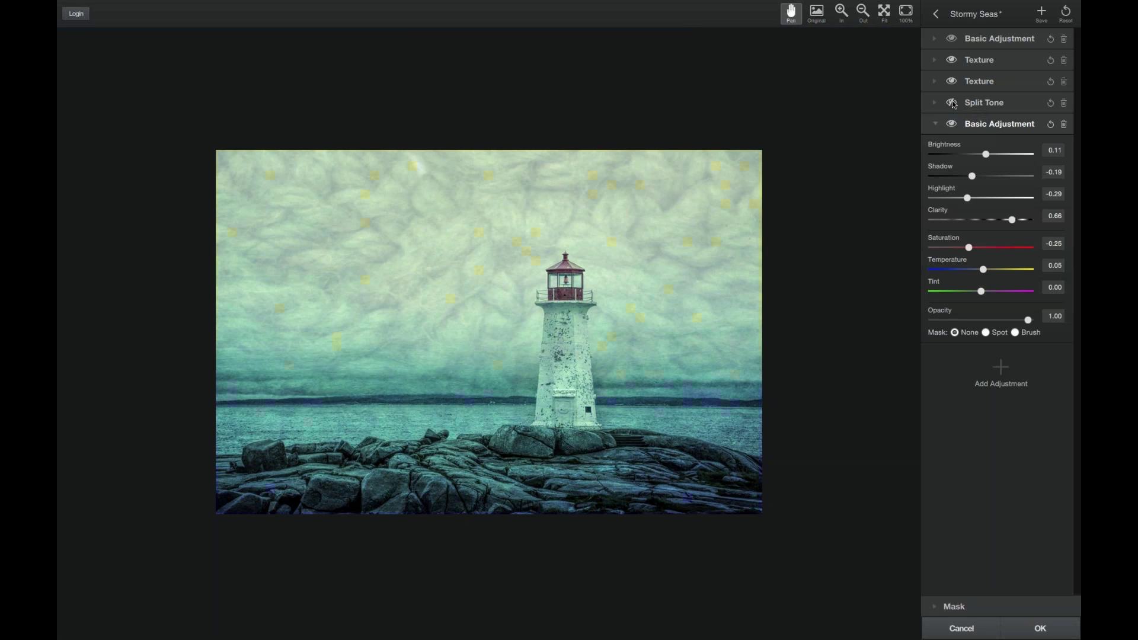
click(1065, 103)
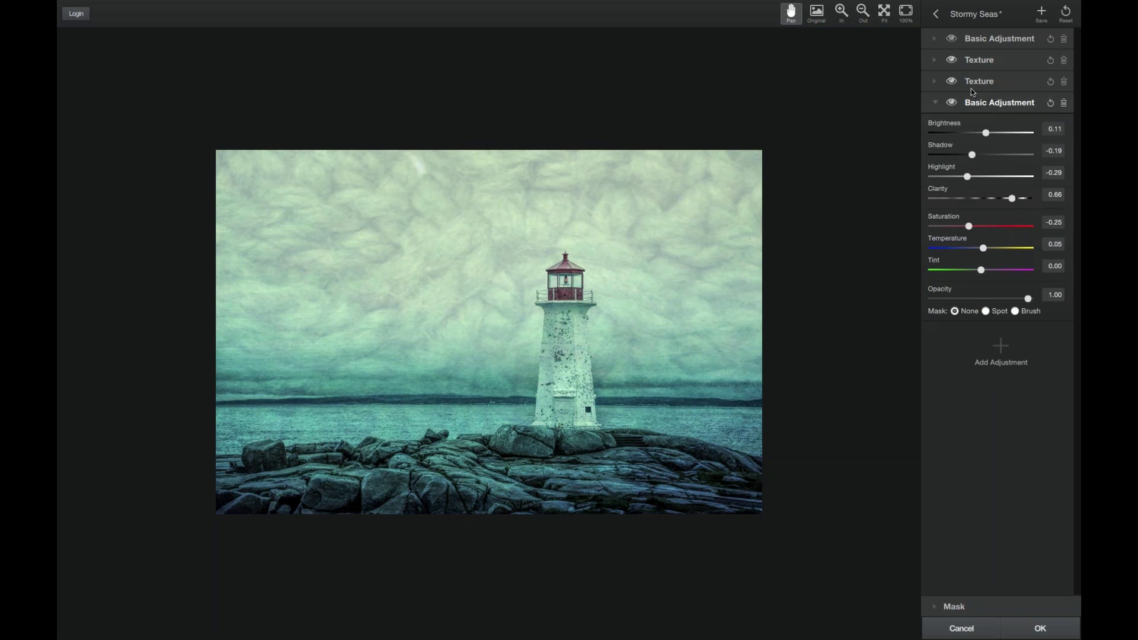
Set the brightness of the first Basic Adjustment to -0.37 and collapse its settings
click(937, 38)
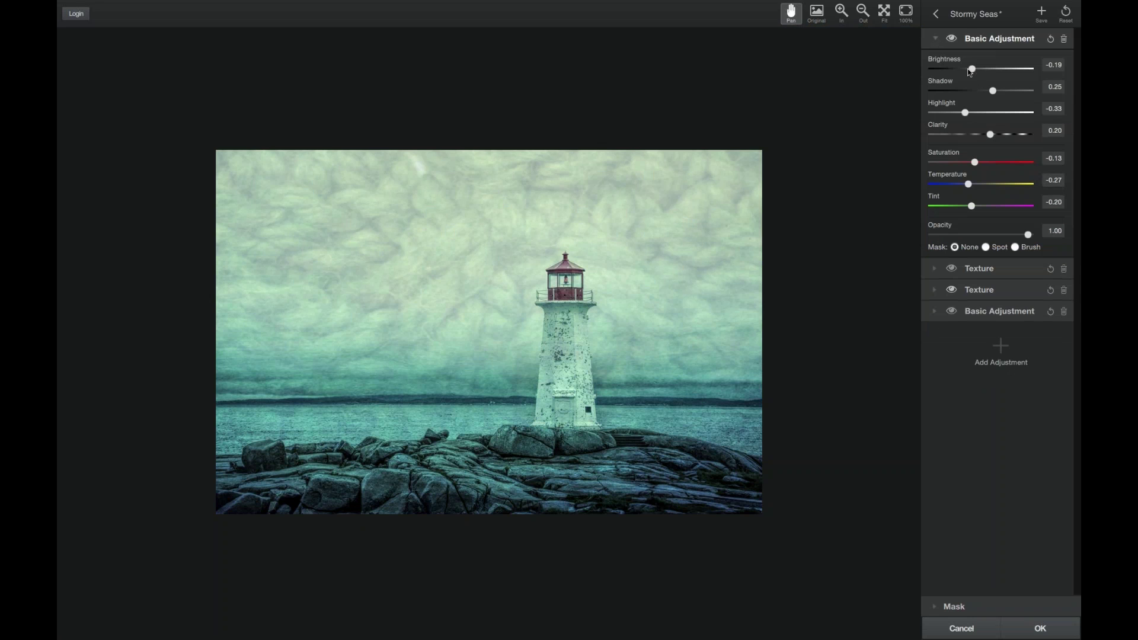
mouse_move(973, 70)
mouse_down()
mouse_move(964, 71)
mouse_move(1001, 70)
mouse_move(965, 69)
mouse_up()
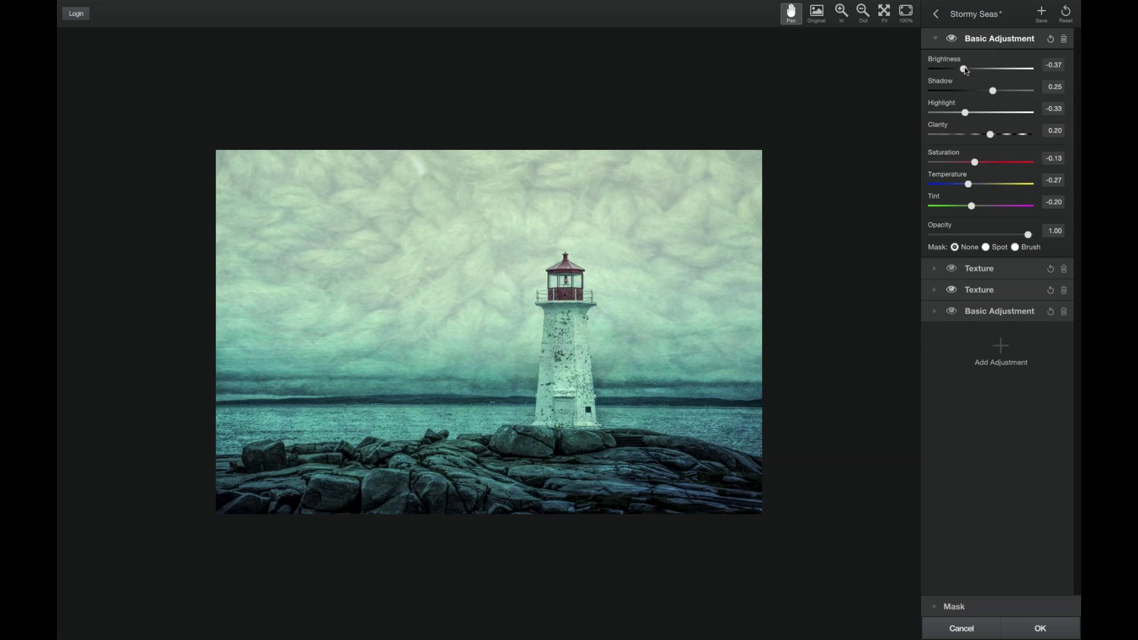
click(936, 39)
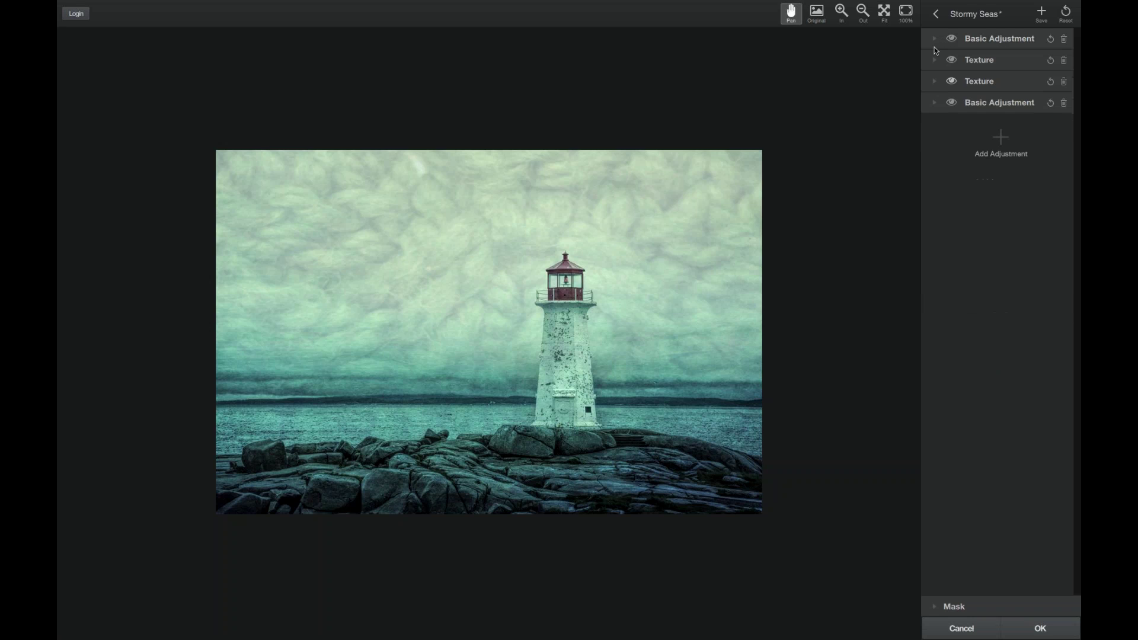
Examine the settings of both Texture adjustments one after the other, collapsing each again
click(937, 60)
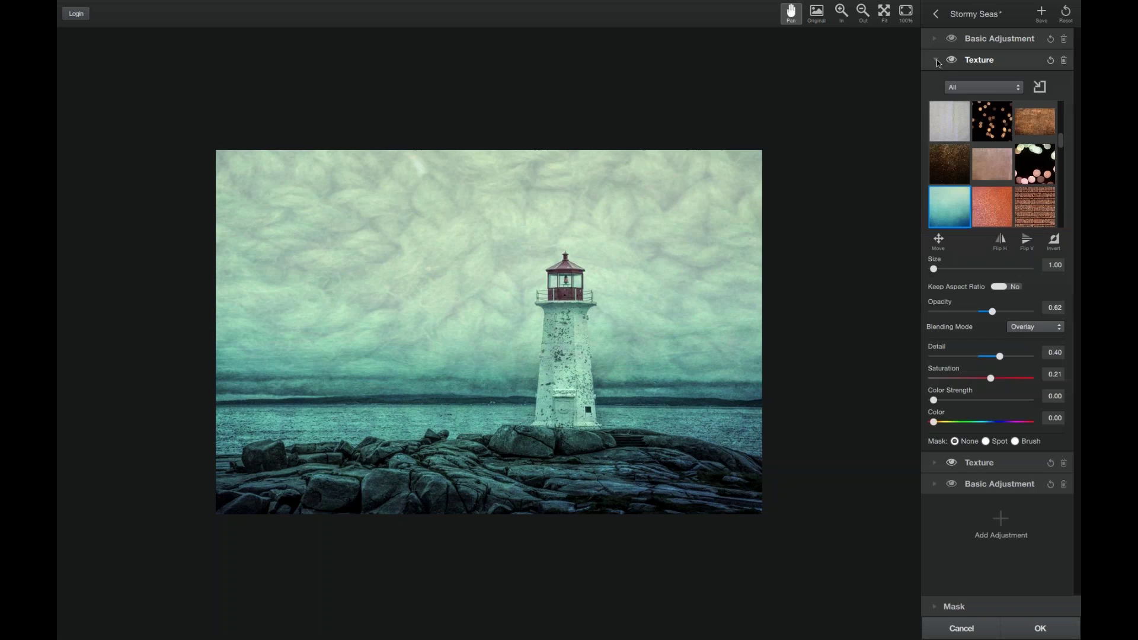
click(937, 61)
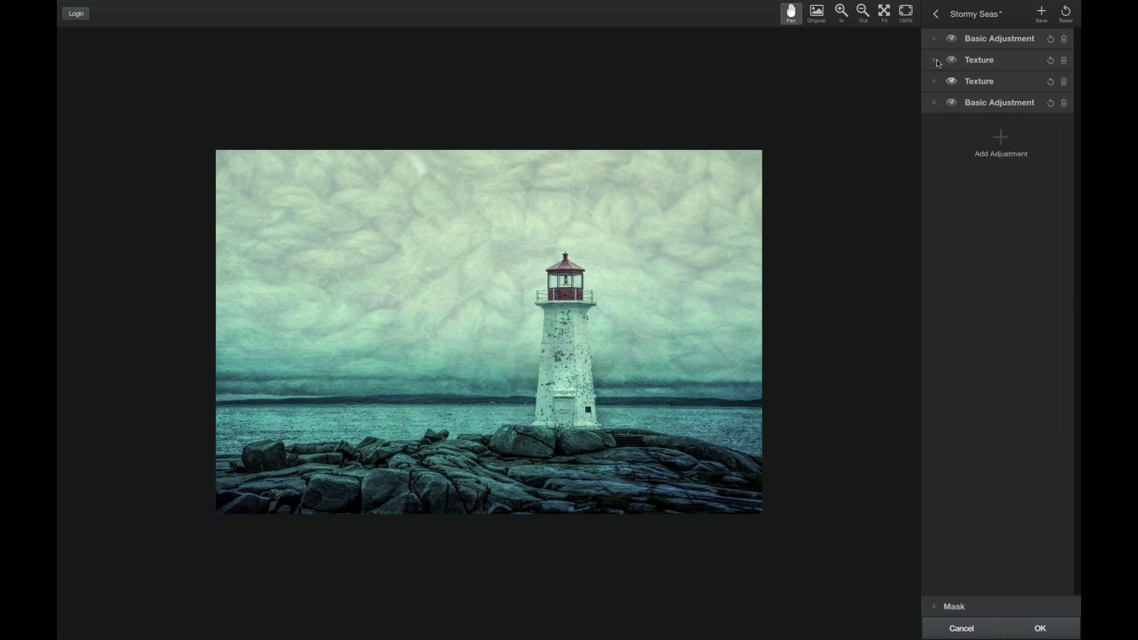
click(936, 80)
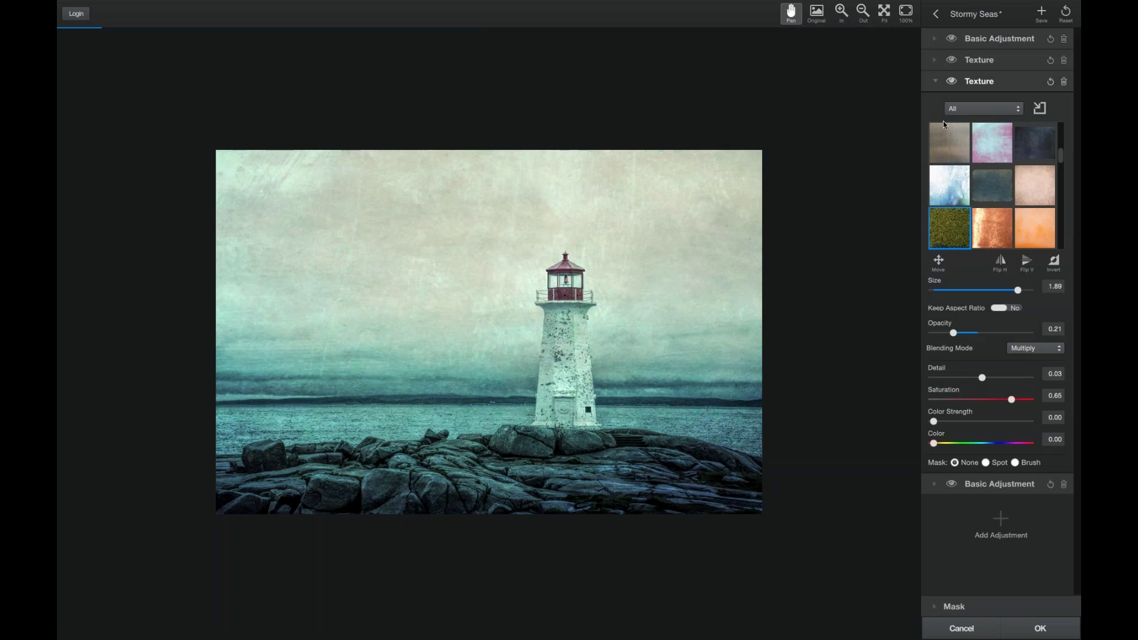
click(936, 81)
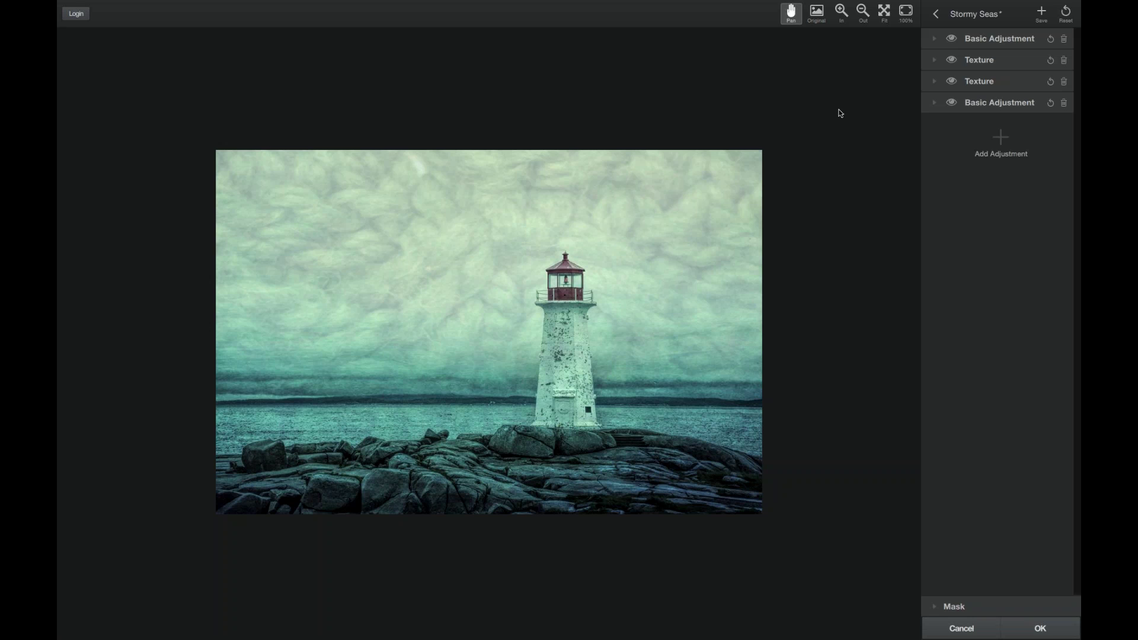
Reset the effect, accepting the deletion of all its adjustments, and add a new Texture adjustment
click(1068, 11)
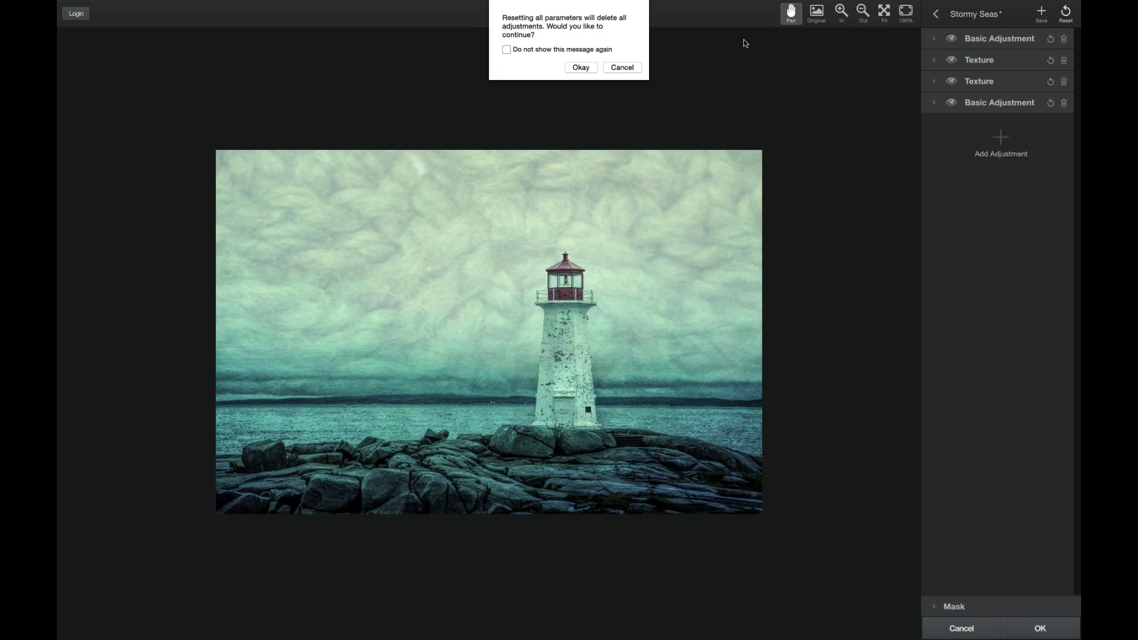
click(579, 68)
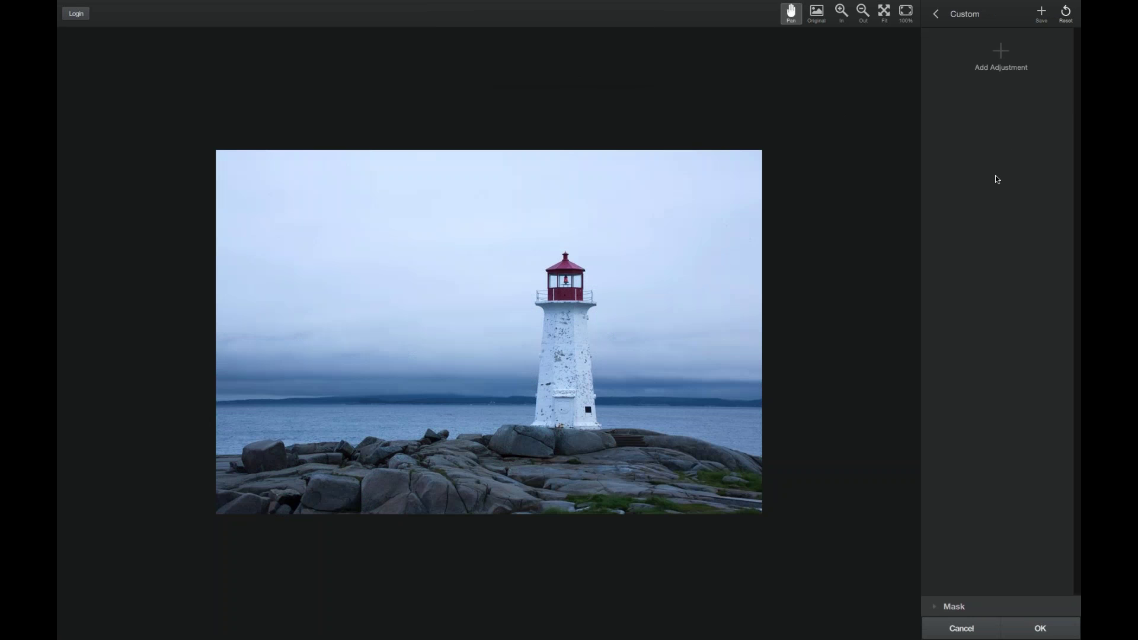
click(1000, 53)
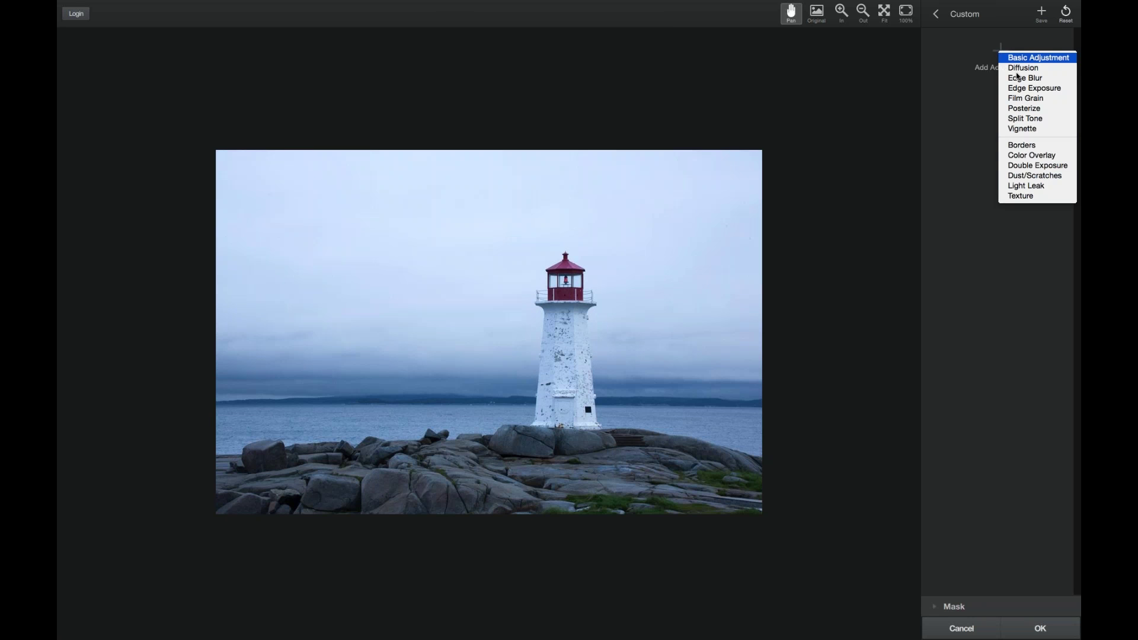
click(1018, 196)
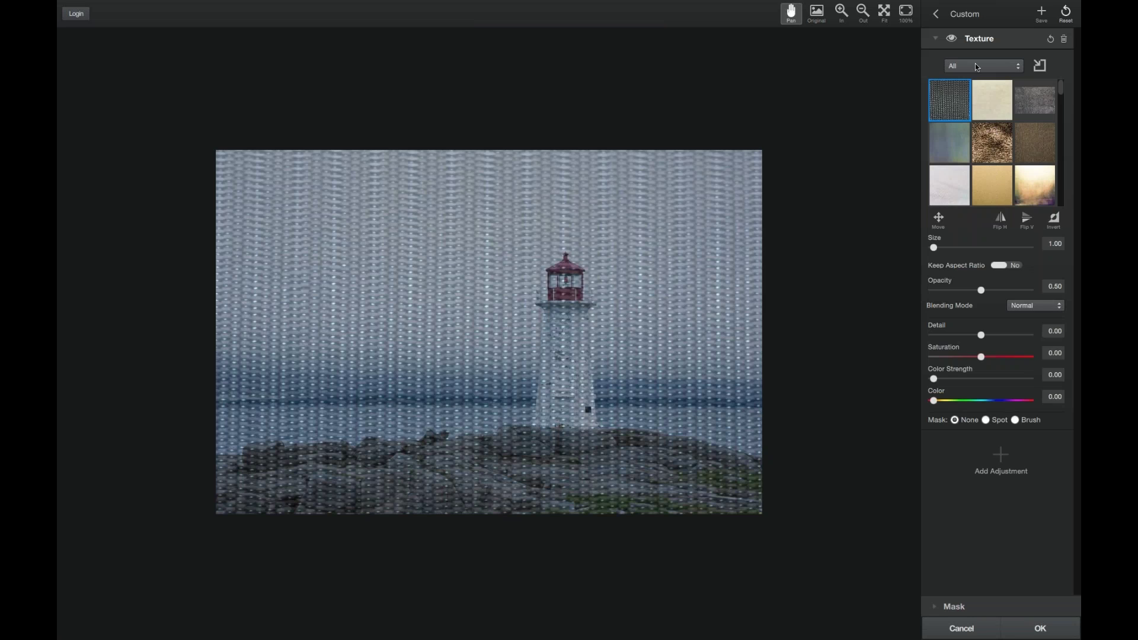
Browse the Urban Grit texture category and try one of its textures on the photo
click(1017, 68)
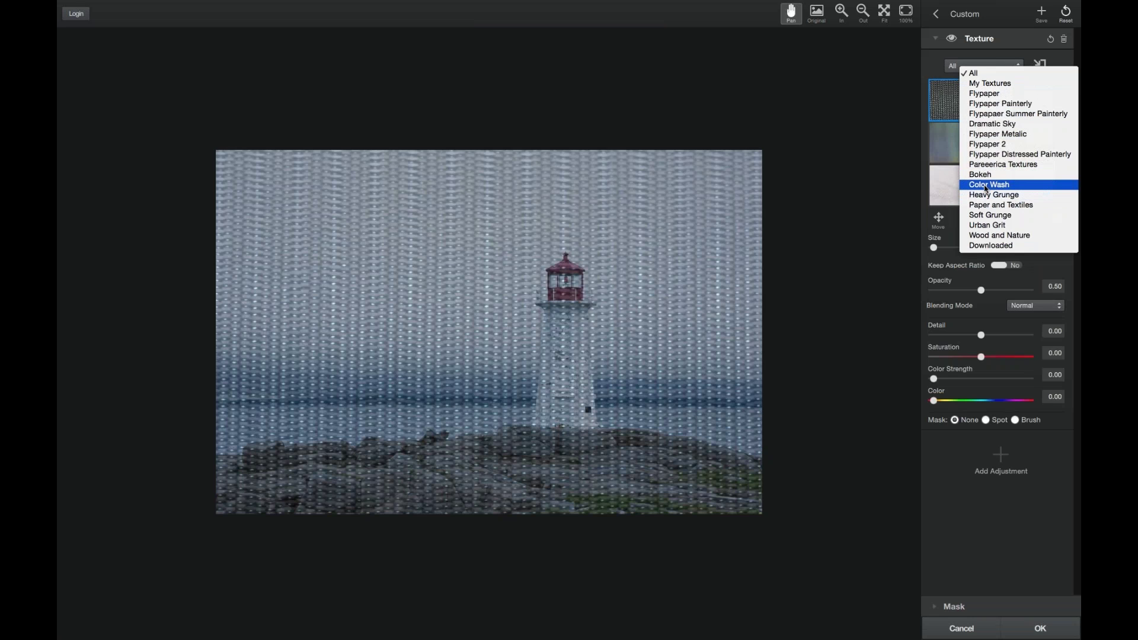
click(988, 226)
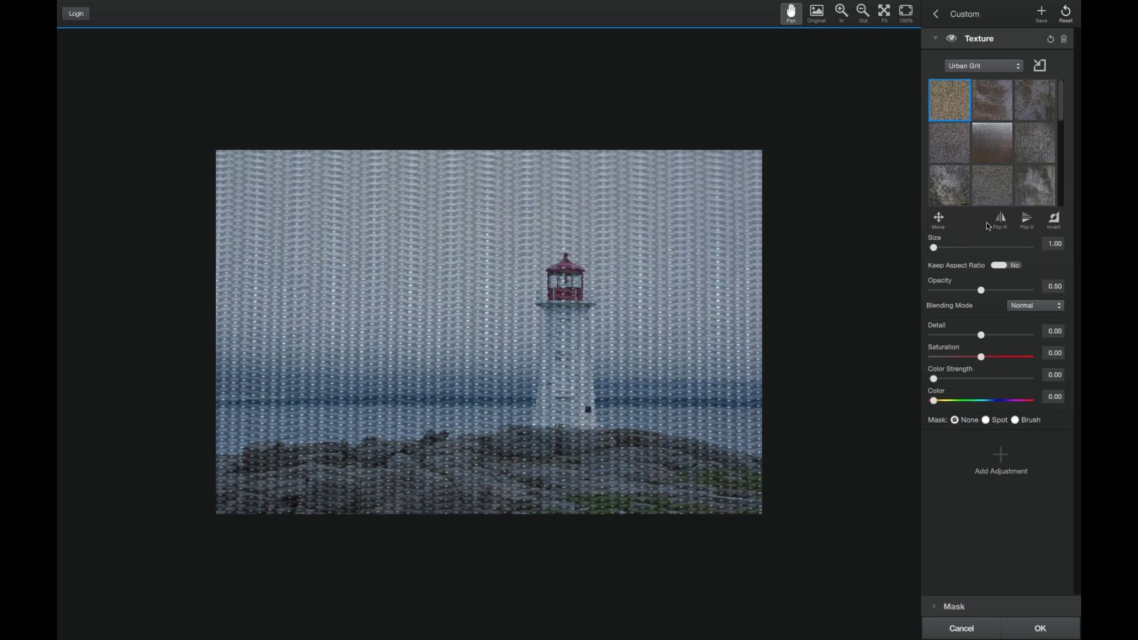
scroll(973, 120, down, 3)
scroll(973, 120, down, 3)
click(952, 103)
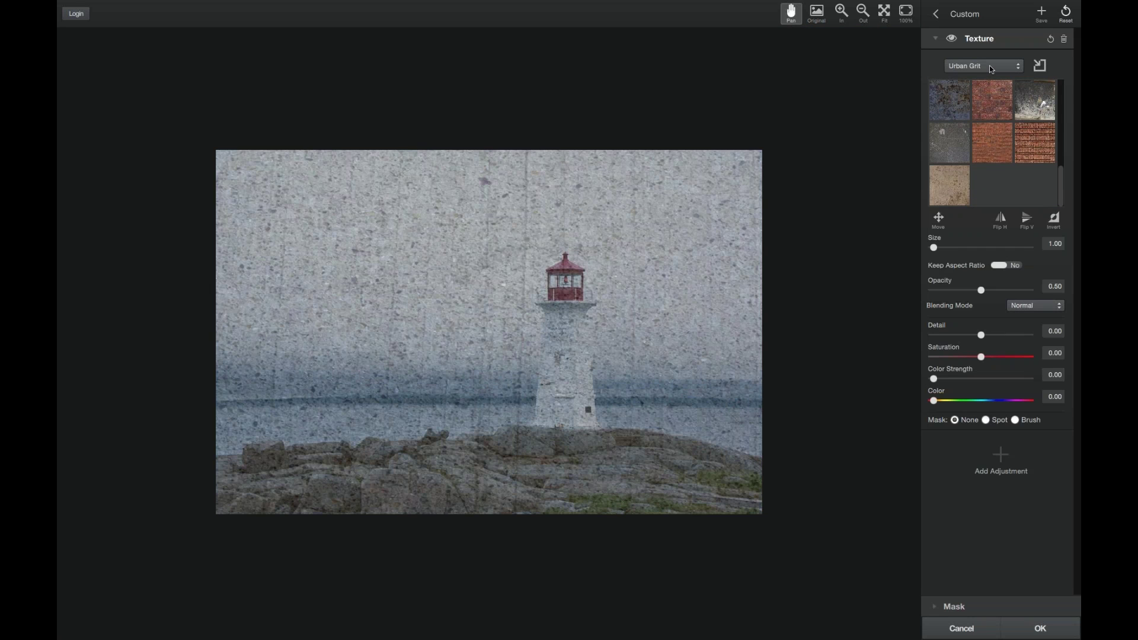
Switch to the Pareeerica Textures category and apply its blue speckled texture
click(989, 68)
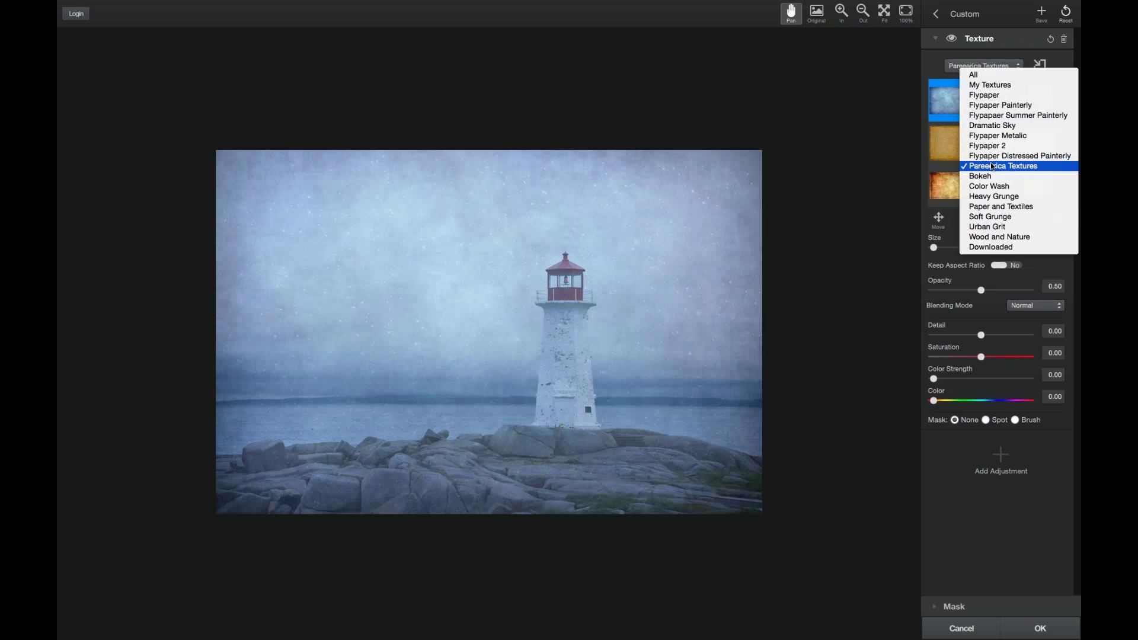
click(935, 67)
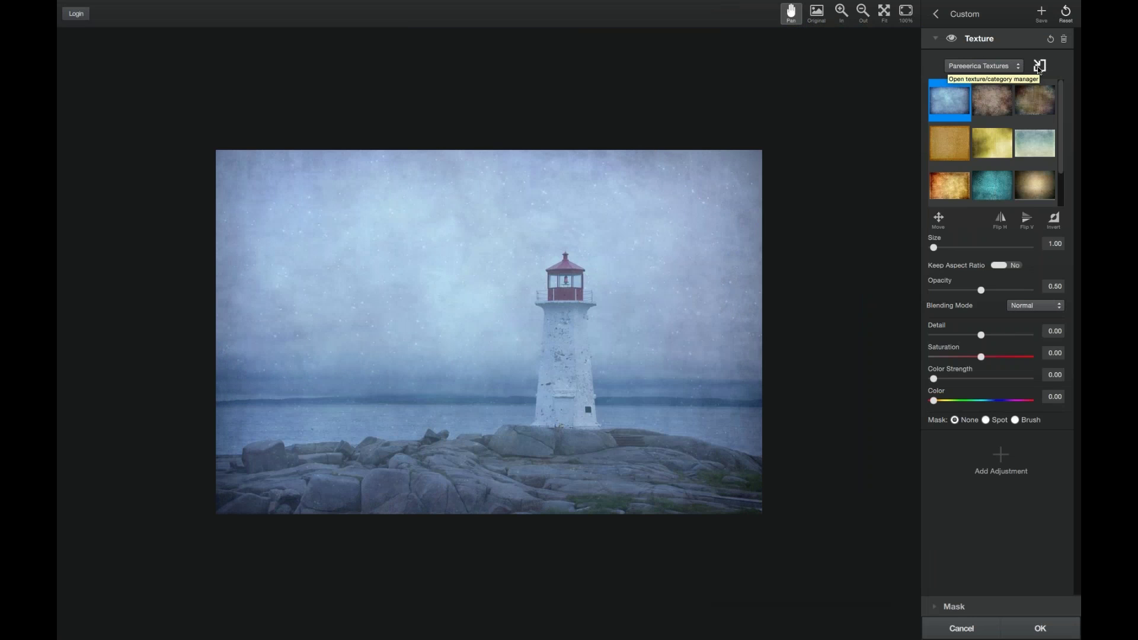
click(1001, 65)
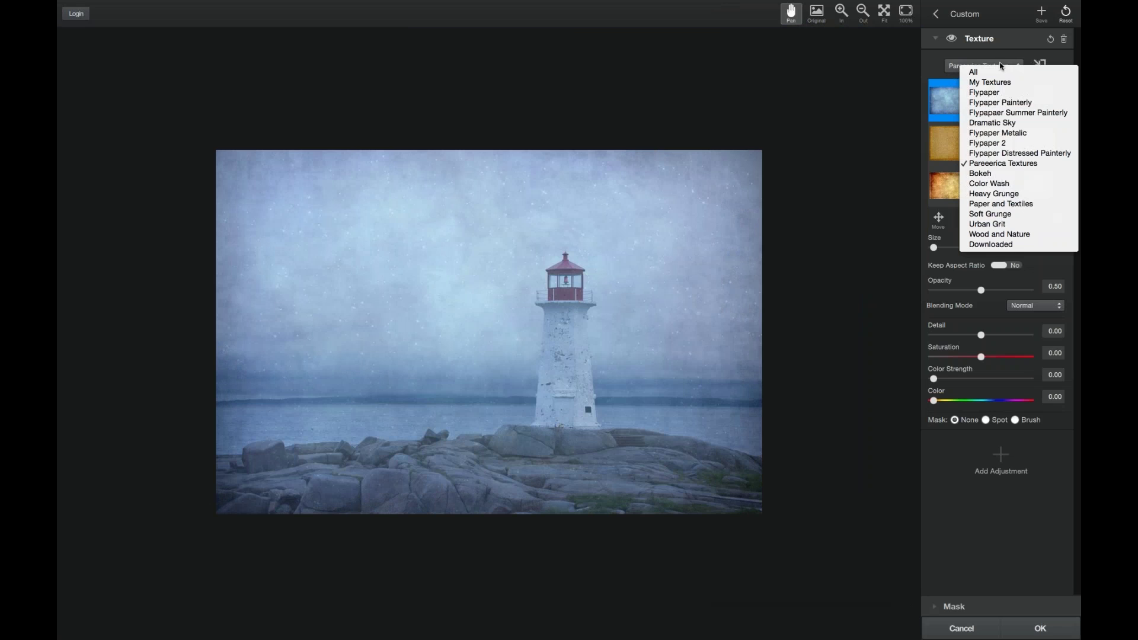
click(934, 67)
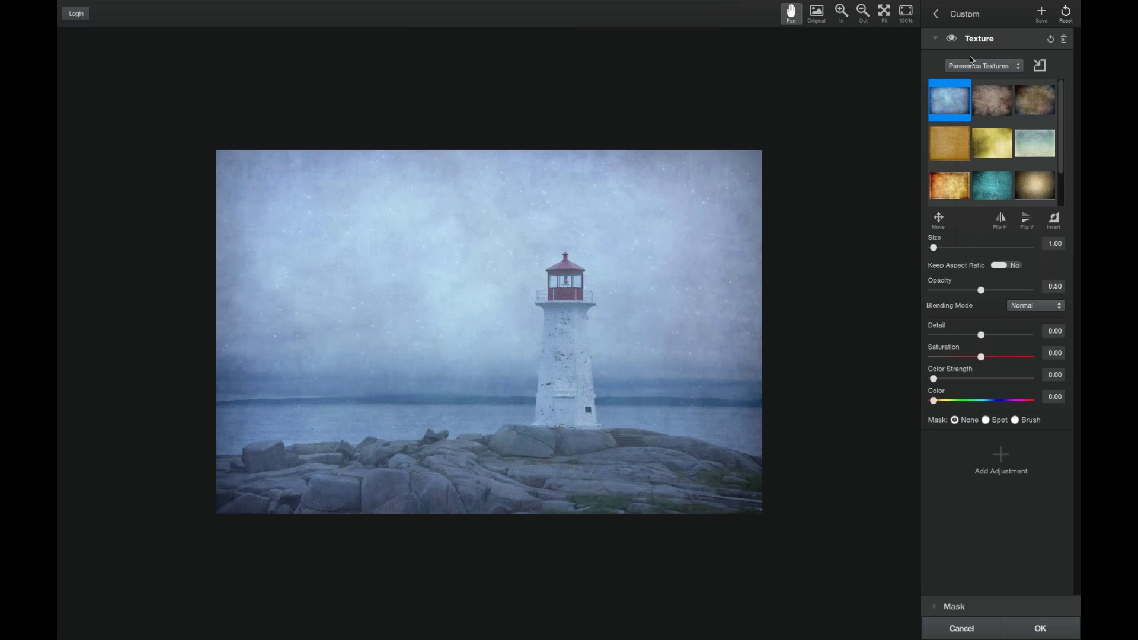
Examine the category list in the texture manager and the prompt for adding a category, without naming a new one
click(1040, 66)
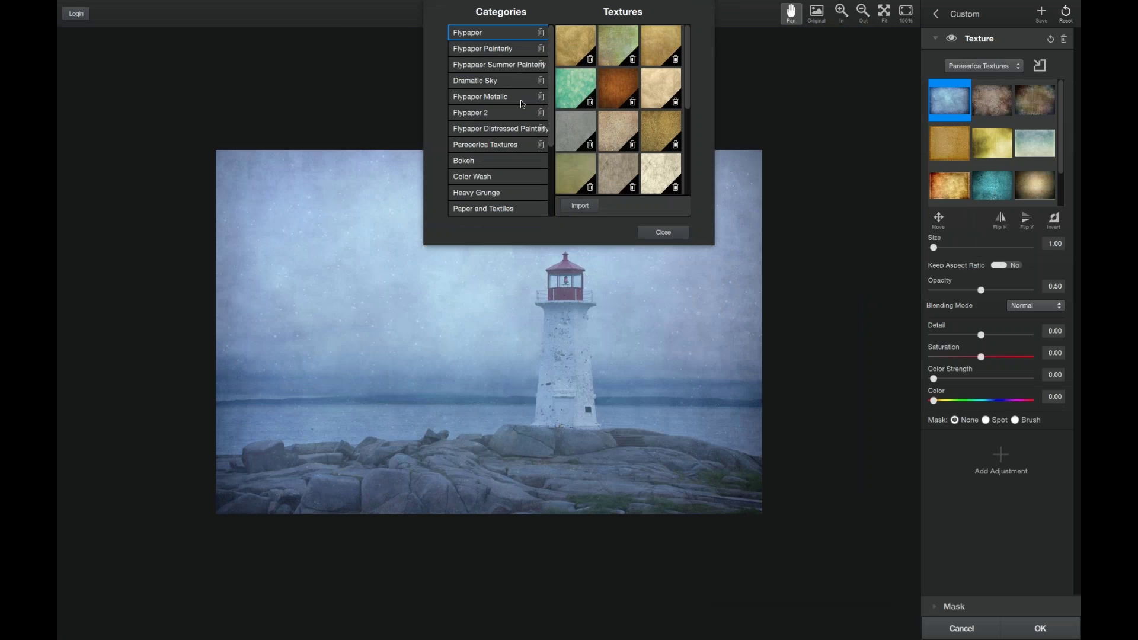
scroll(520, 101, down, 4)
scroll(520, 100, up, 3)
scroll(521, 101, down, 5)
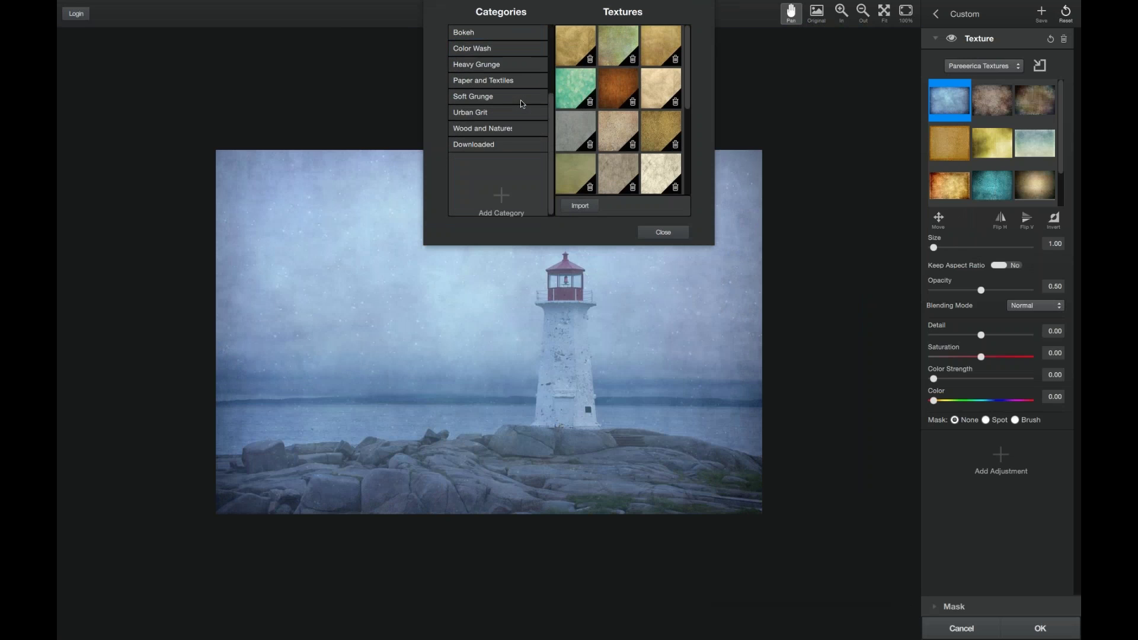
click(500, 198)
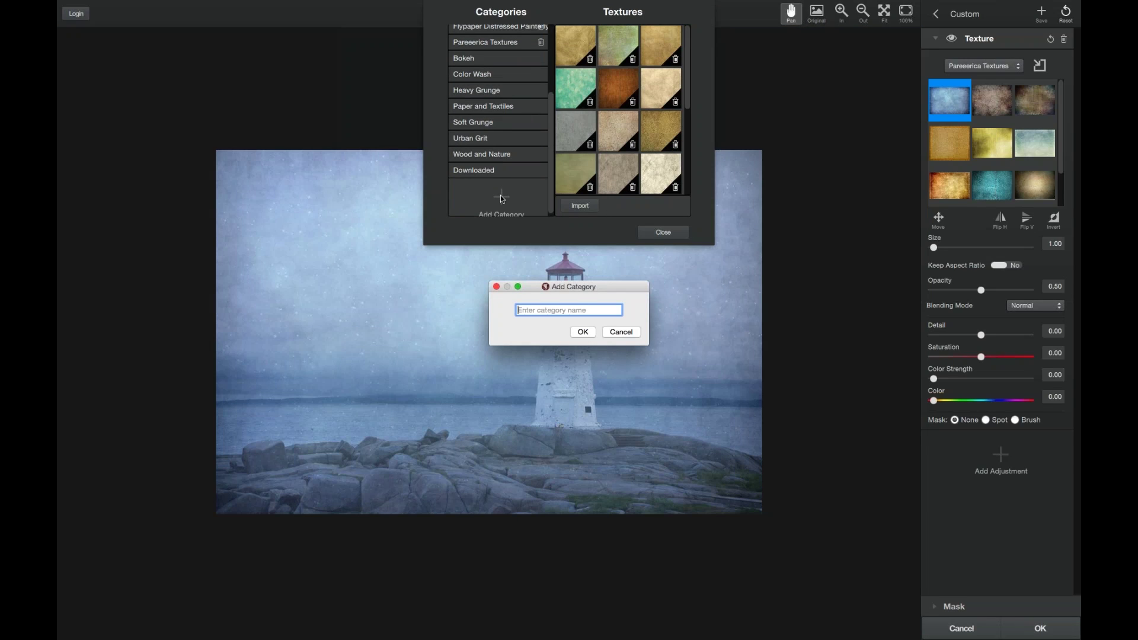
click(585, 333)
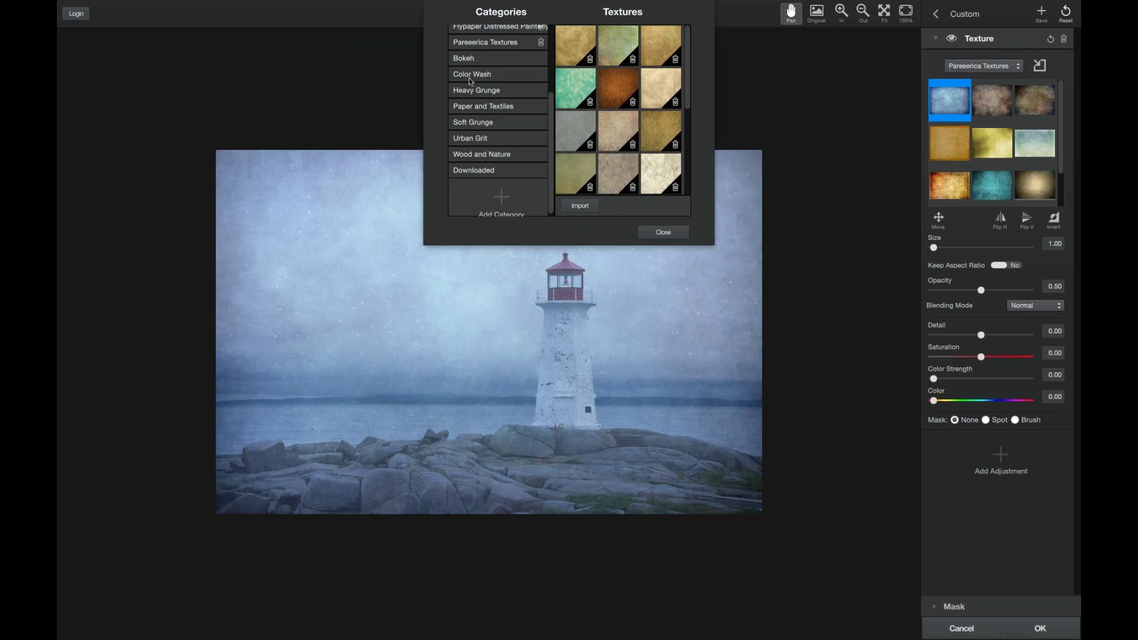
Look through the Flypaper textures, view the texture import dialog without importing anything, and close the texture manager
scroll(468, 77, up, 5)
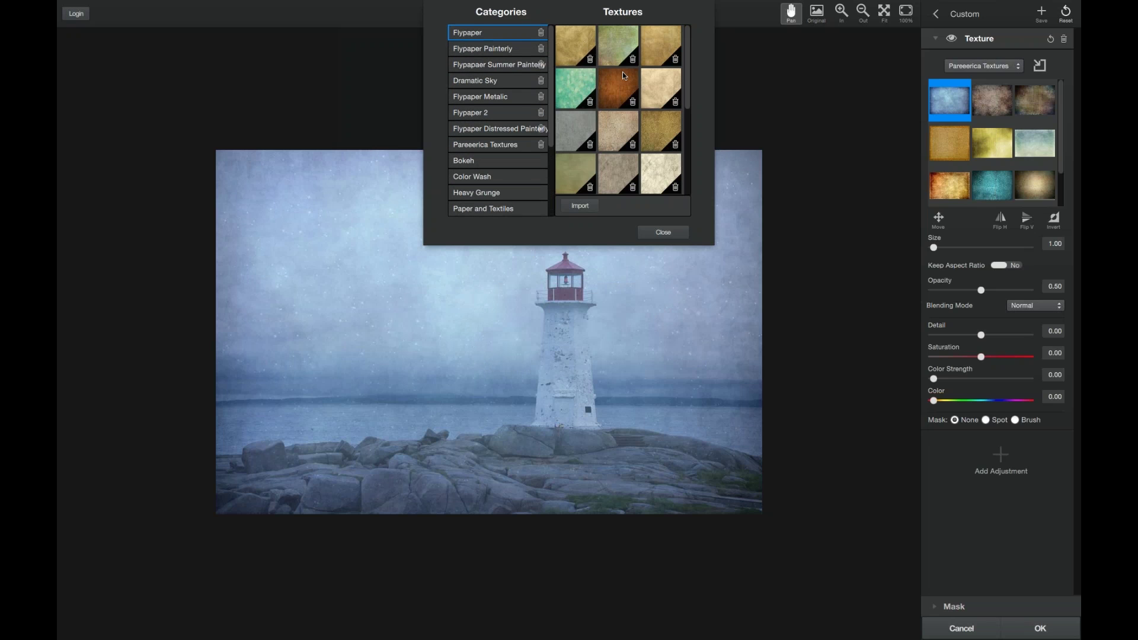
scroll(623, 72, down, 5)
scroll(622, 72, up, 3)
click(580, 206)
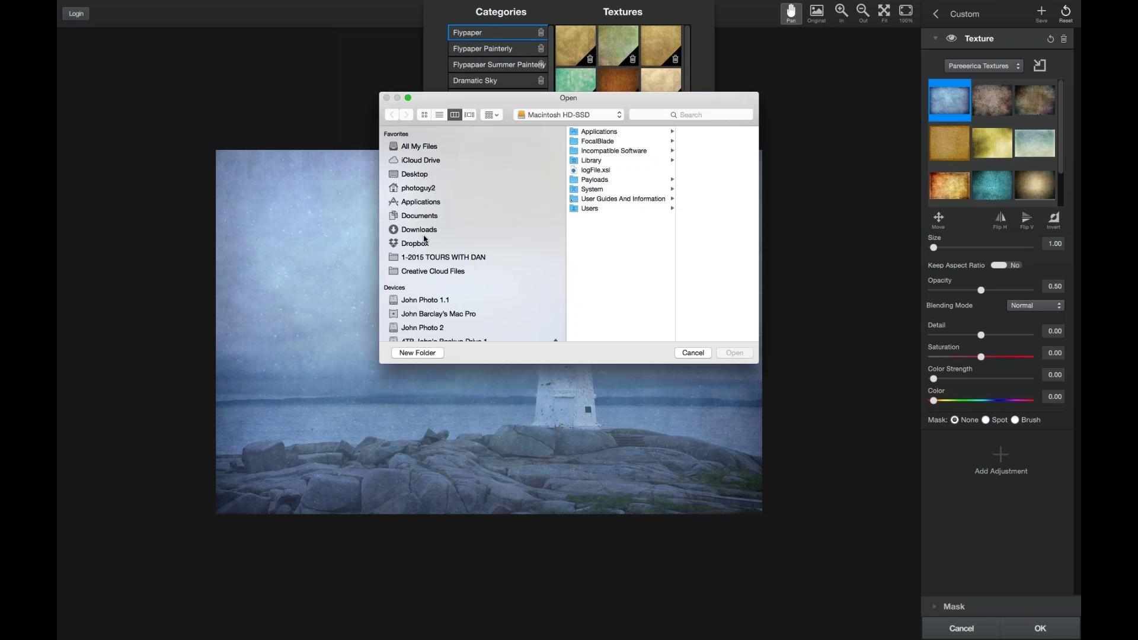
click(693, 353)
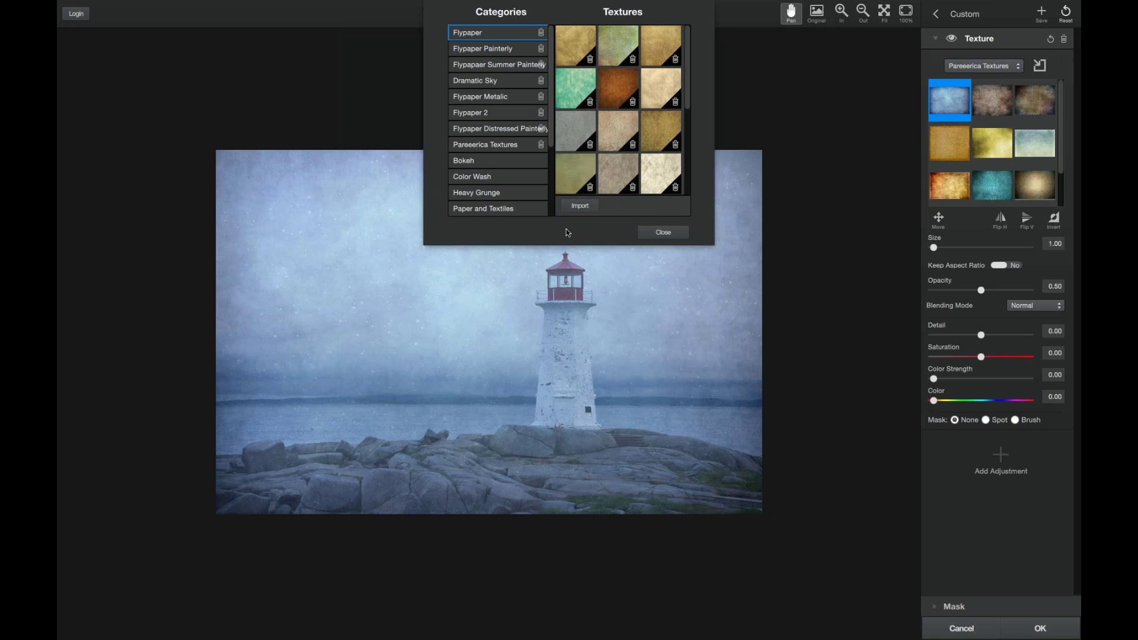
click(674, 234)
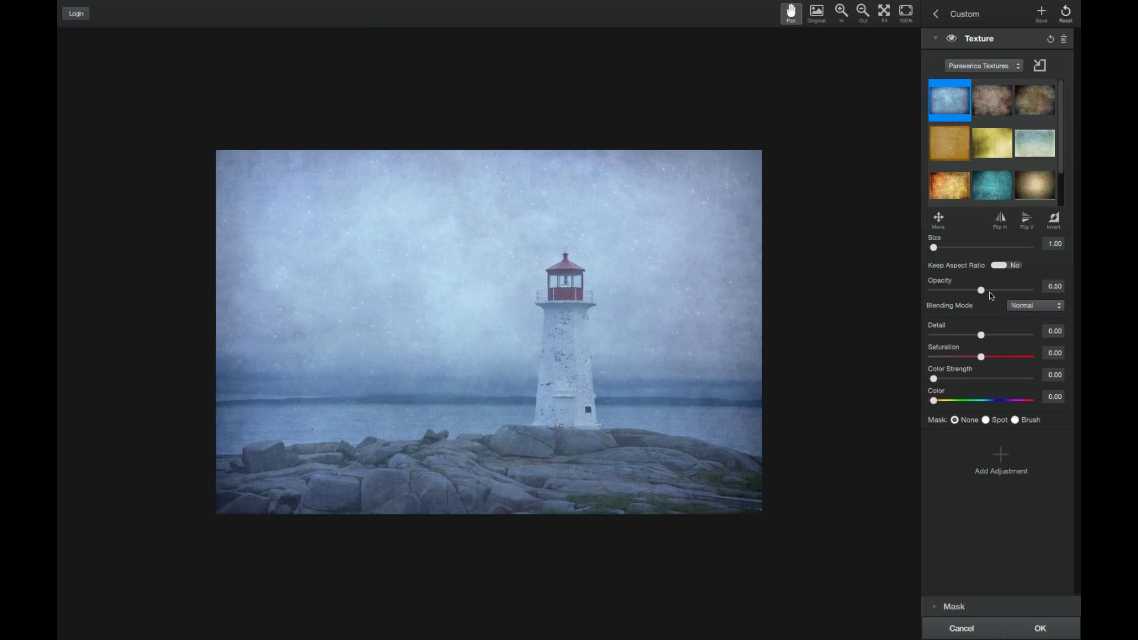
Set the texture's blending mode to Multiply and its opacity to 1.00
click(1037, 307)
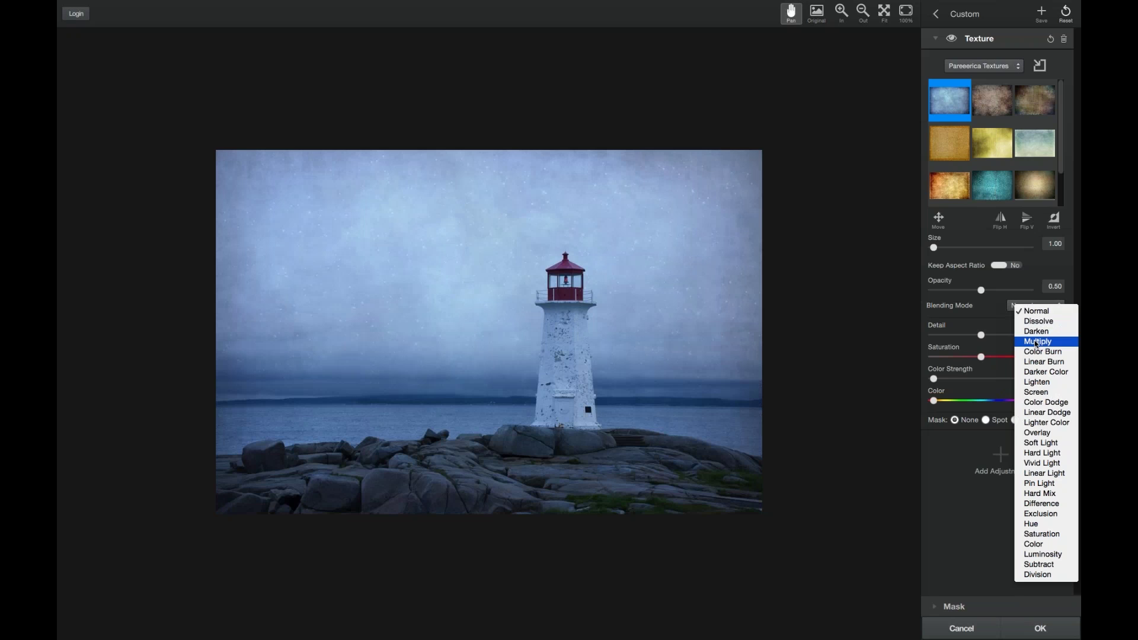
click(1036, 342)
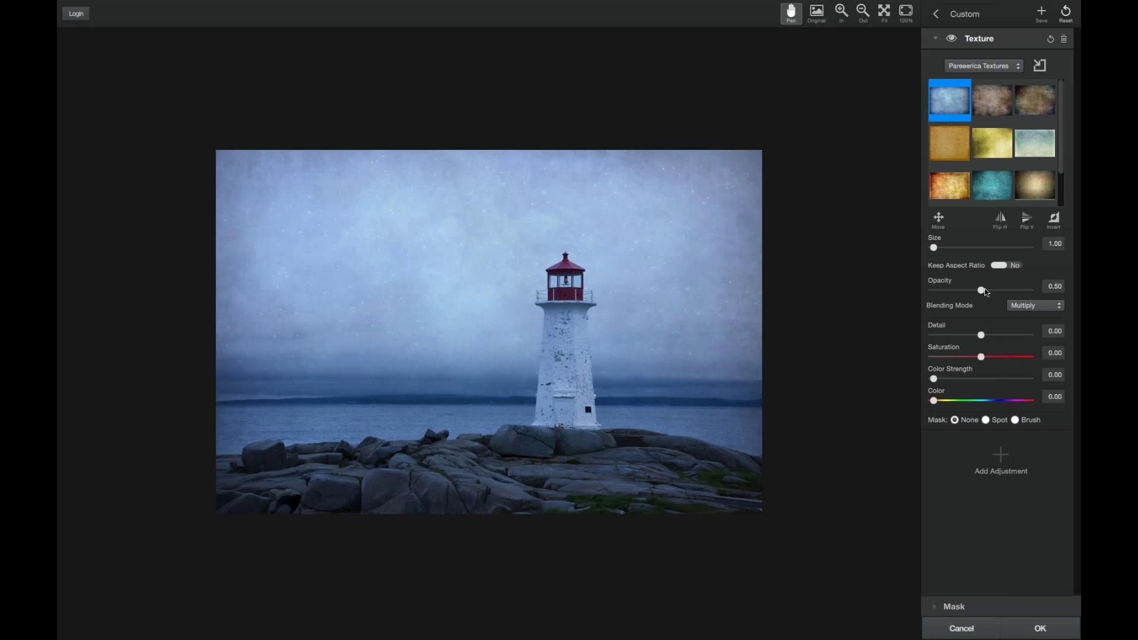
drag(991, 288, 1047, 290)
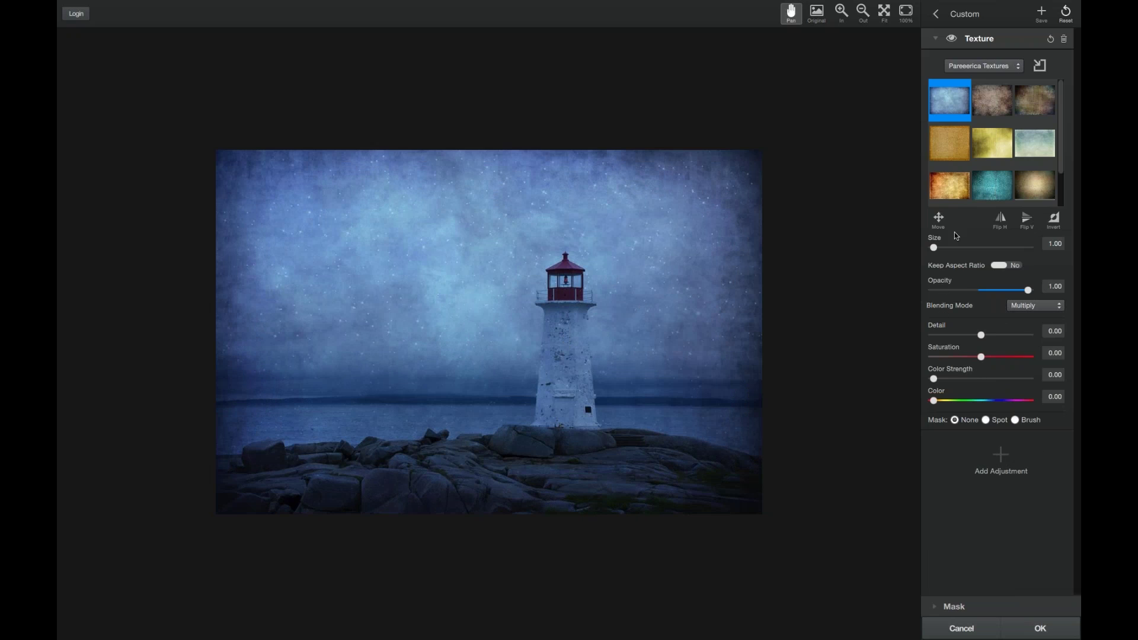
Add a Basic Adjustment below the Texture, review the Texture settings, and expand the Basic Adjustment again
click(1001, 454)
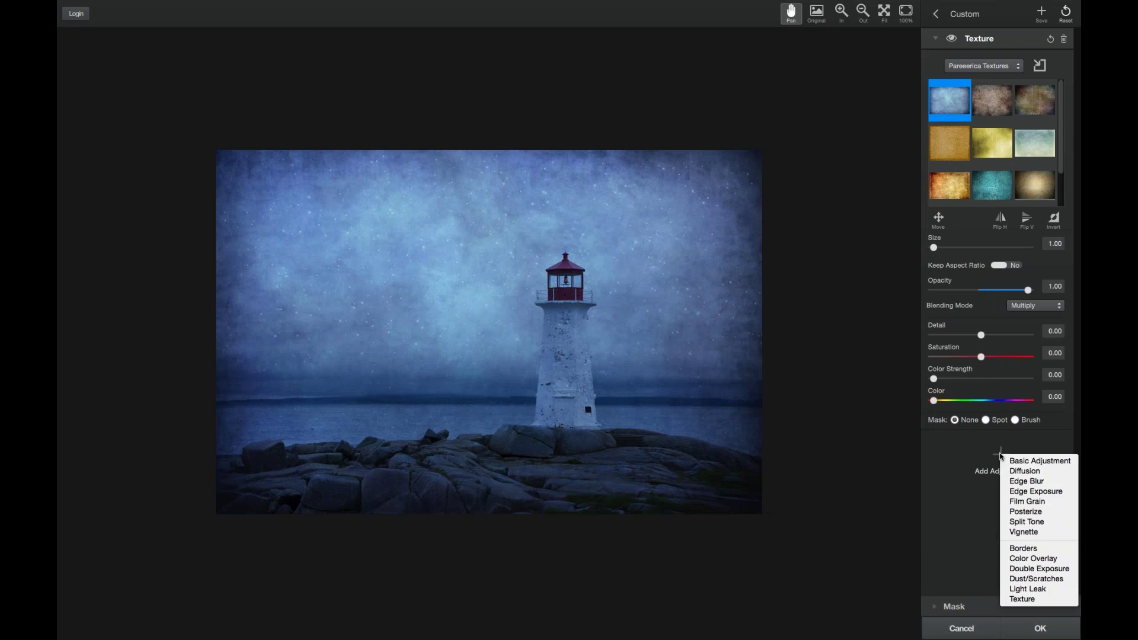
click(1013, 462)
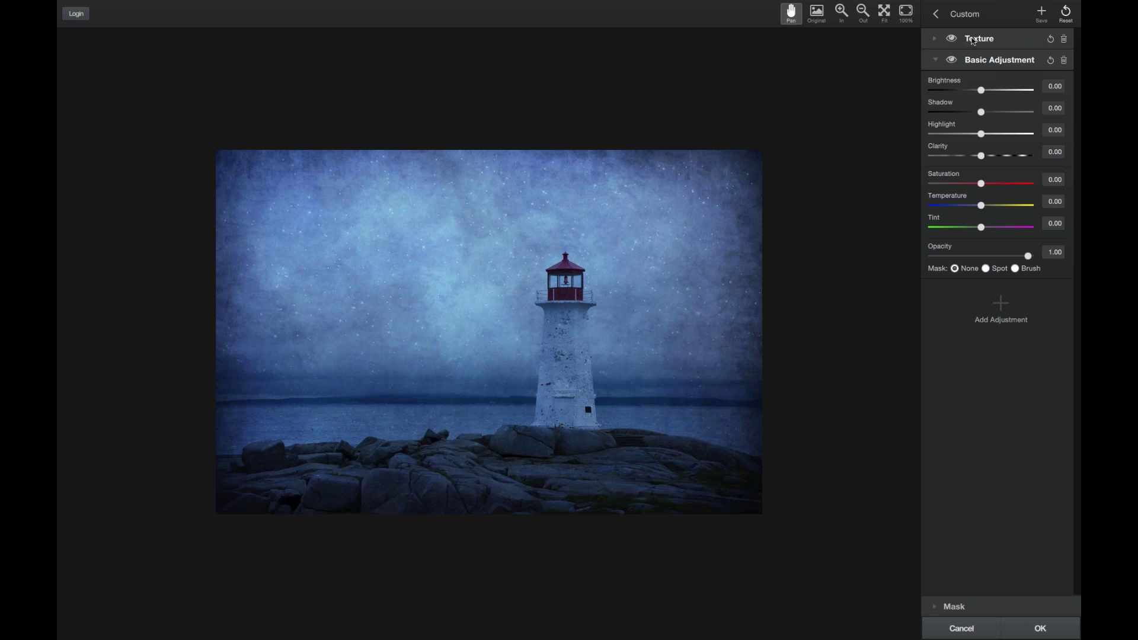
click(935, 40)
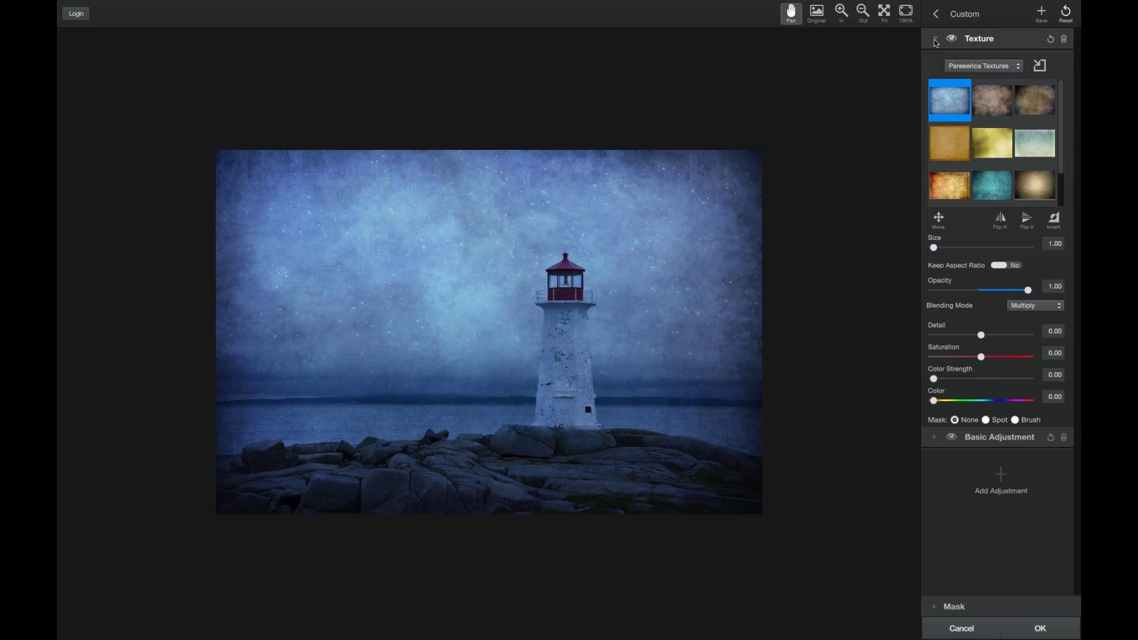
click(935, 40)
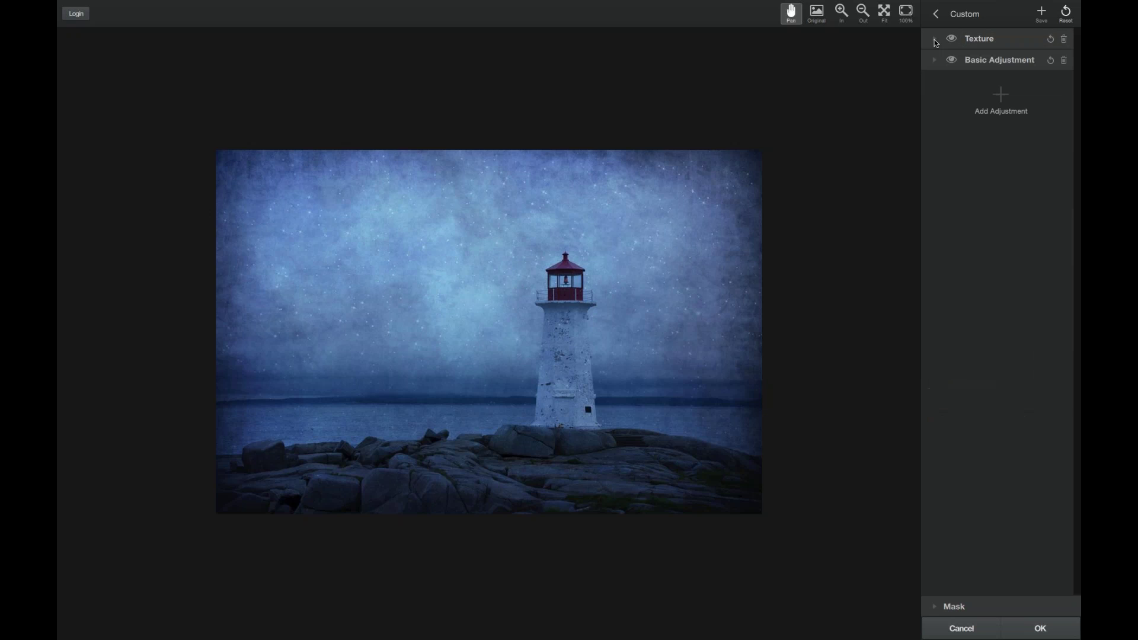
click(935, 60)
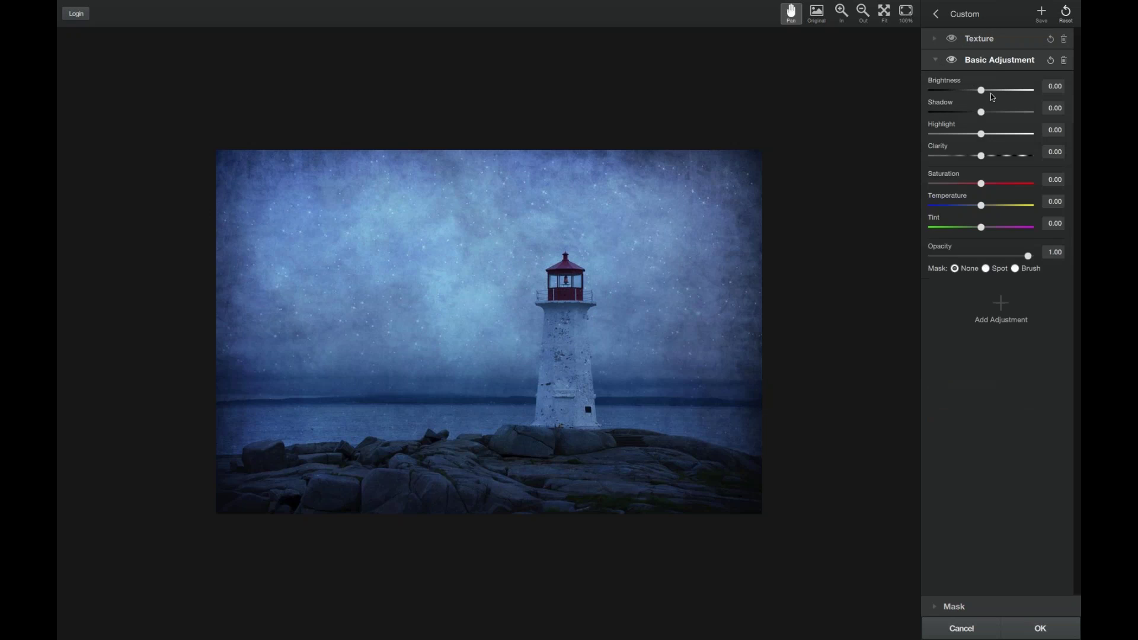
Set the Basic Adjustment's brightness to 0.18 and highlight to 0.54, fine-tune its shadow, and compare the image without the adjustment
drag(996, 89, 996, 90)
drag(981, 134, 1008, 135)
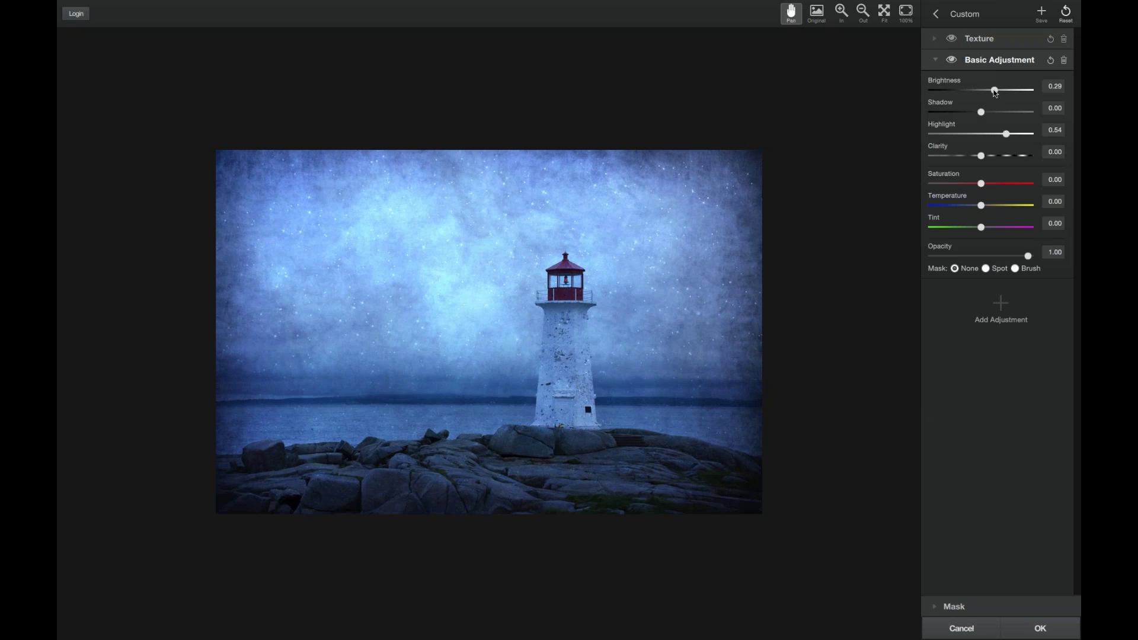
drag(995, 90, 989, 90)
click(982, 113)
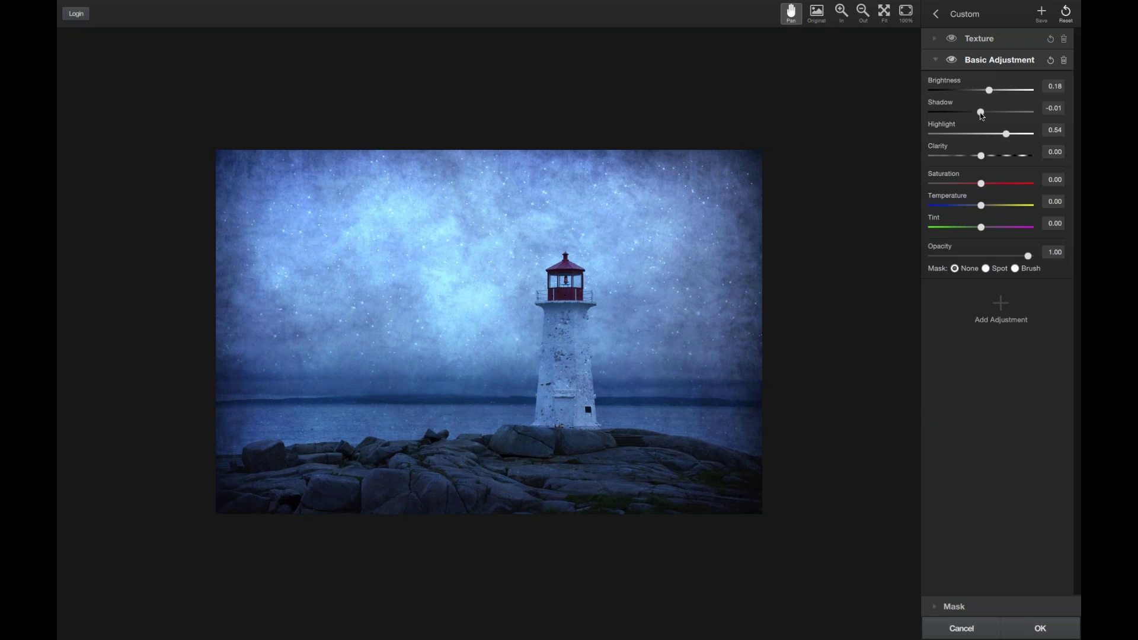
drag(983, 116, 985, 118)
click(953, 61)
click(953, 61)
Replace the blue texture with the dark brown Pareeerica texture that has a bright center
click(935, 39)
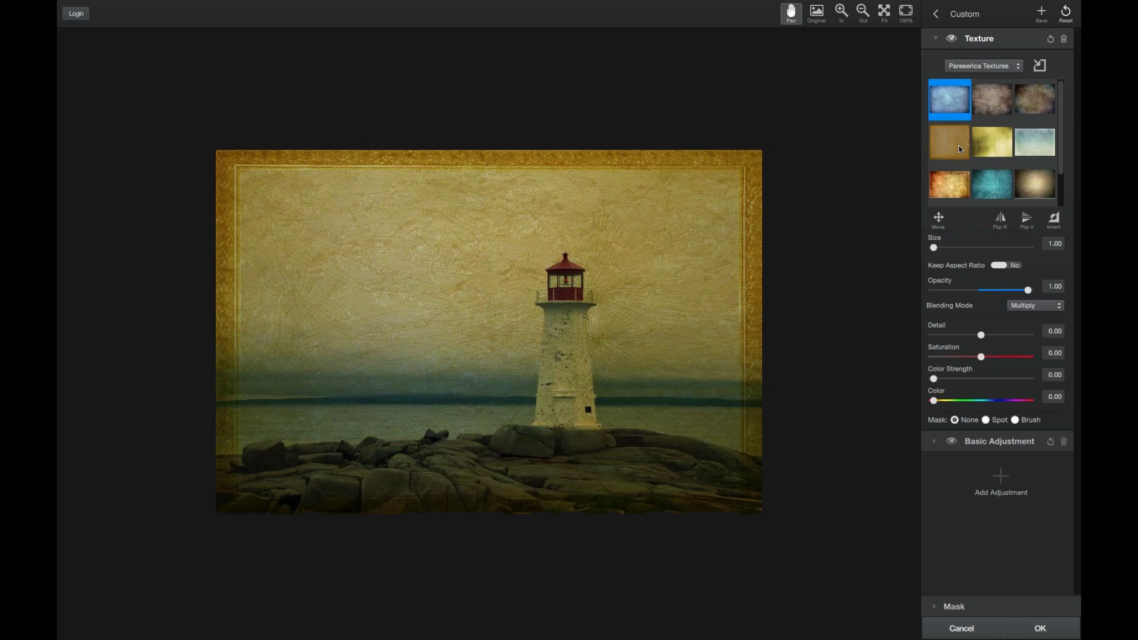
scroll(984, 187, down, 2)
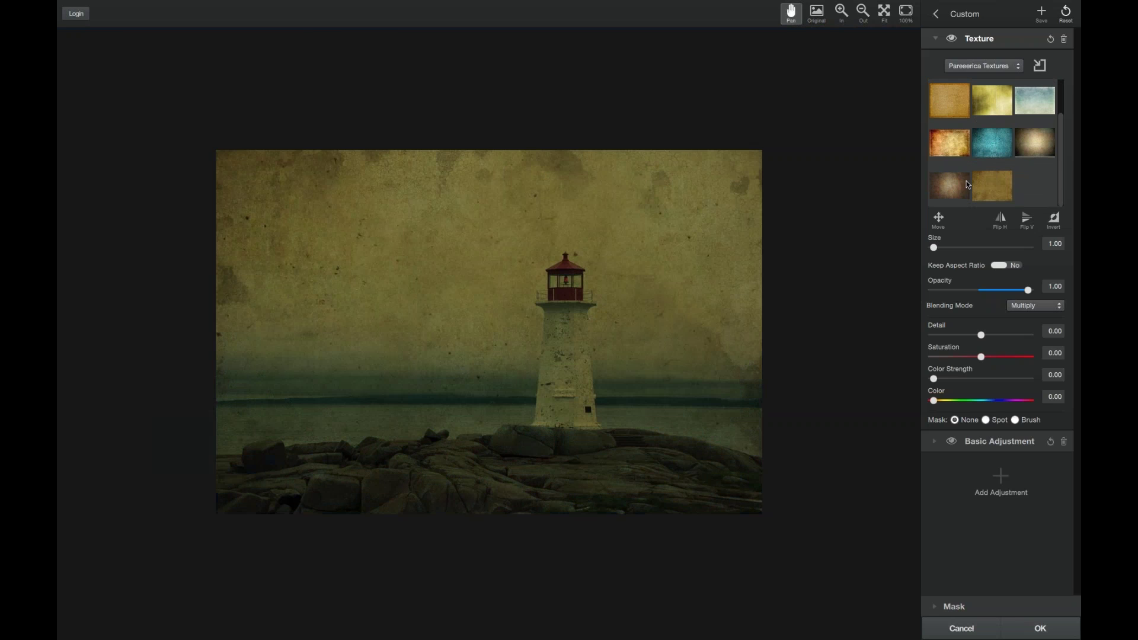
click(958, 186)
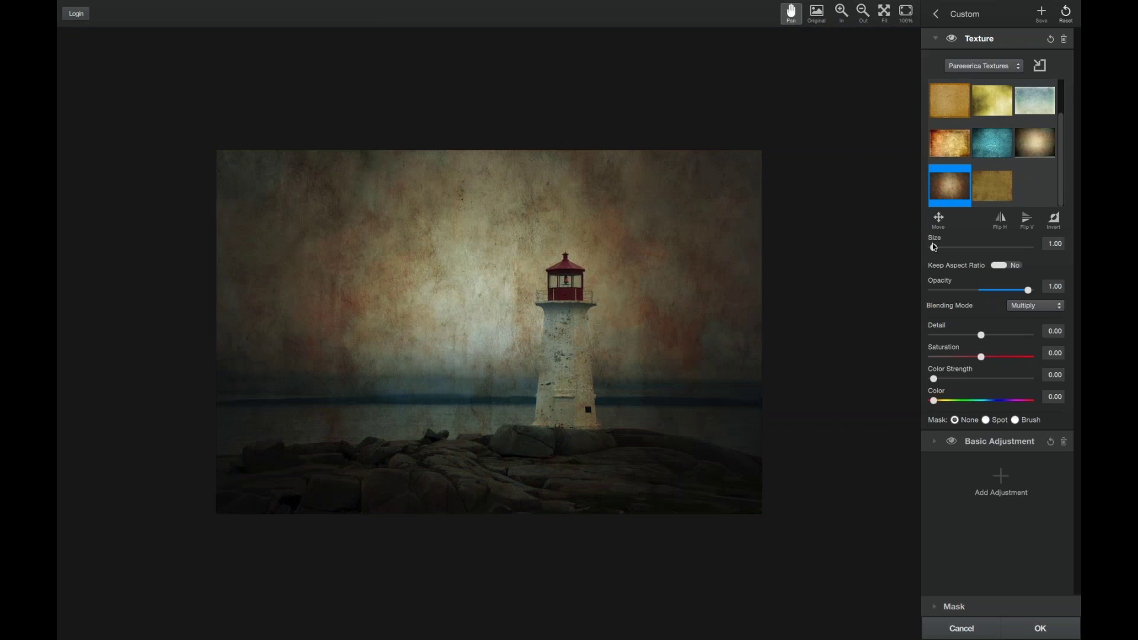
Enlarge the brown texture to size 1.73, reposition it over the photo, and compare it flipped horizontally
mouse_move(944, 245)
mouse_down()
mouse_move(970, 247)
mouse_move(951, 246)
mouse_up()
click(940, 224)
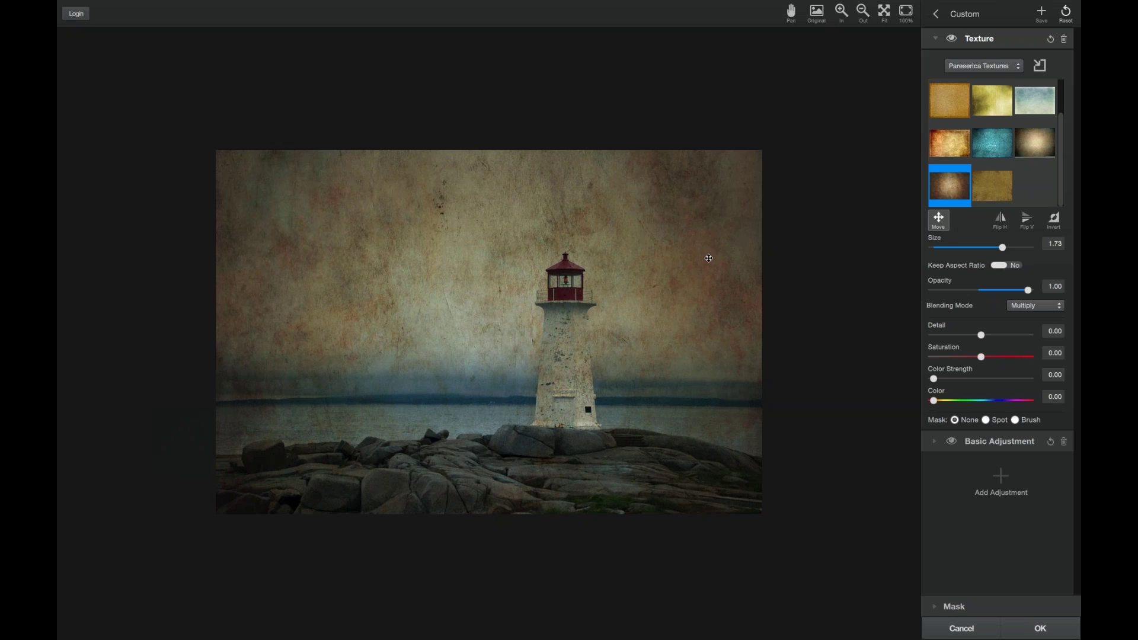
click(1001, 224)
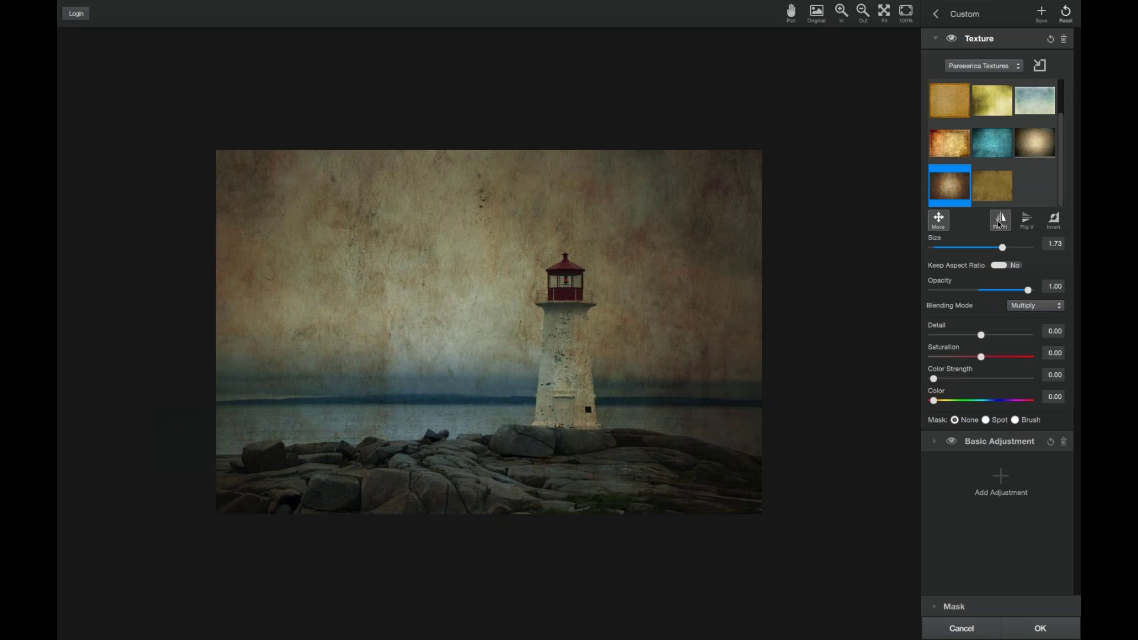
click(1000, 224)
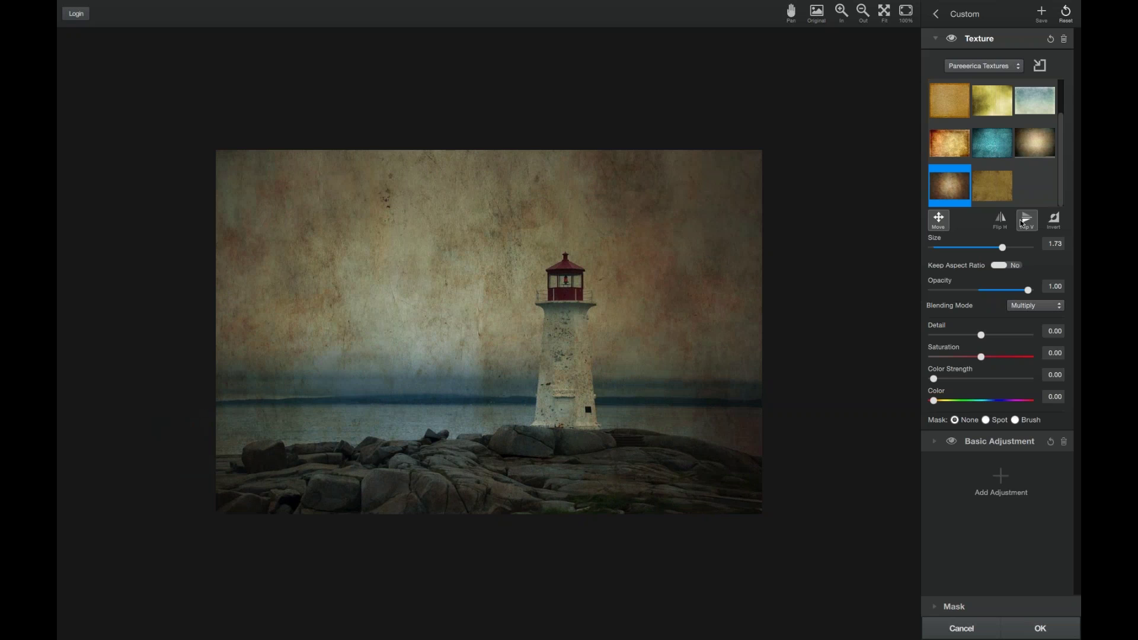
Compare the enlarged brown texture flipped vertically and set its opacity to 0.98
click(1023, 222)
click(1024, 223)
drag(1009, 293, 1031, 294)
Replace the texture with the light blue Pareeerica texture and set its detail to 0.20
scroll(985, 166, up, 2)
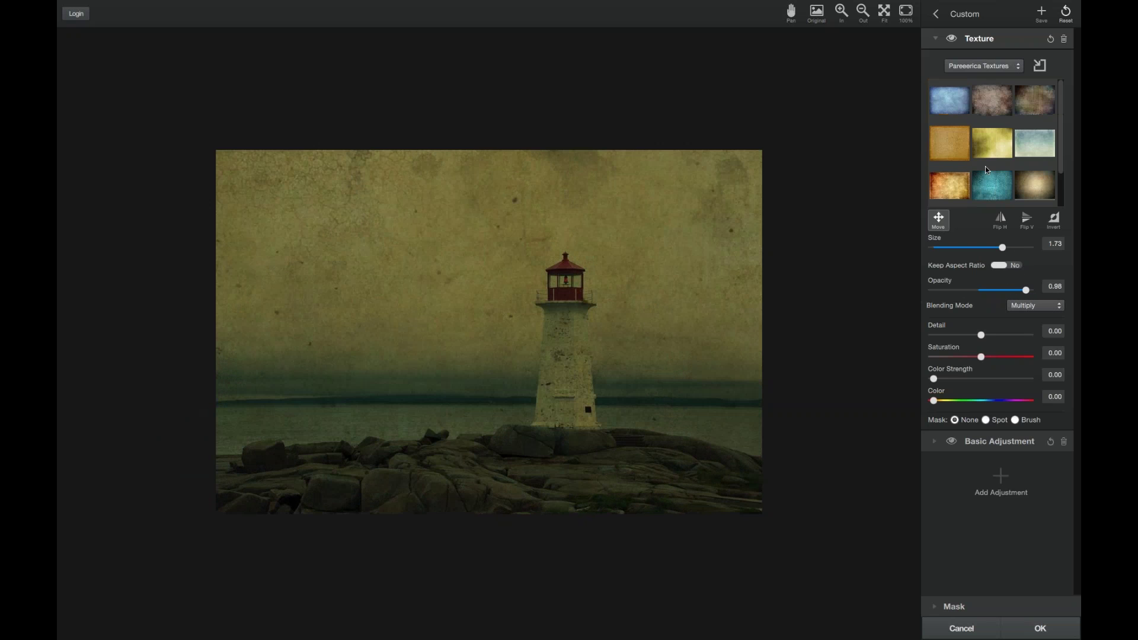
click(938, 113)
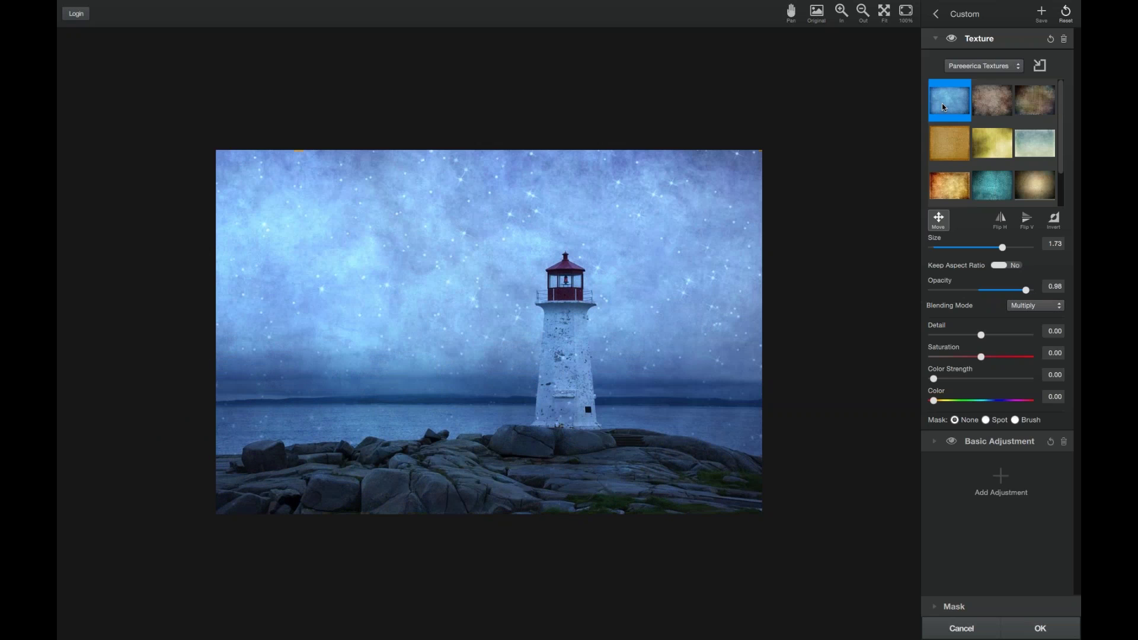
click(990, 335)
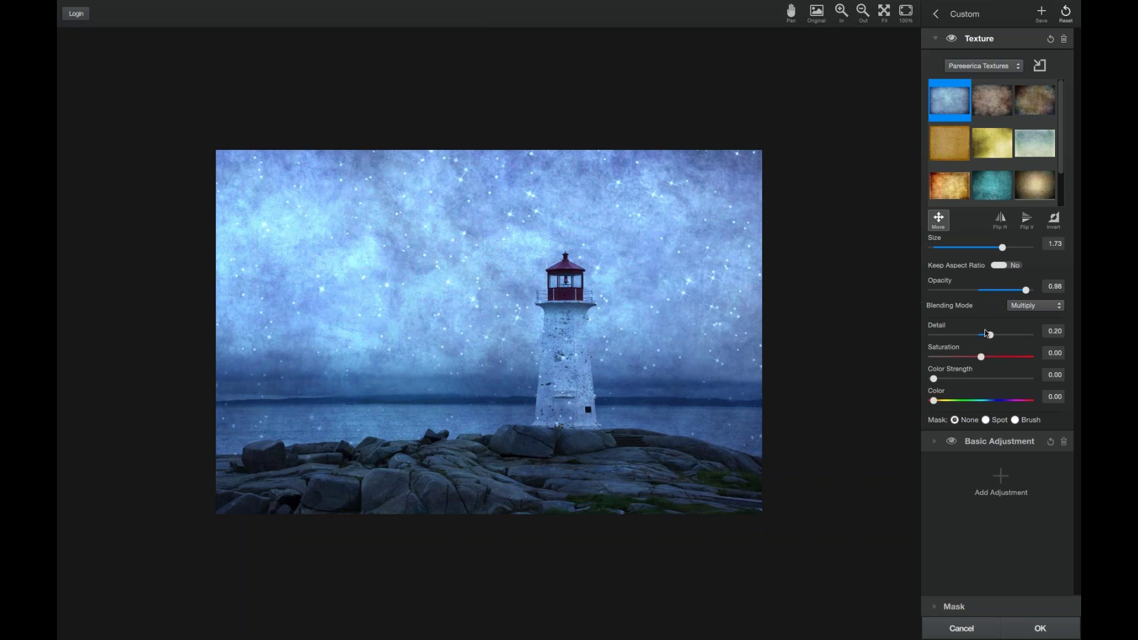
drag(991, 335, 992, 337)
mouse_move(991, 335)
mouse_down()
mouse_move(951, 336)
mouse_move(990, 335)
mouse_up()
Desaturate the blue texture to -1.00 and tint it blue with color strength 0.89 and color 0.57
mouse_move(981, 356)
mouse_down()
mouse_move(966, 357)
mouse_move(988, 361)
mouse_up()
drag(988, 361, 914, 355)
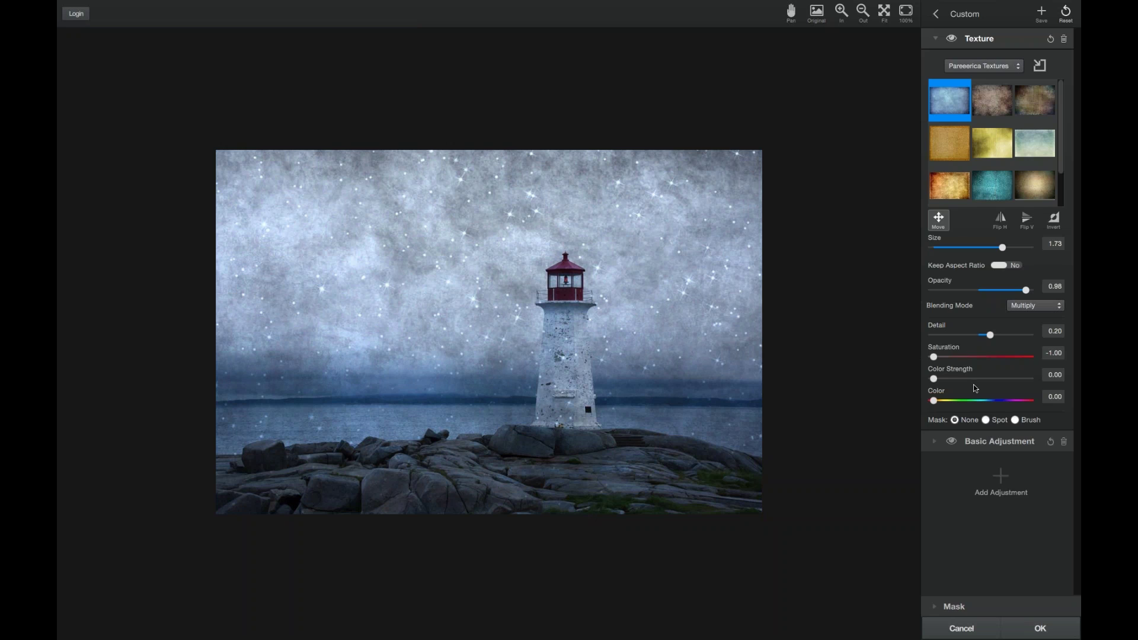
drag(937, 381, 974, 401)
drag(979, 377, 991, 401)
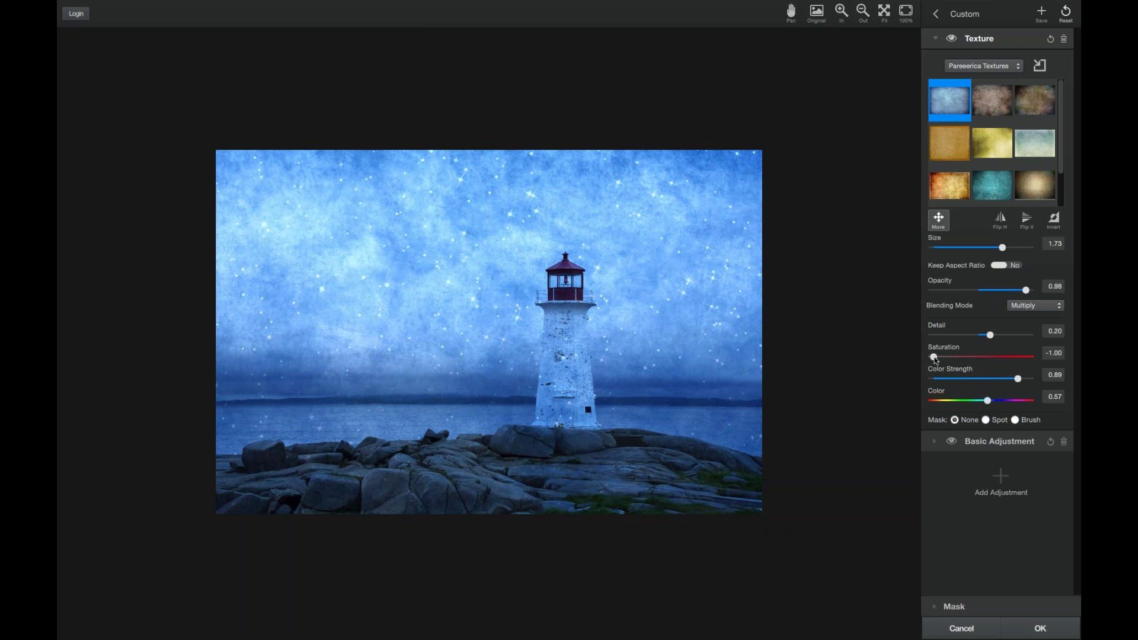
Compare the tint at saturation 0.12, restore -1.00, and refine color strength to 0.71 and color to 0.60
drag(935, 358, 986, 357)
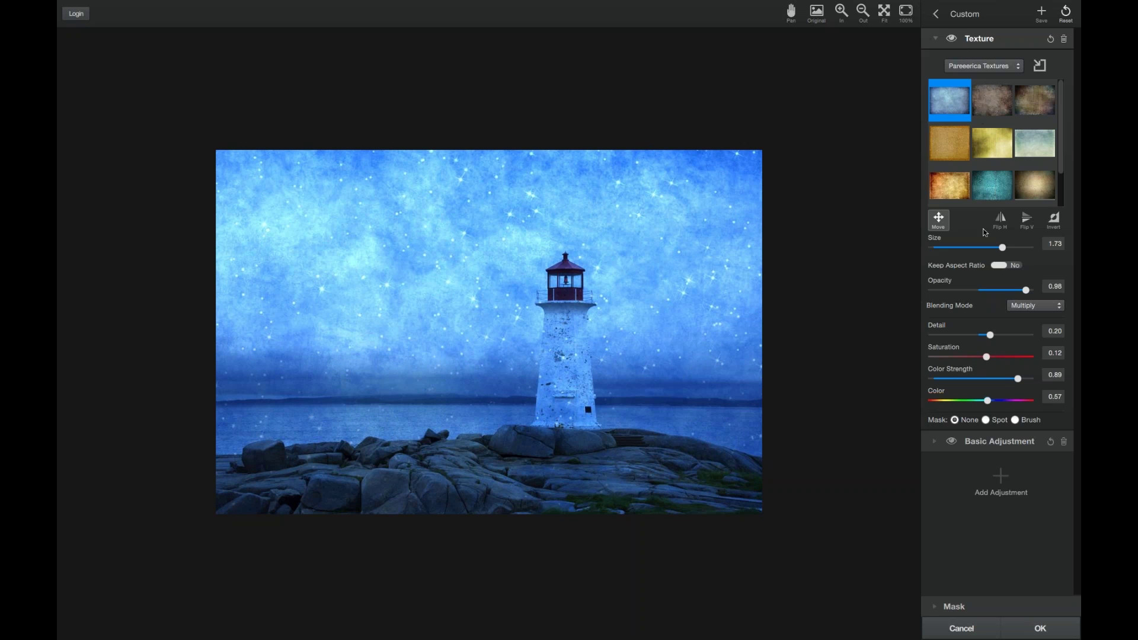
drag(985, 356, 923, 357)
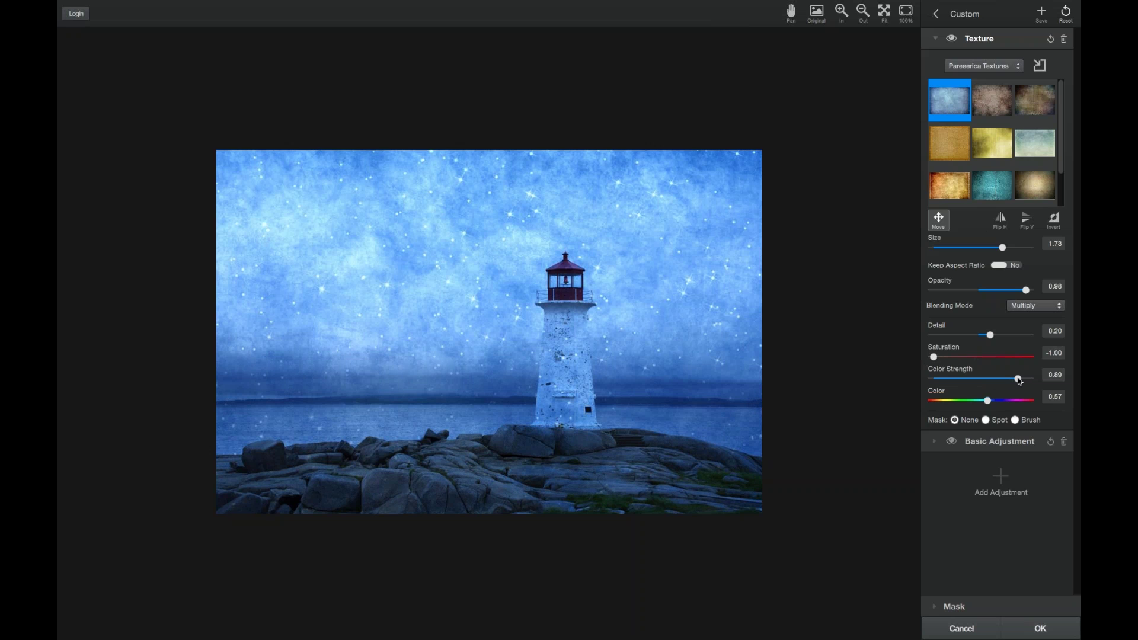
drag(1008, 379, 1002, 405)
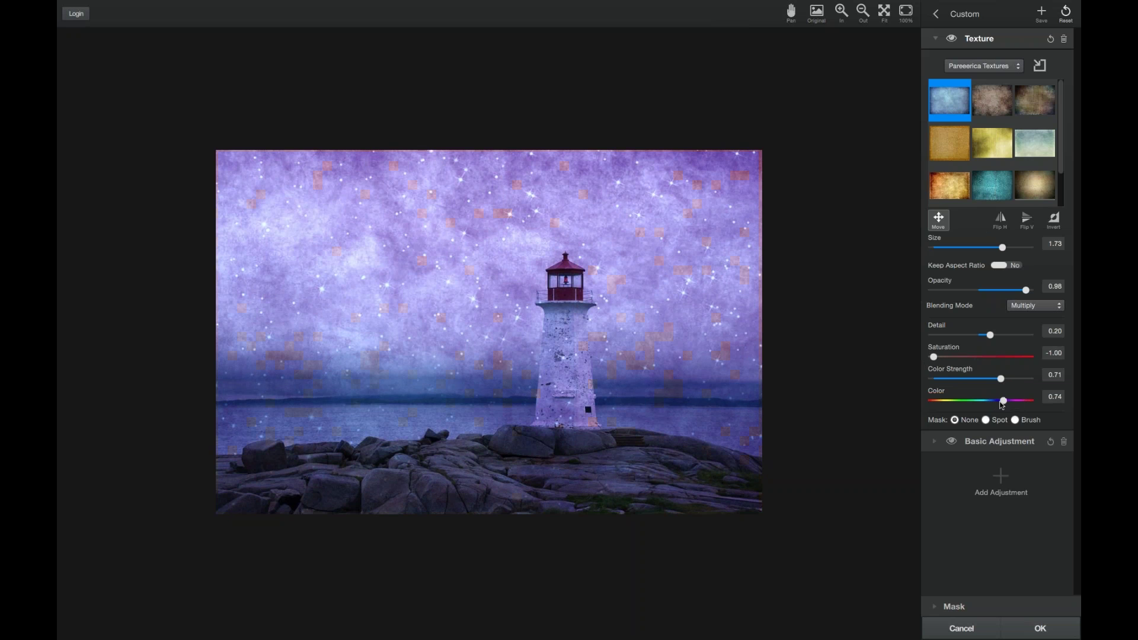
mouse_move(995, 404)
mouse_down()
mouse_move(984, 407)
mouse_move(993, 409)
mouse_up()
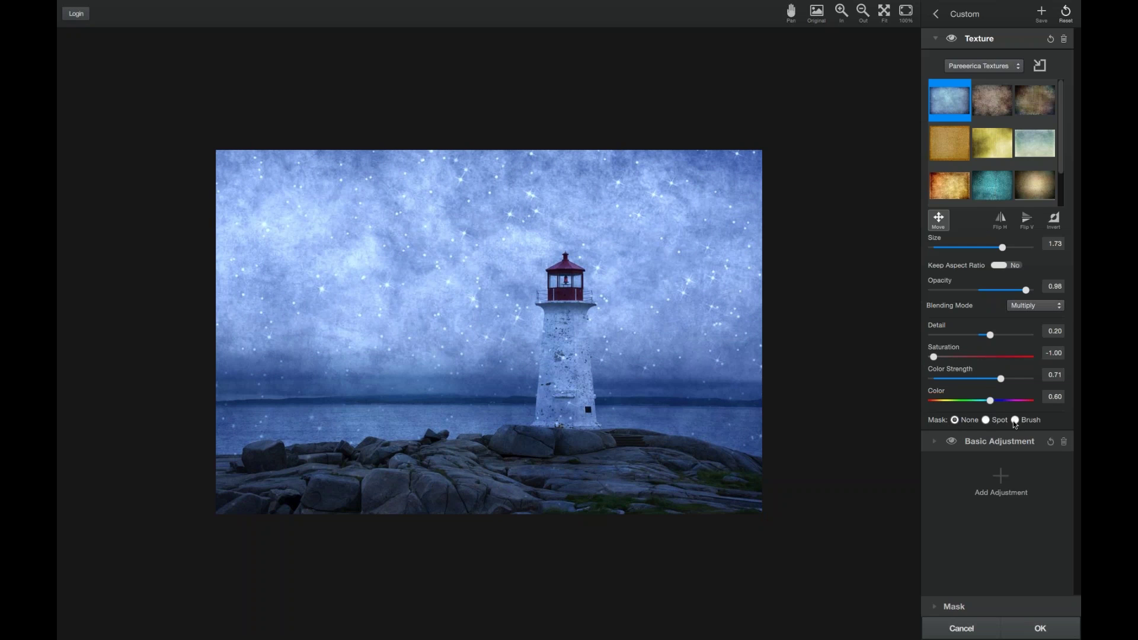
Open the overall mask's brush settings, switch the paint to white and back to black, and resize the brush to 40
click(934, 606)
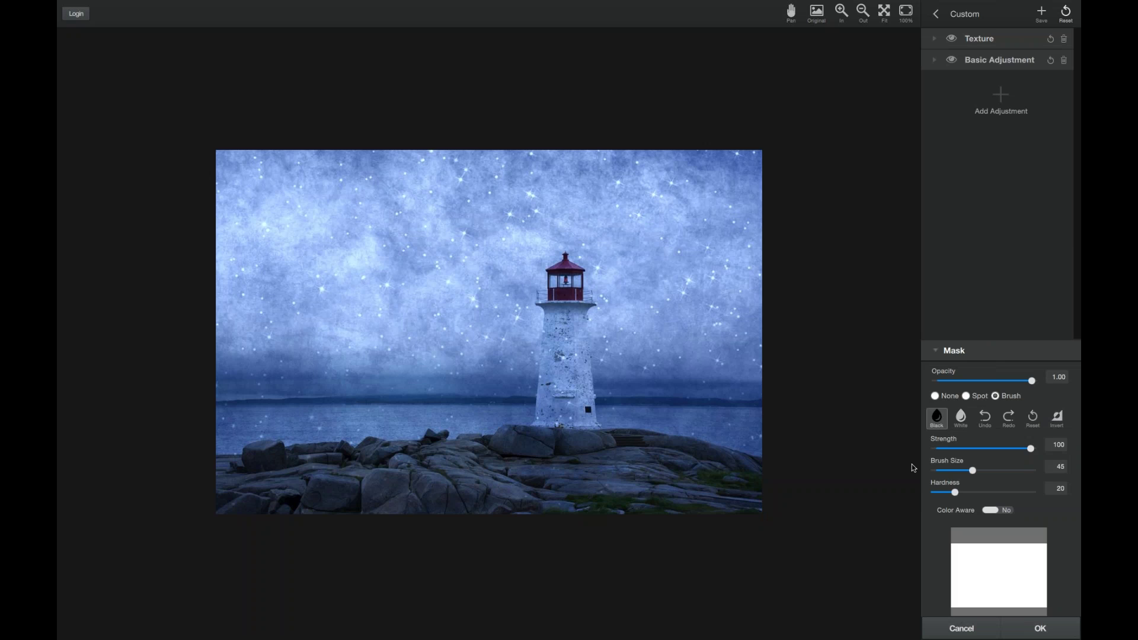
click(970, 418)
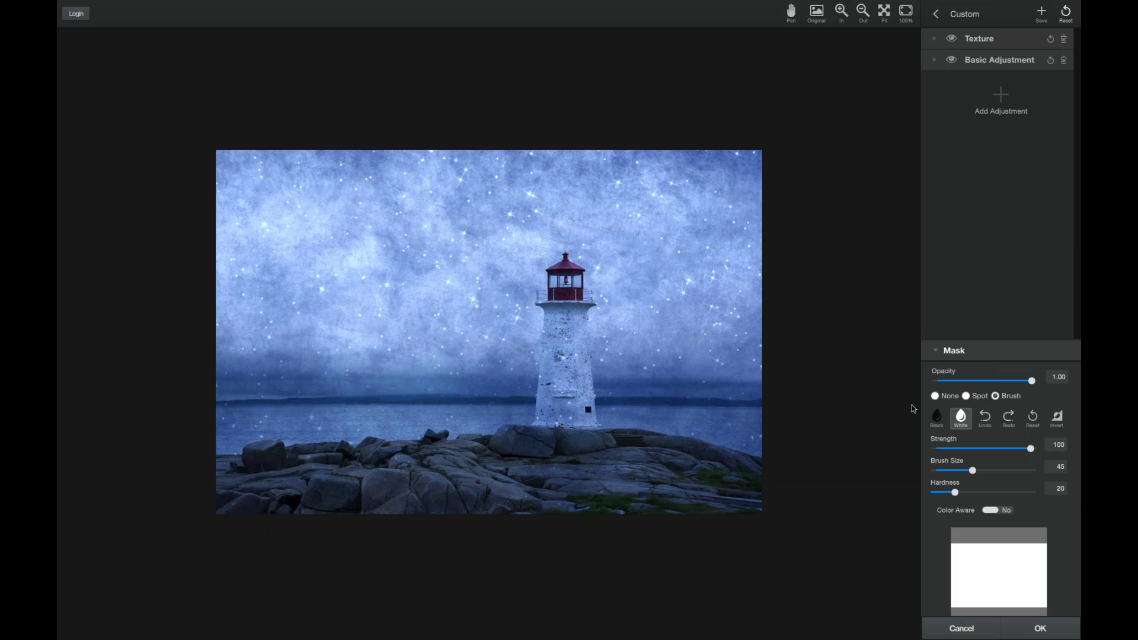
key(x)
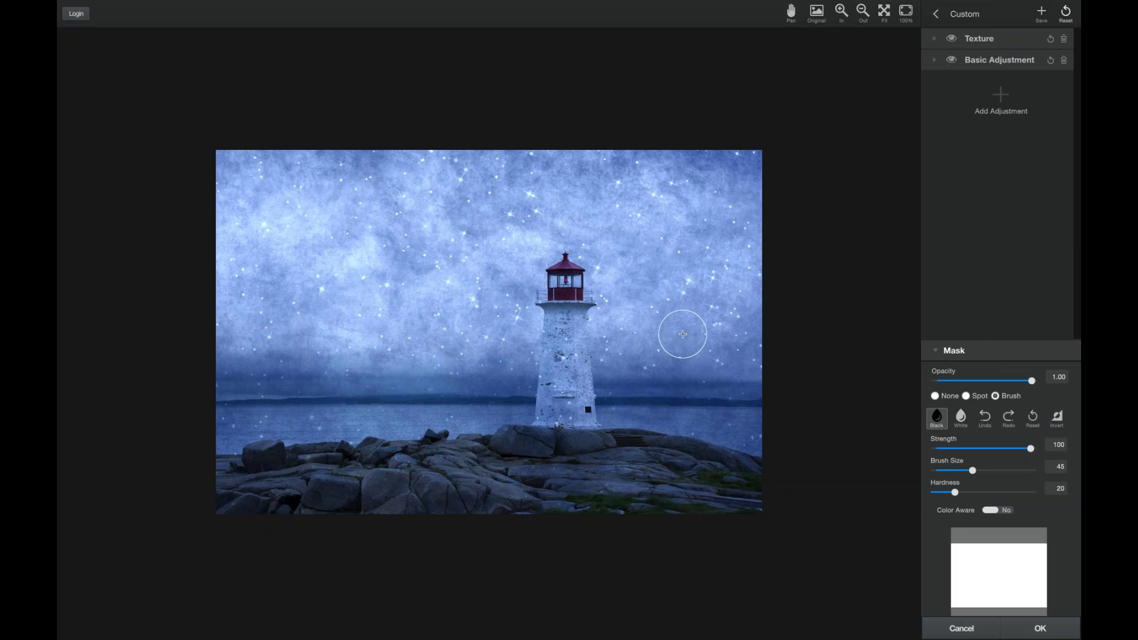
key(bracketright)
key(bracketright)
key(bracketright)
key(bracketright)
key(bracketright)
key(bracketleft)
key(bracketleft)
key(bracketleft)
key(bracketleft)
key(bracketleft)
key(bracketleft)
Turn on the brush mask within the Texture adjustment and review its black, white, strength, size and hardness options
click(933, 41)
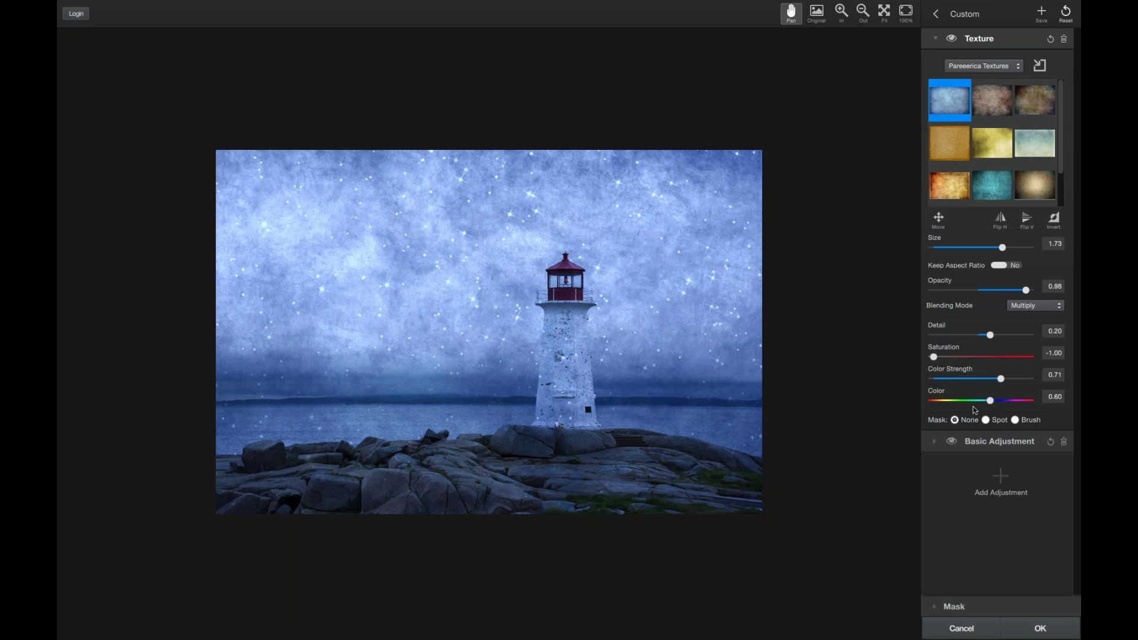
click(1015, 420)
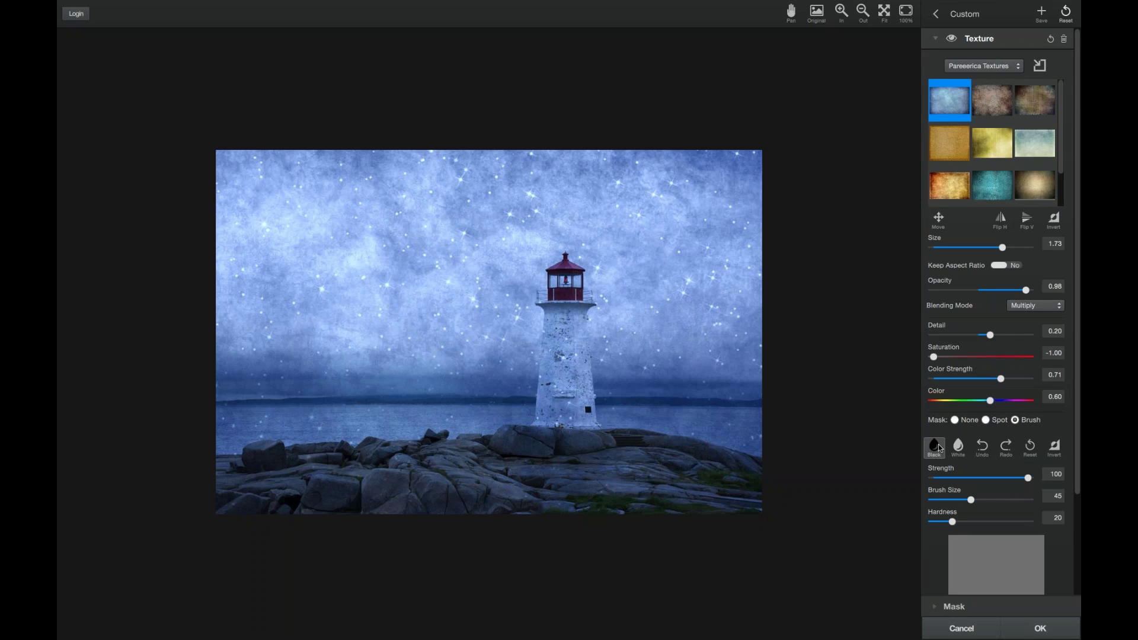
click(961, 449)
click(931, 447)
scroll(955, 511, down, 1)
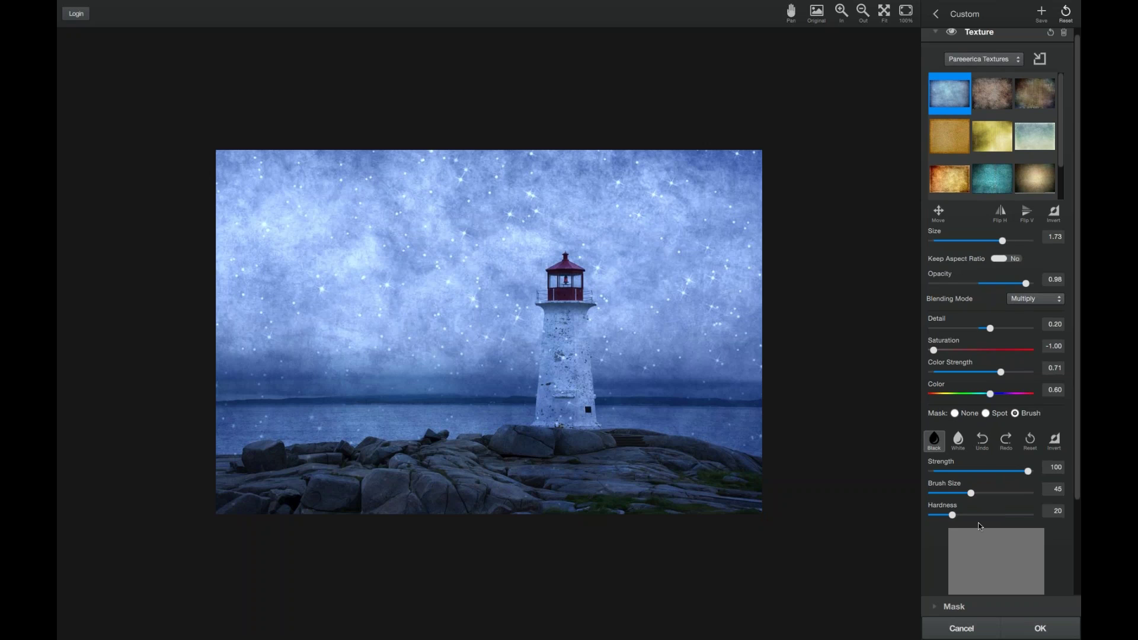
Paint the effect off the lighthouse tower, rocks and water in the overall mask with black, using hardness 18 and Color Aware
click(936, 607)
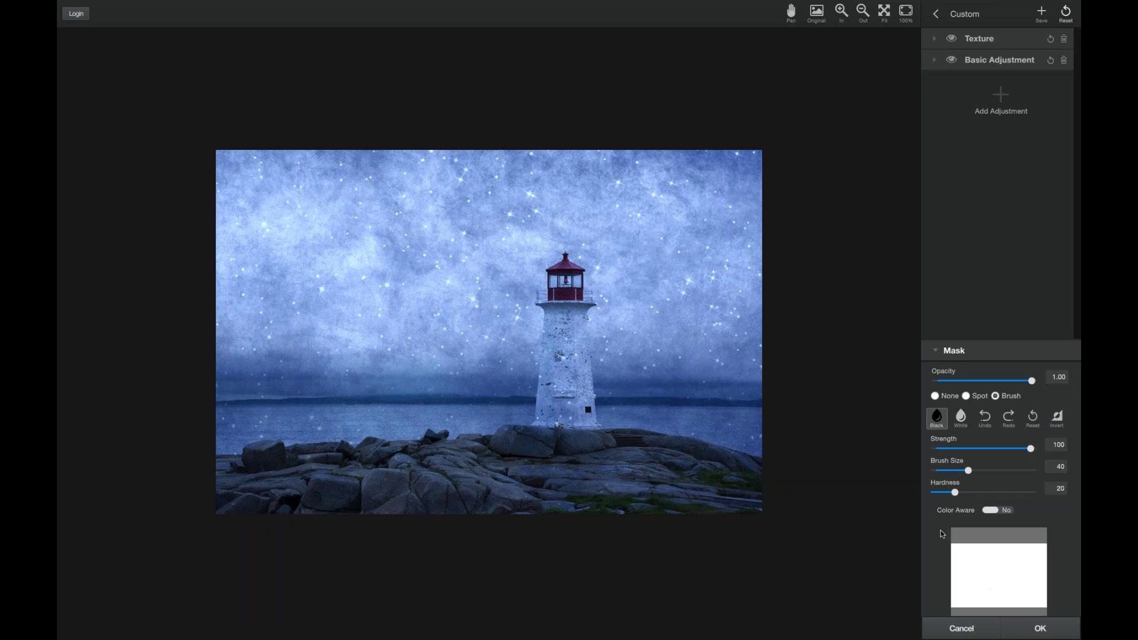
click(571, 398)
mouse_move(570, 398)
mouse_down()
mouse_move(561, 297)
mouse_move(558, 424)
mouse_move(572, 308)
mouse_move(578, 421)
mouse_up()
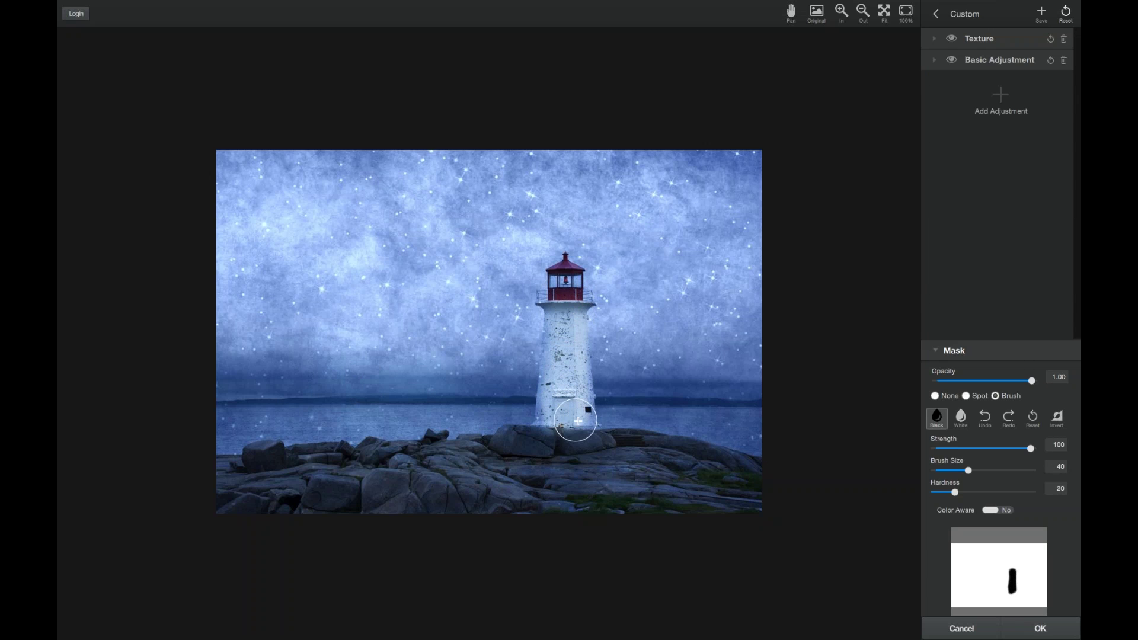
drag(955, 494, 953, 496)
drag(568, 322, 572, 415)
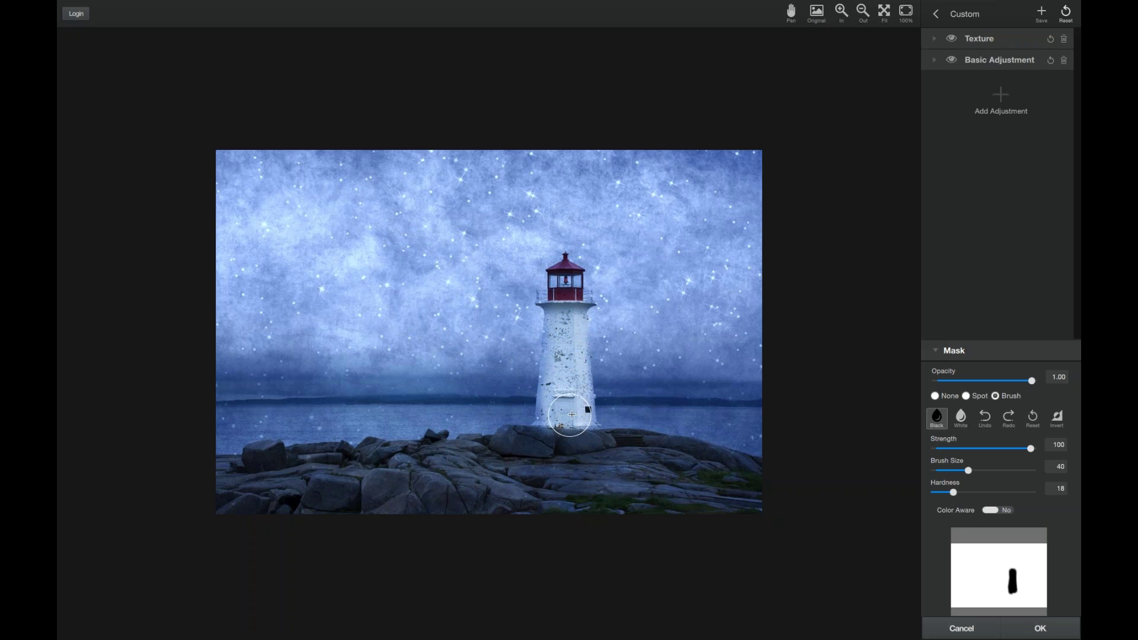
click(998, 511)
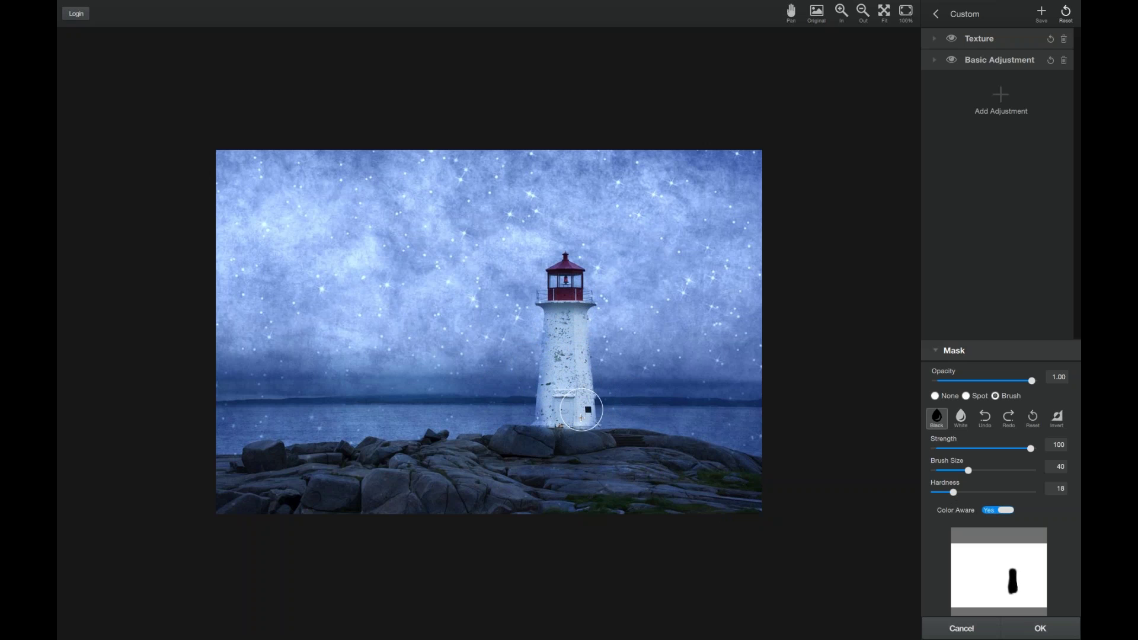
mouse_move(555, 409)
mouse_down()
mouse_move(613, 464)
mouse_move(648, 453)
mouse_move(736, 468)
mouse_move(537, 491)
mouse_move(670, 512)
mouse_move(420, 456)
mouse_move(576, 447)
mouse_move(548, 450)
mouse_move(557, 483)
mouse_move(509, 489)
mouse_move(464, 492)
mouse_move(570, 470)
mouse_move(277, 507)
mouse_move(422, 491)
mouse_move(333, 484)
mouse_move(429, 461)
mouse_move(224, 487)
mouse_move(407, 501)
mouse_move(729, 497)
mouse_move(750, 488)
mouse_move(744, 478)
mouse_move(626, 458)
mouse_move(520, 459)
mouse_move(614, 420)
mouse_move(741, 427)
mouse_move(748, 447)
mouse_move(755, 435)
mouse_move(755, 423)
mouse_move(740, 444)
mouse_move(242, 424)
mouse_move(257, 427)
mouse_move(221, 439)
mouse_move(333, 418)
mouse_move(726, 424)
mouse_move(773, 454)
mouse_up()
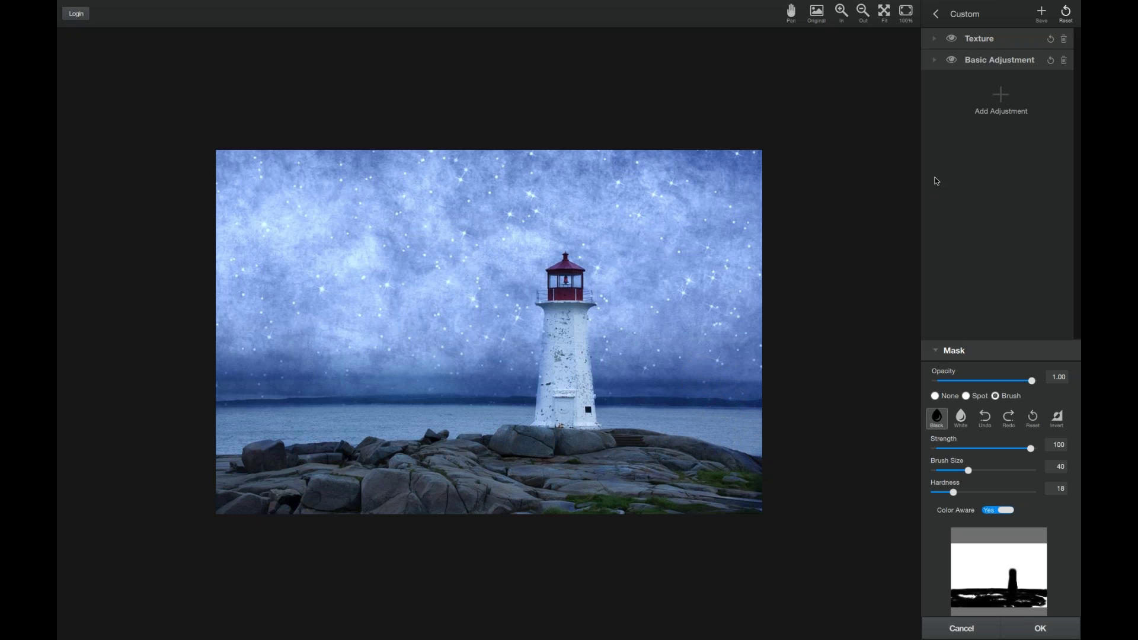
Add a second Texture with the plain golden-tan texture and a brush mask, and cancel the whole lighthouse effect
click(1003, 96)
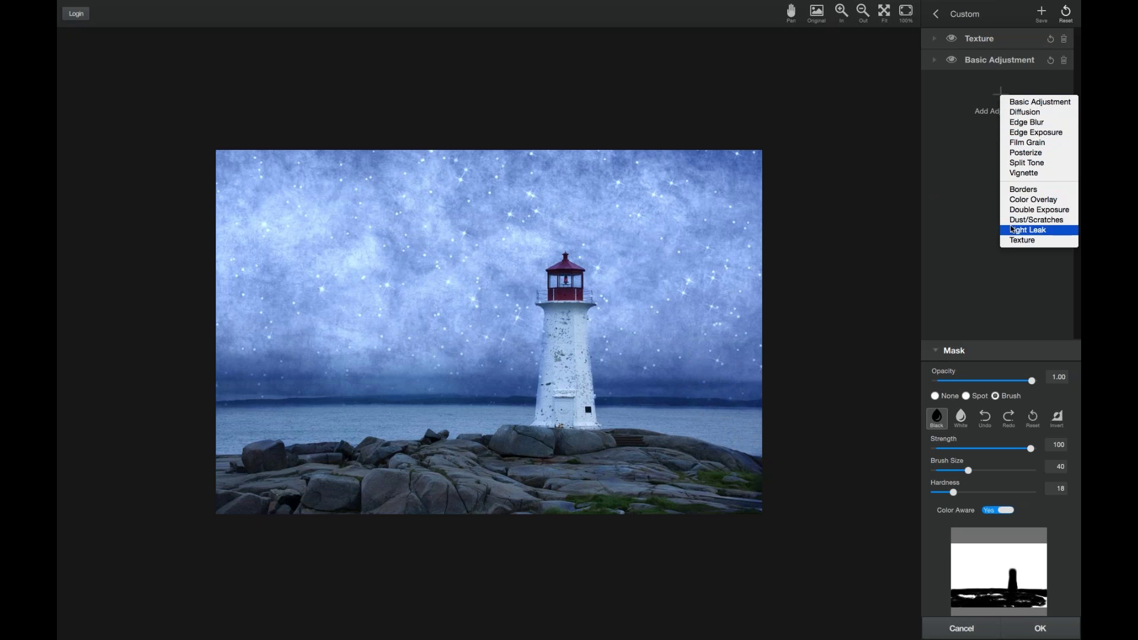
click(960, 177)
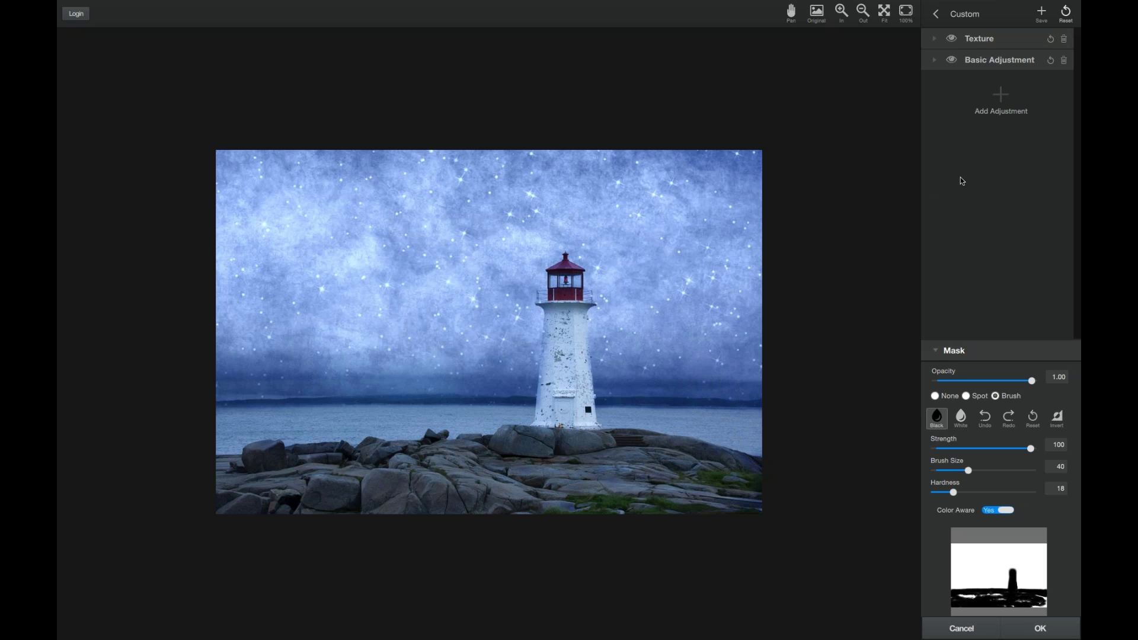
click(999, 93)
click(1019, 235)
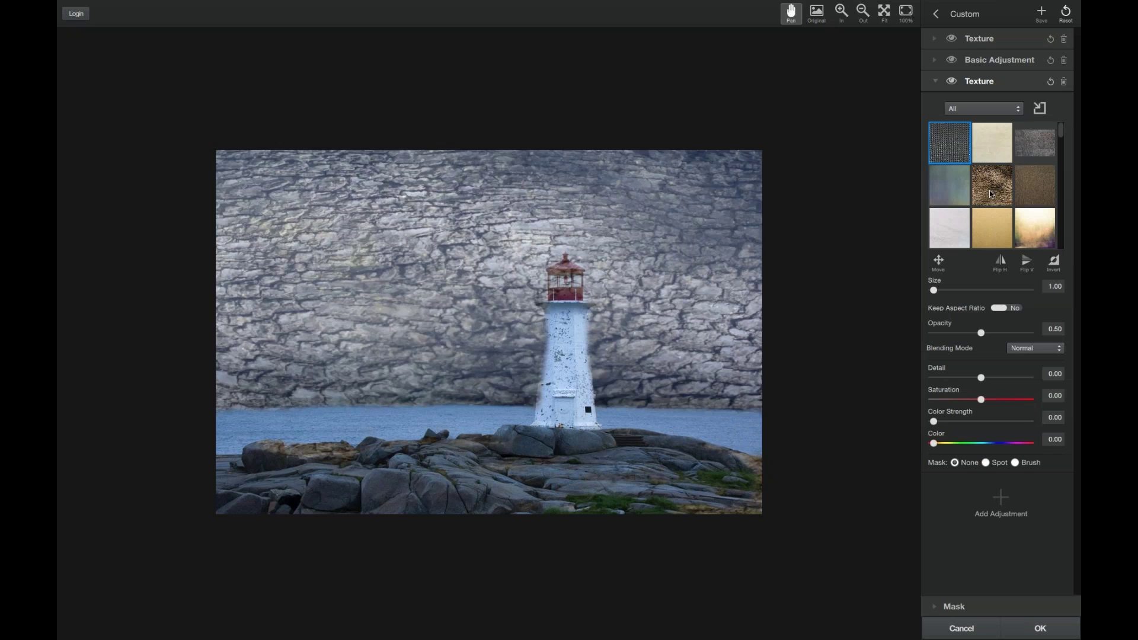
click(990, 223)
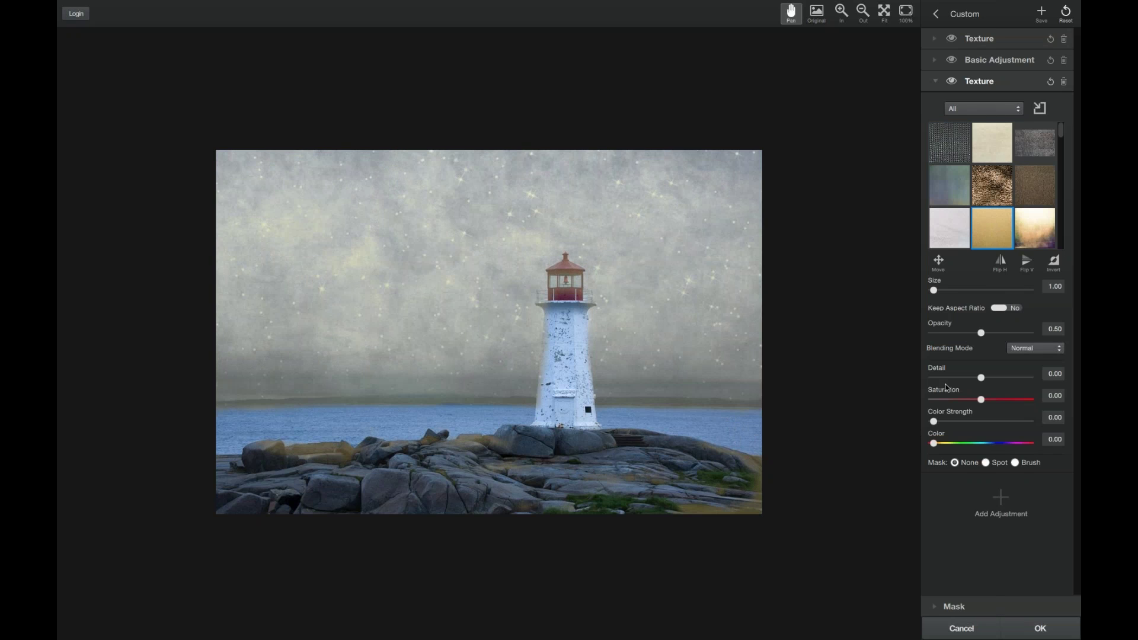
click(1015, 463)
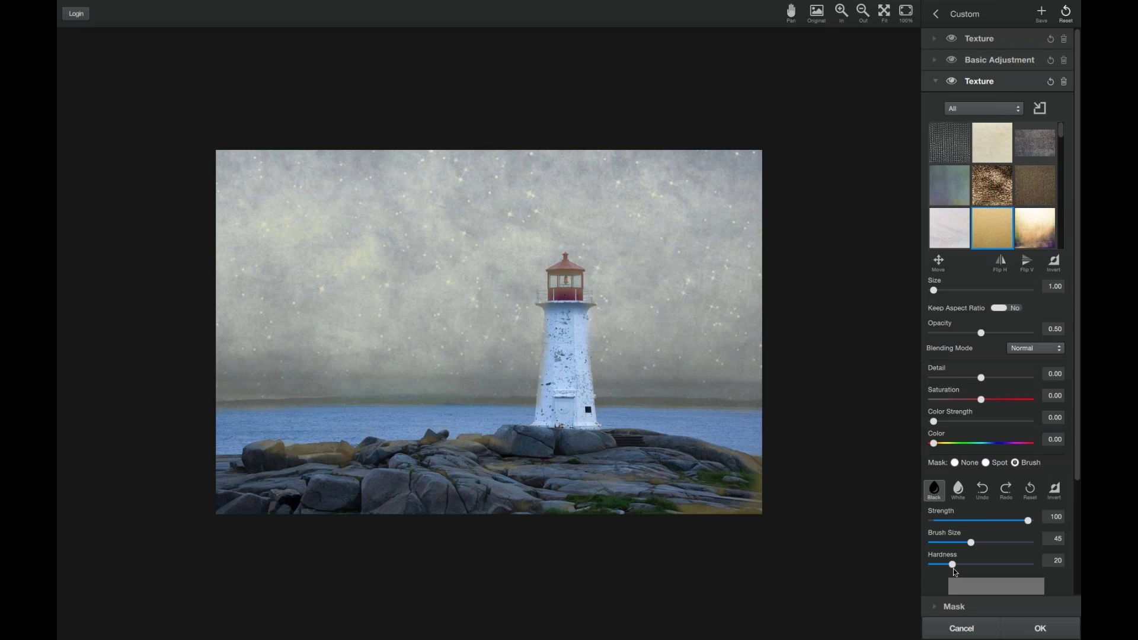
click(964, 631)
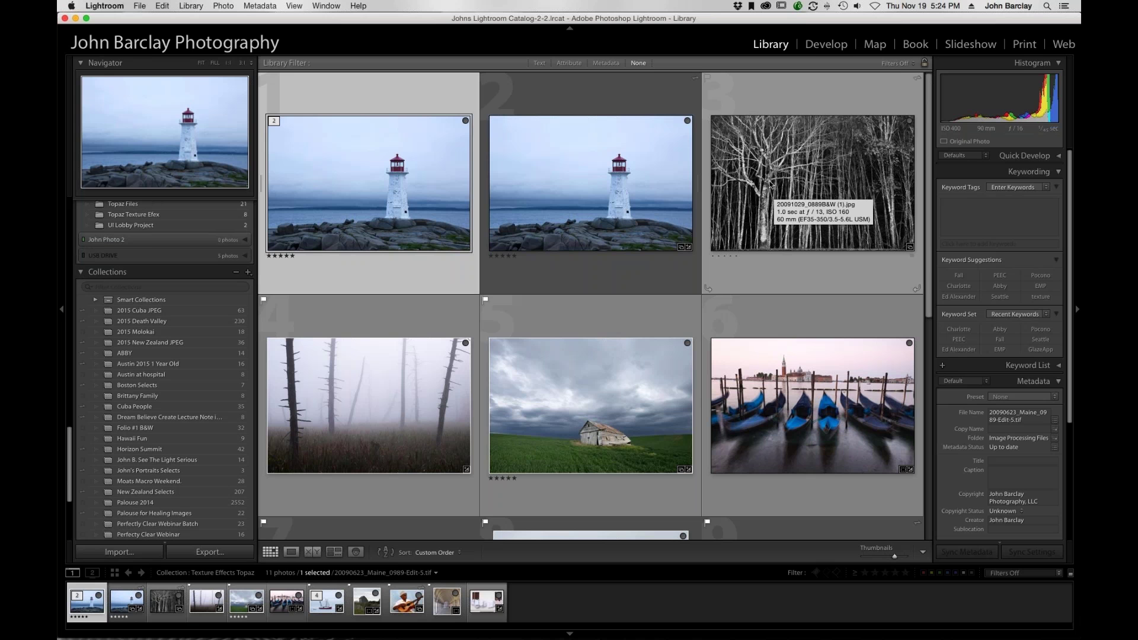
Open the black-and-white forest photo from Lightroom in Photoshop for editing
click(770, 185)
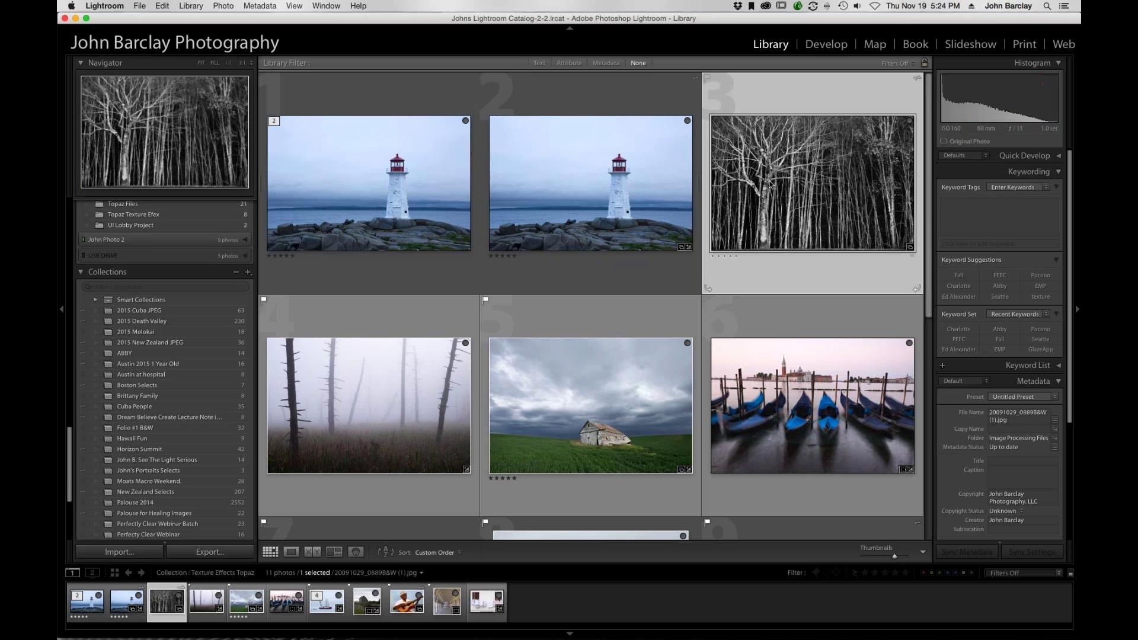
right_click(771, 185)
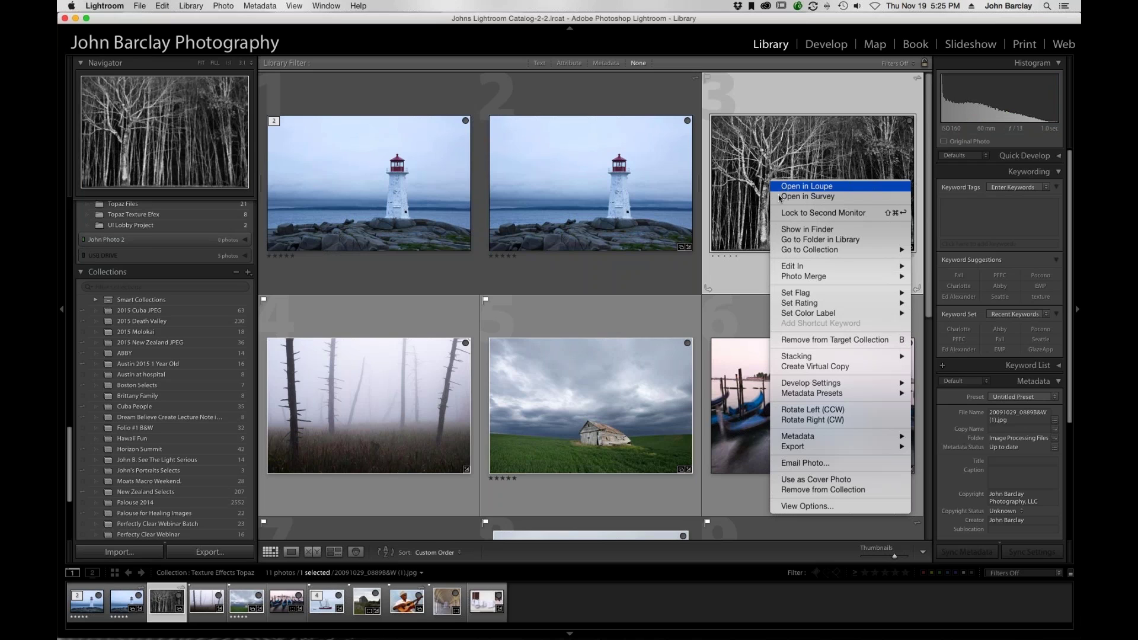
mouse_move(794, 266)
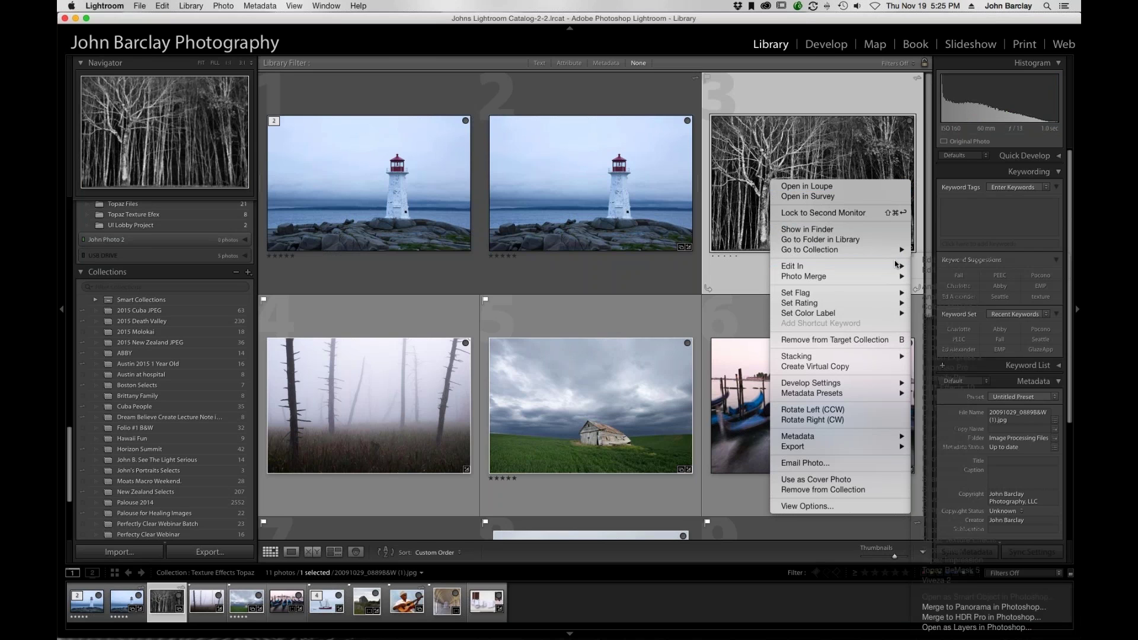
click(963, 262)
click(813, 461)
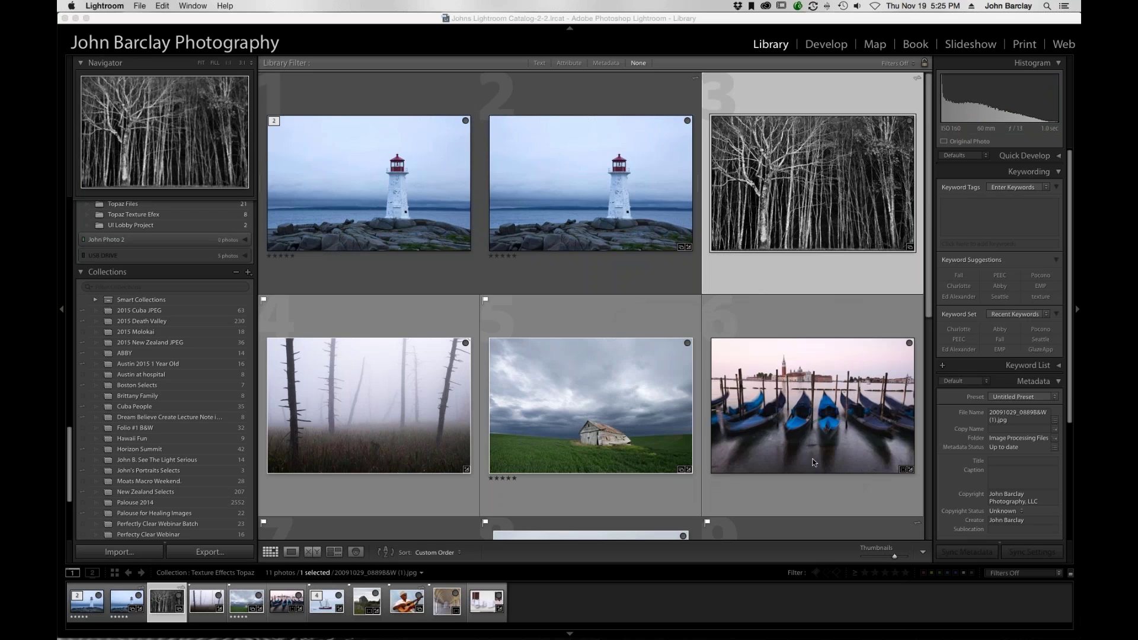
click(675, 223)
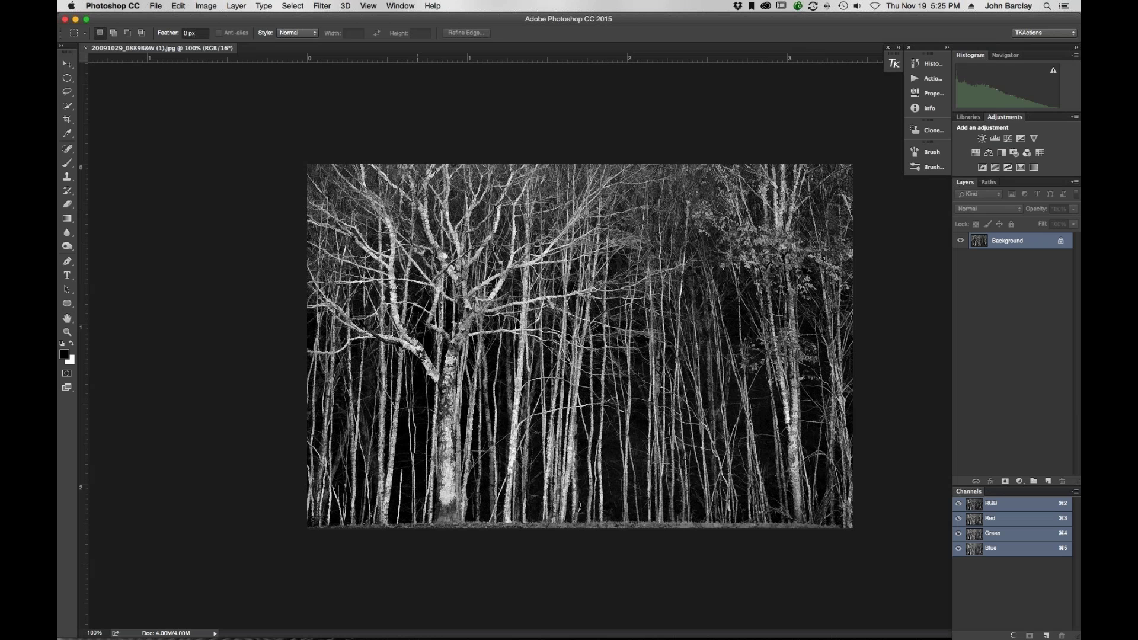
Invert the forest photo's tones and open it in the Topaz Texture Effects filter
key(super+i)
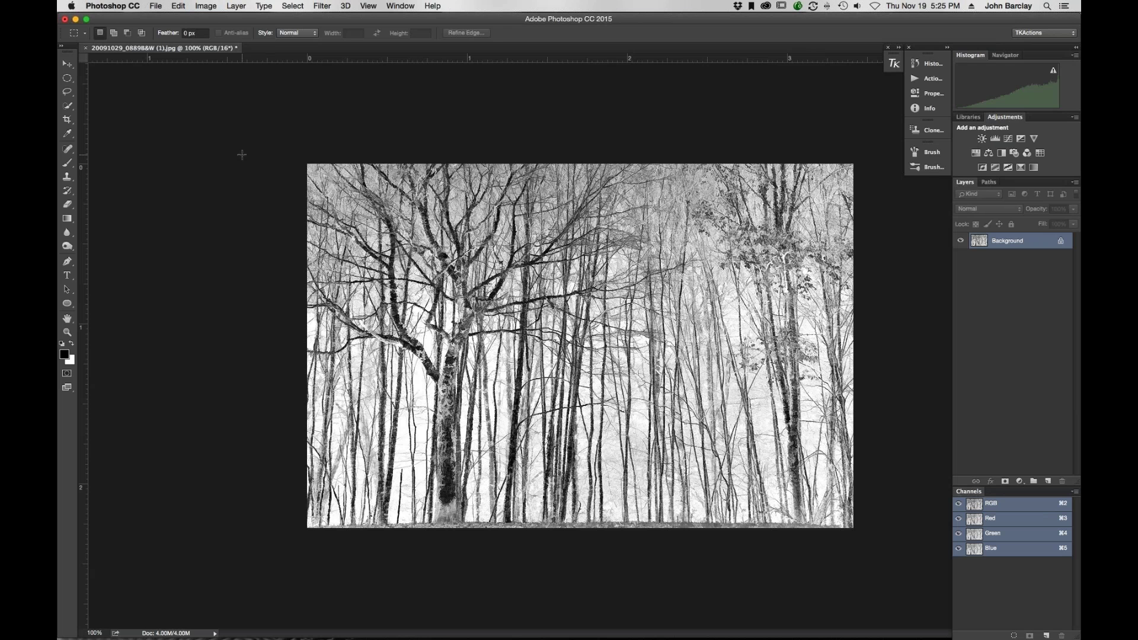
click(322, 7)
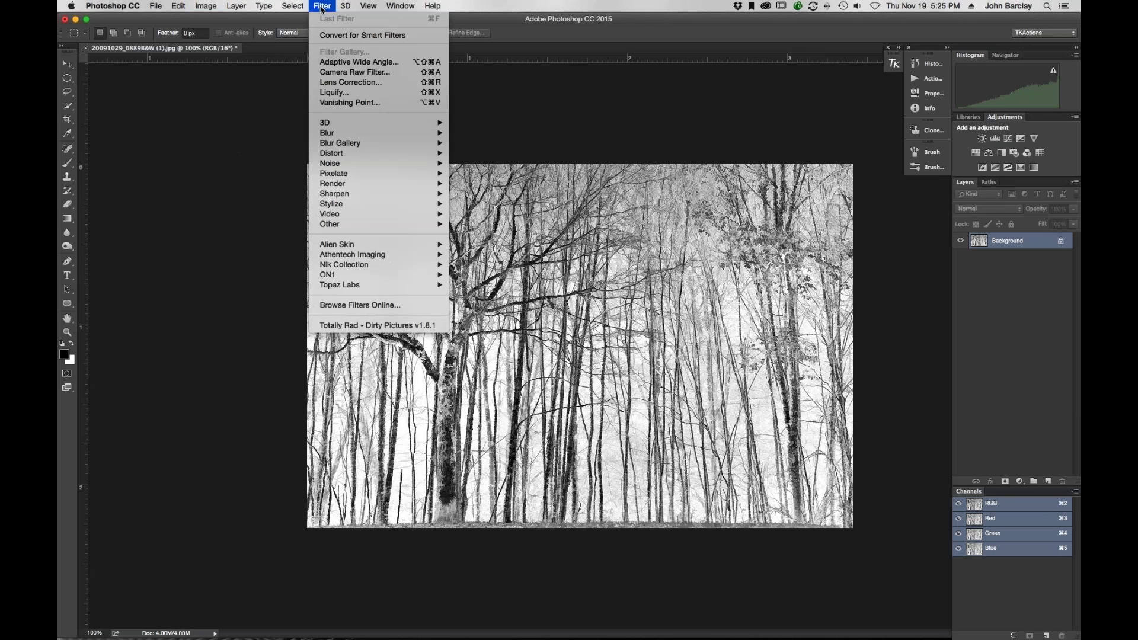
mouse_move(329, 285)
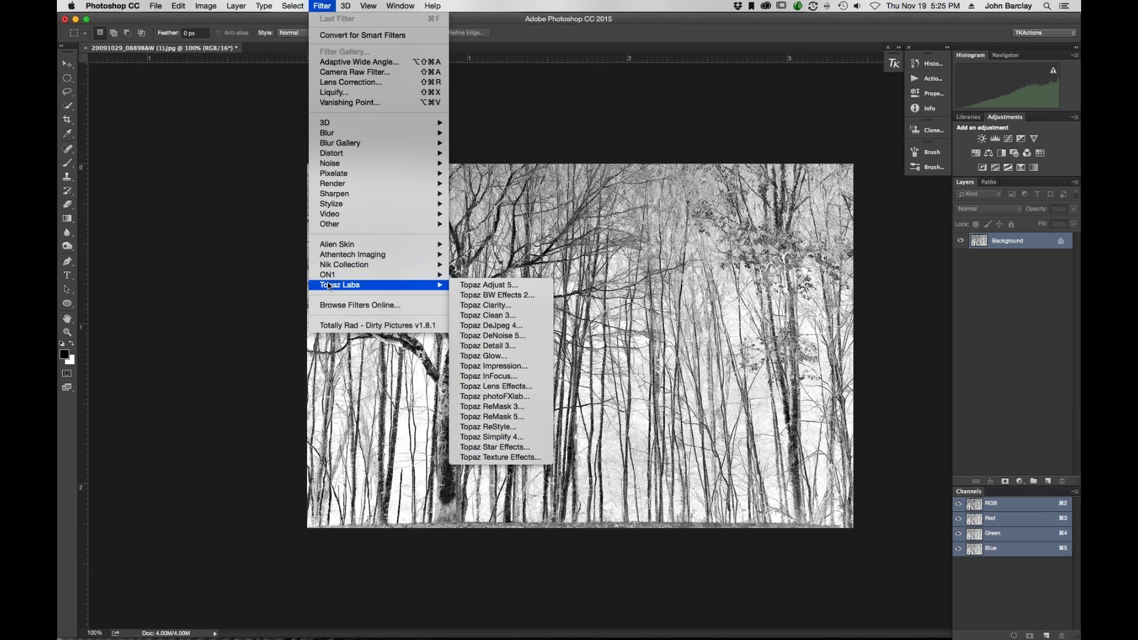
click(501, 457)
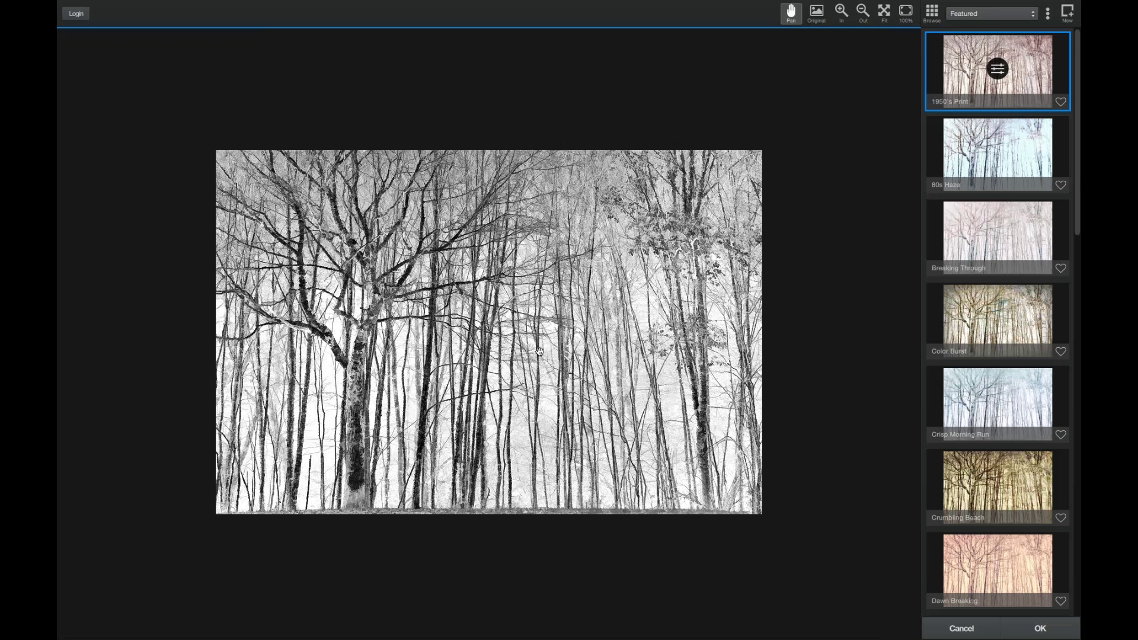
Start a new blank custom effect for the inverted forest photo and add a Texture adjustment to it
click(1033, 16)
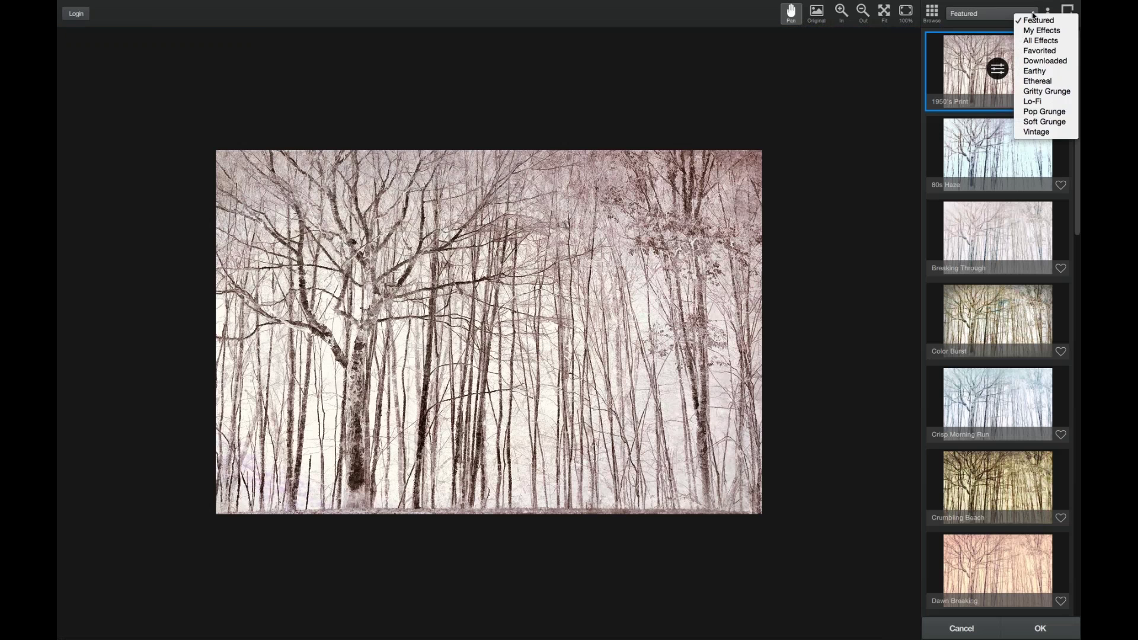
click(991, 16)
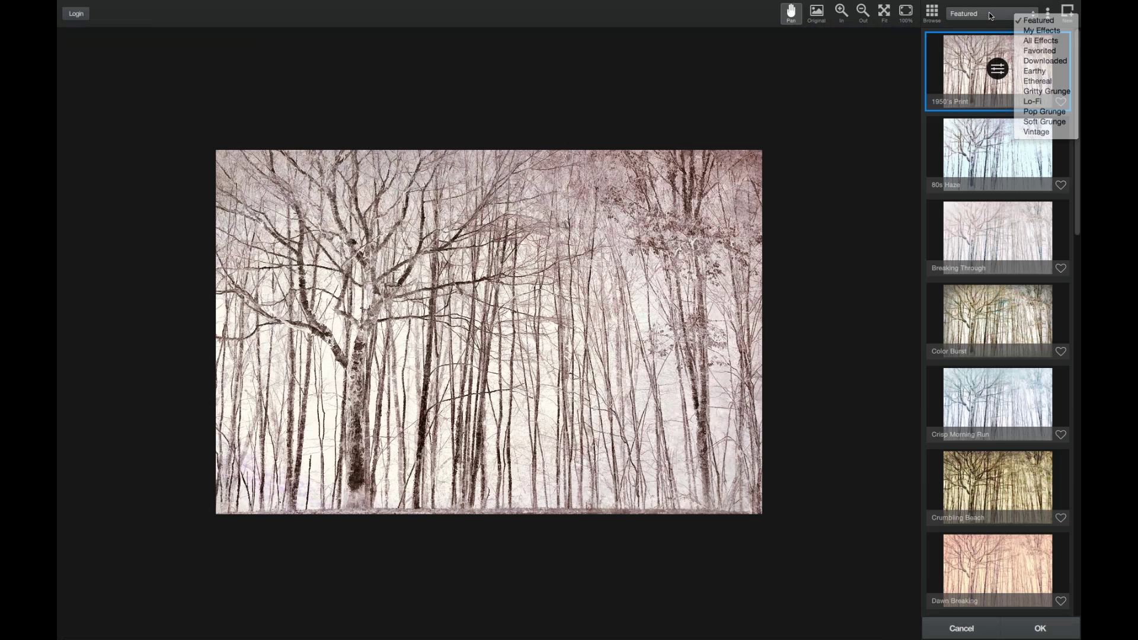
click(1065, 14)
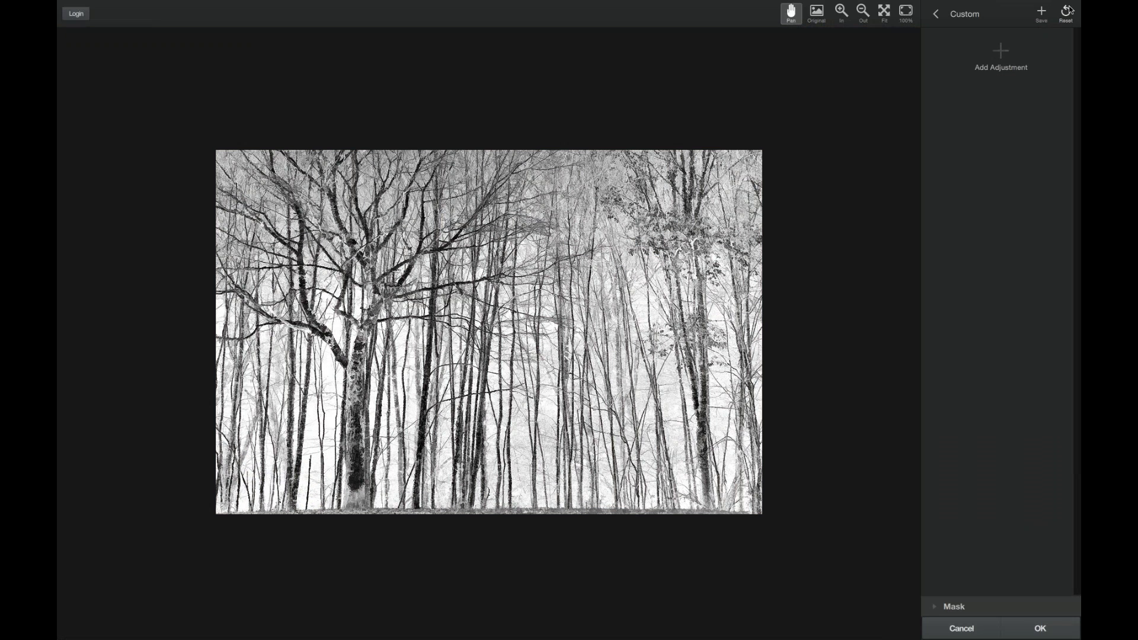
click(936, 15)
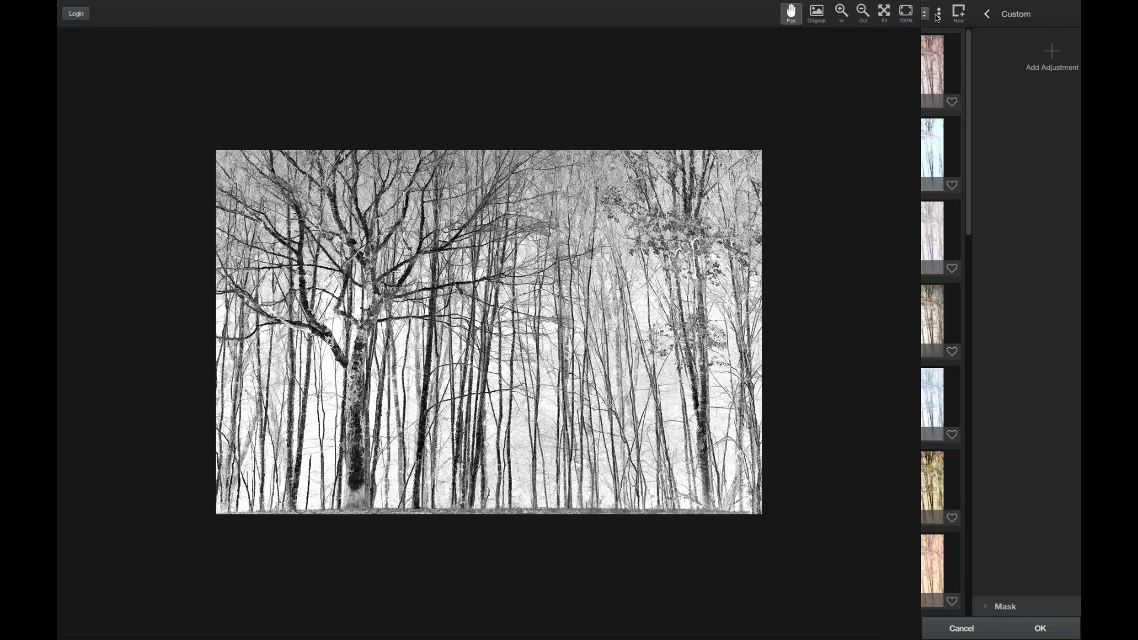
click(1070, 20)
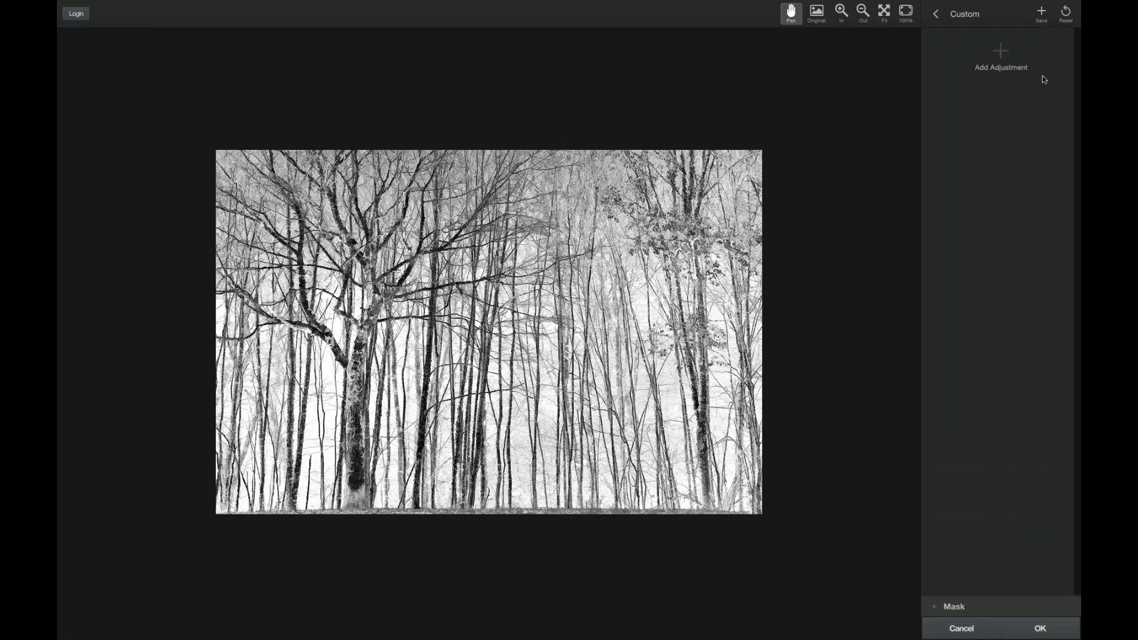
click(1005, 59)
click(1023, 203)
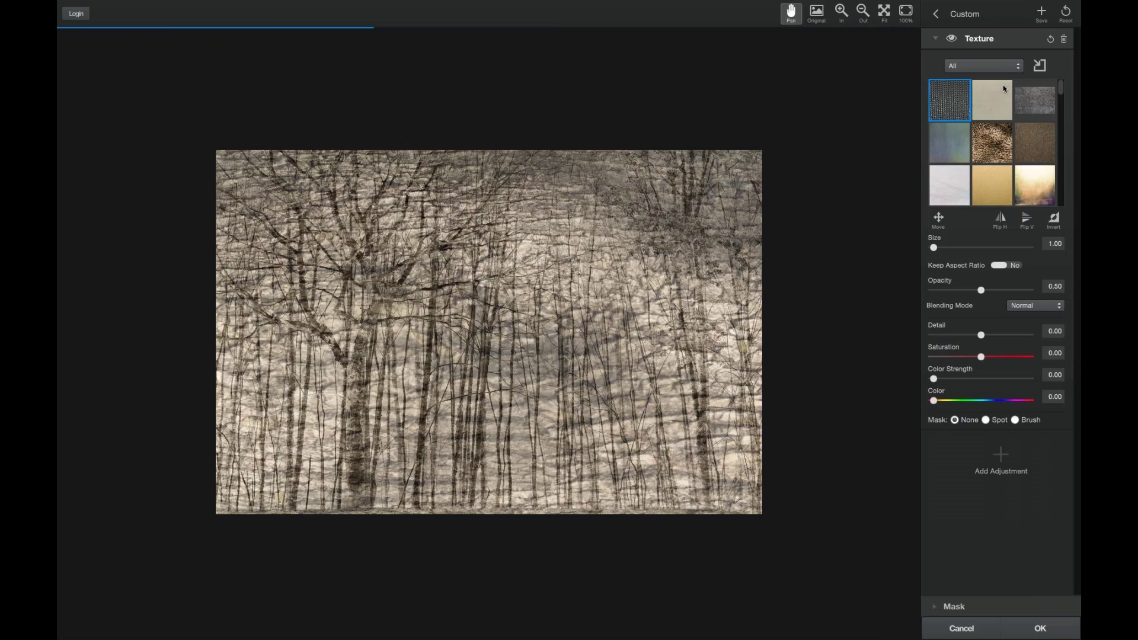
Apply the orange-brown mottled texture from the Flypaper 2 collection at opacity 1.00 with the Multiply blending mode
click(1002, 66)
click(990, 145)
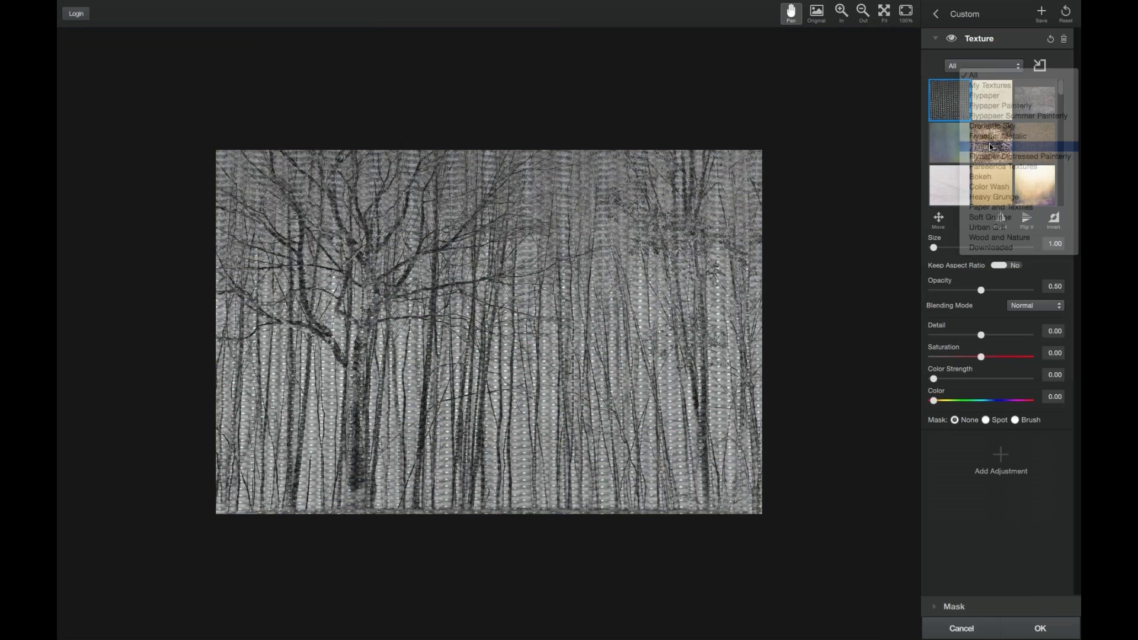
scroll(993, 144, down, 2)
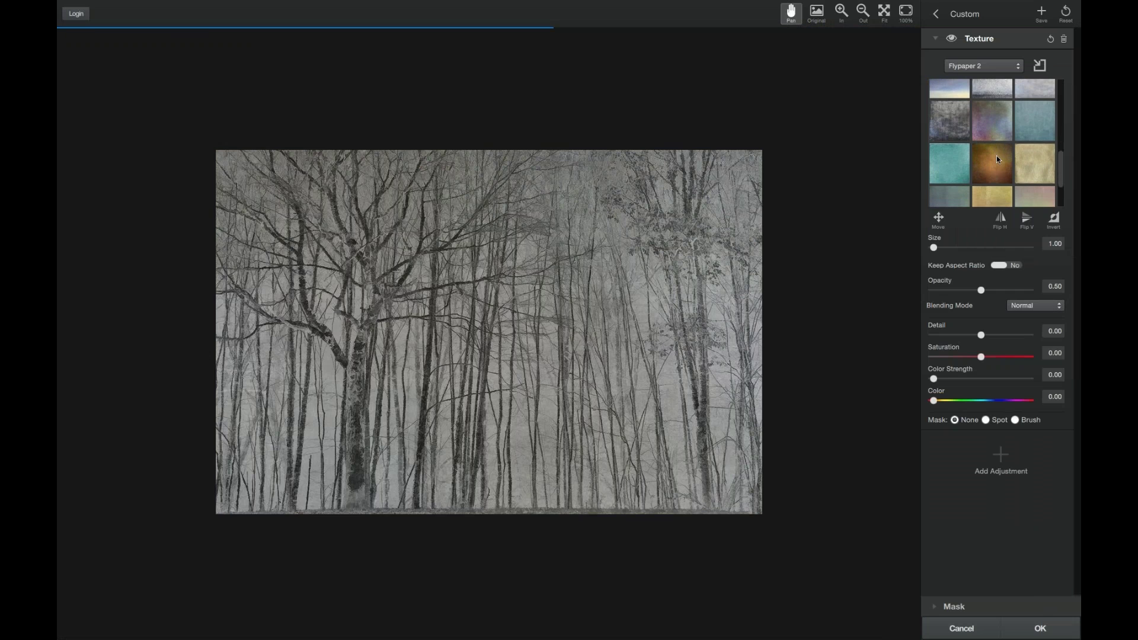
click(999, 176)
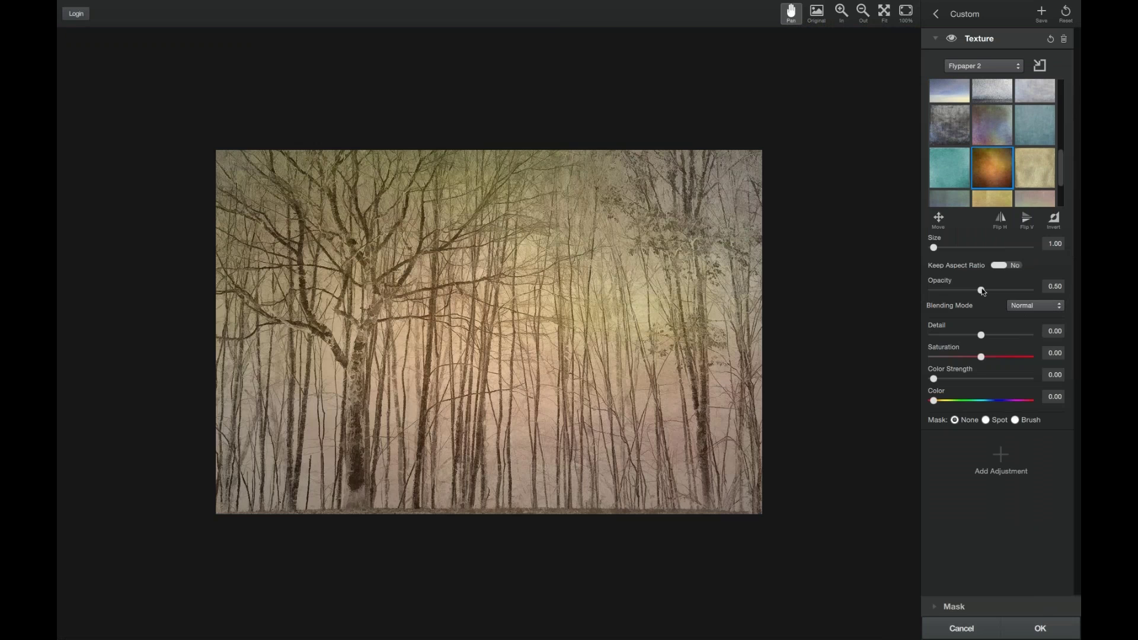
drag(982, 291, 1048, 295)
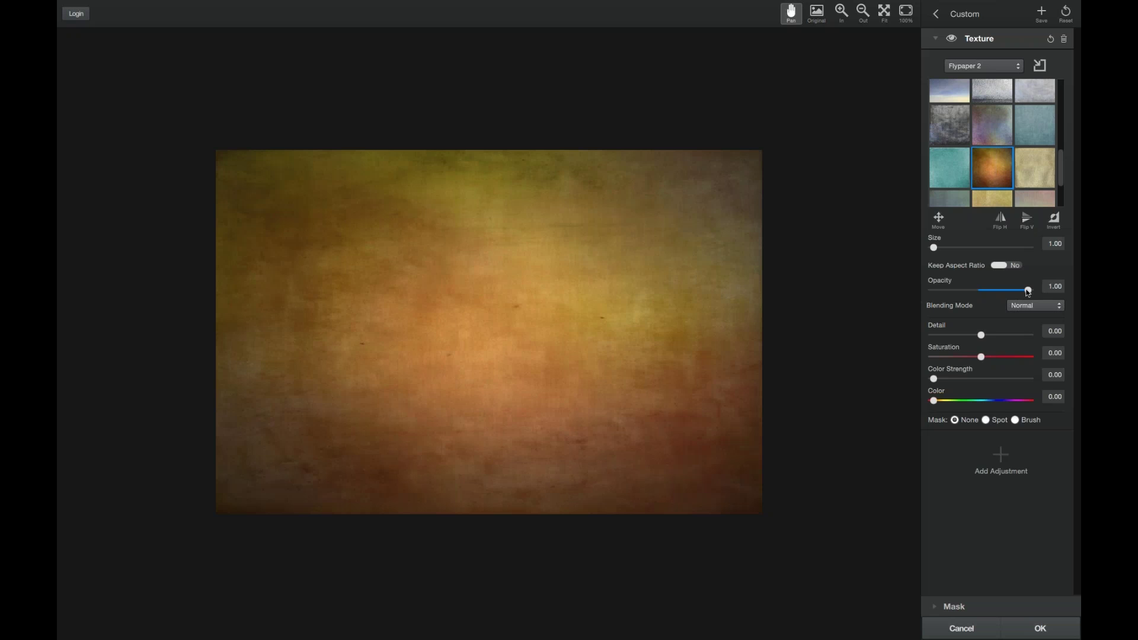
click(1024, 306)
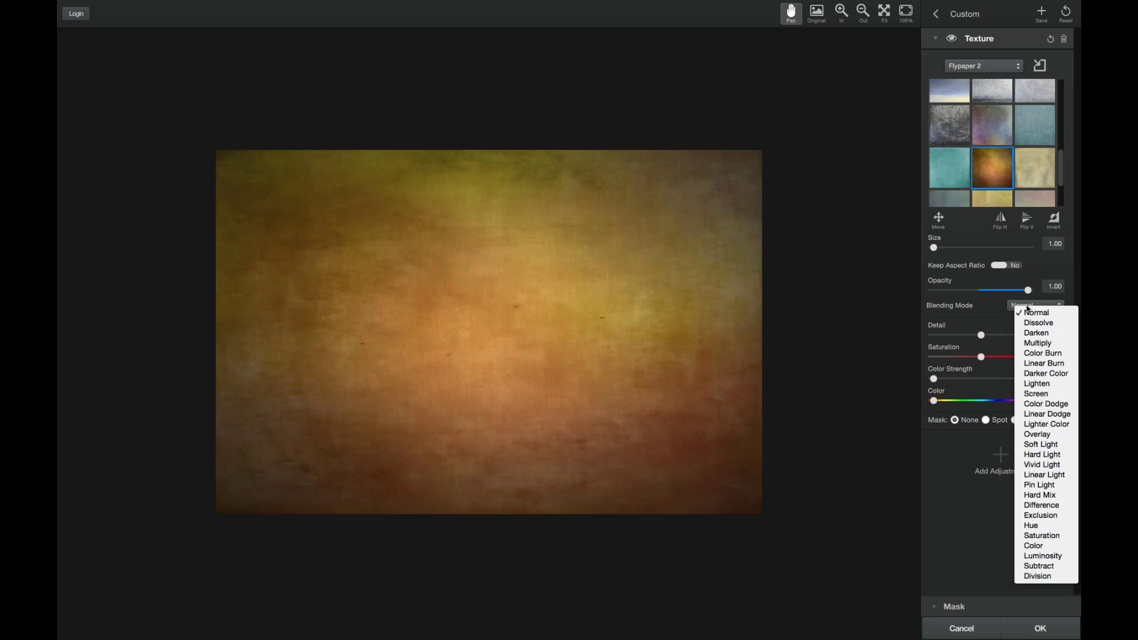
click(1035, 343)
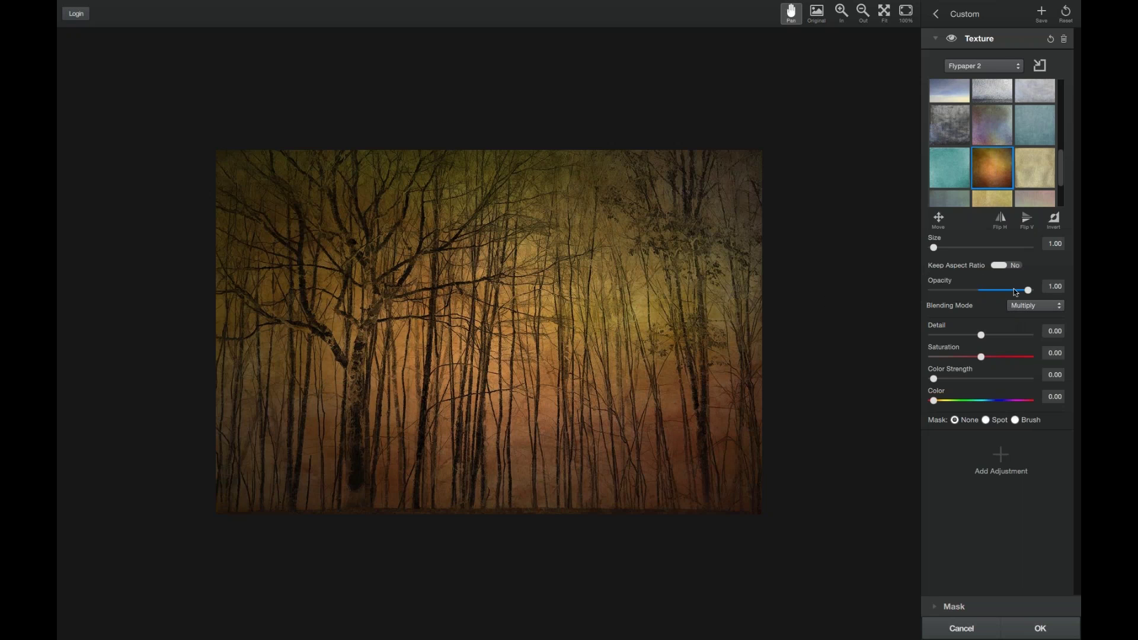
Try a blue tint on the texture with Saturation -1.00, Color Strength 0.83 and Color 0.59
mouse_move(1015, 292)
mouse_down()
mouse_move(985, 289)
mouse_move(1028, 291)
mouse_up()
drag(981, 358, 953, 358)
drag(939, 359, 1015, 380)
drag(934, 402, 989, 402)
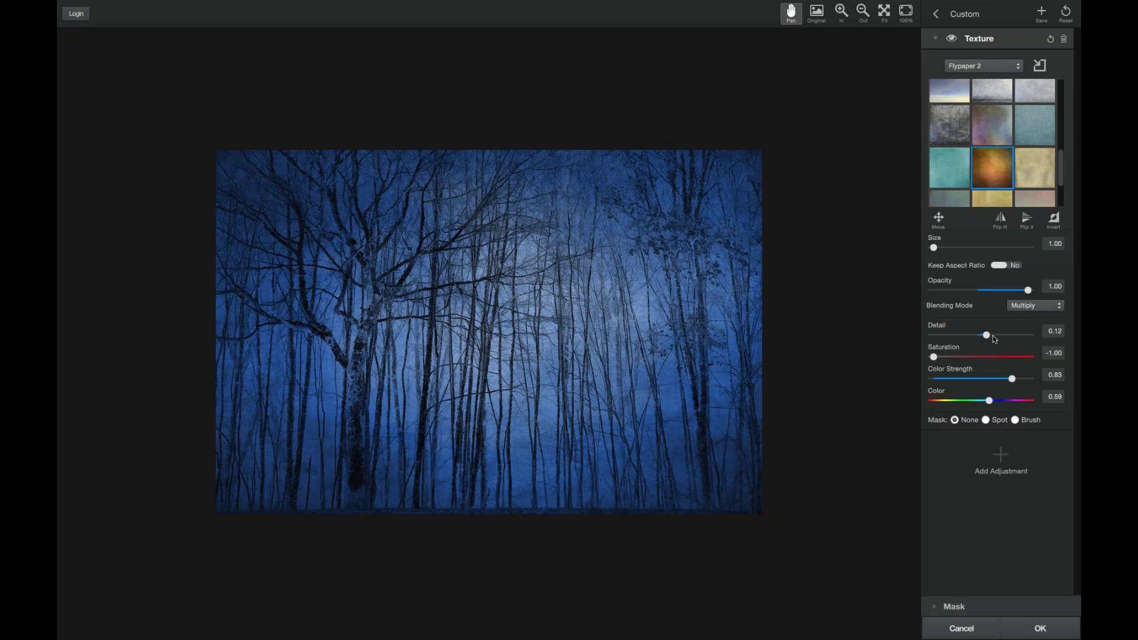
Set the texture's Detail to 0.35 and Saturation to 0.08, and remove the blue tint with Color Strength 0.00
drag(994, 335, 997, 335)
drag(1012, 379, 1002, 380)
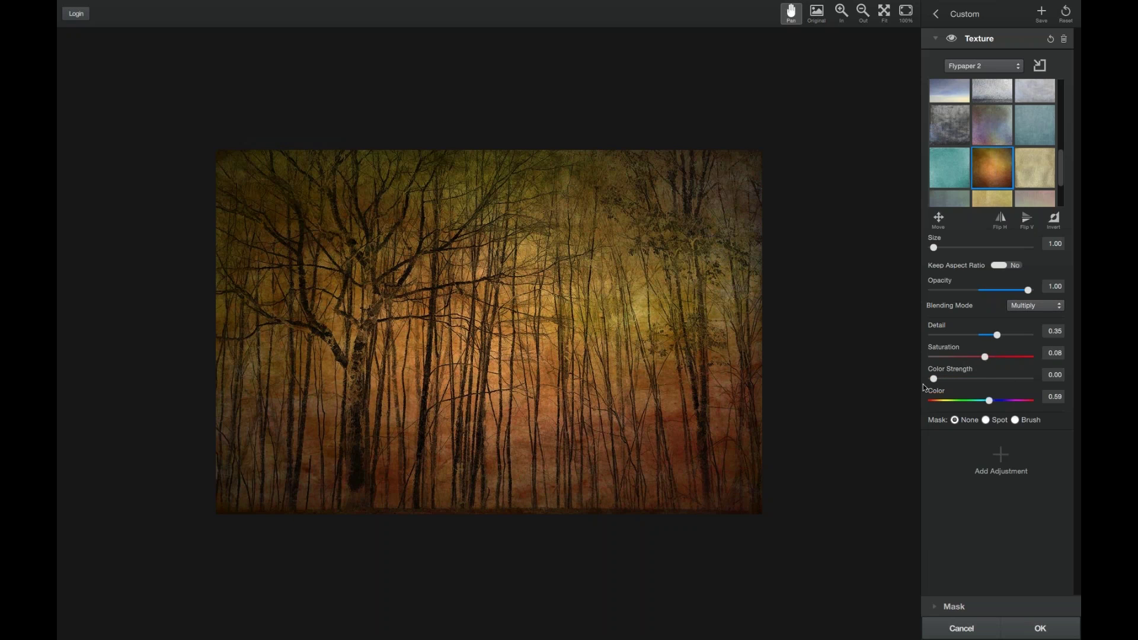
Add a Basic Adjustment to the forest effect with Brightness 0.63, Shadow -0.21 and Highlight 0.97
click(1003, 454)
click(1016, 462)
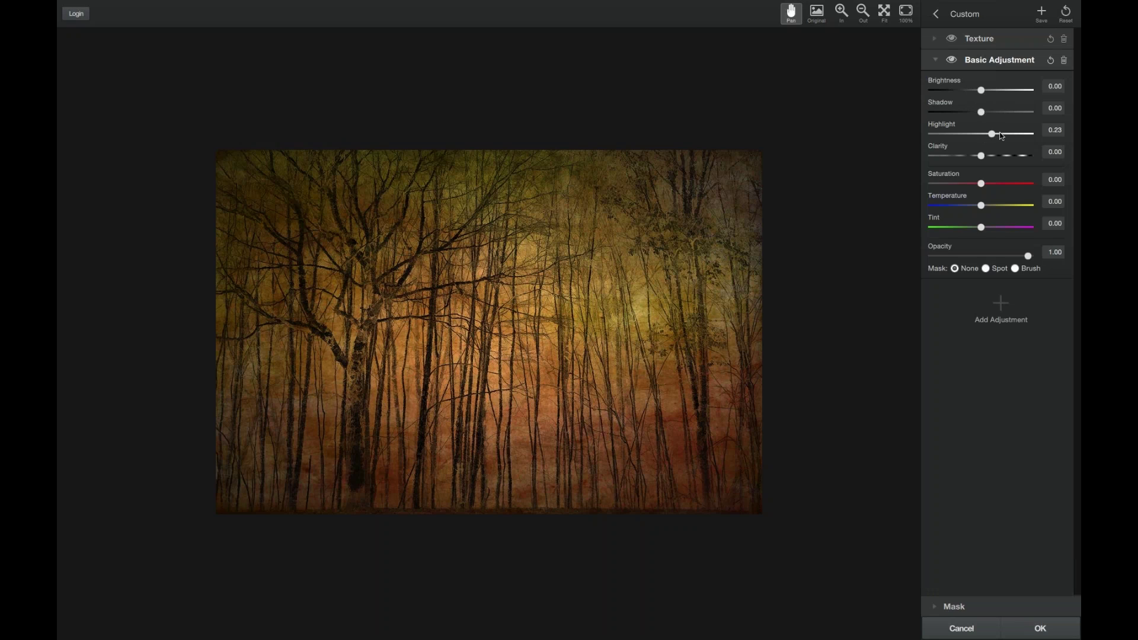
drag(1001, 136, 1006, 136)
drag(993, 135, 1034, 138)
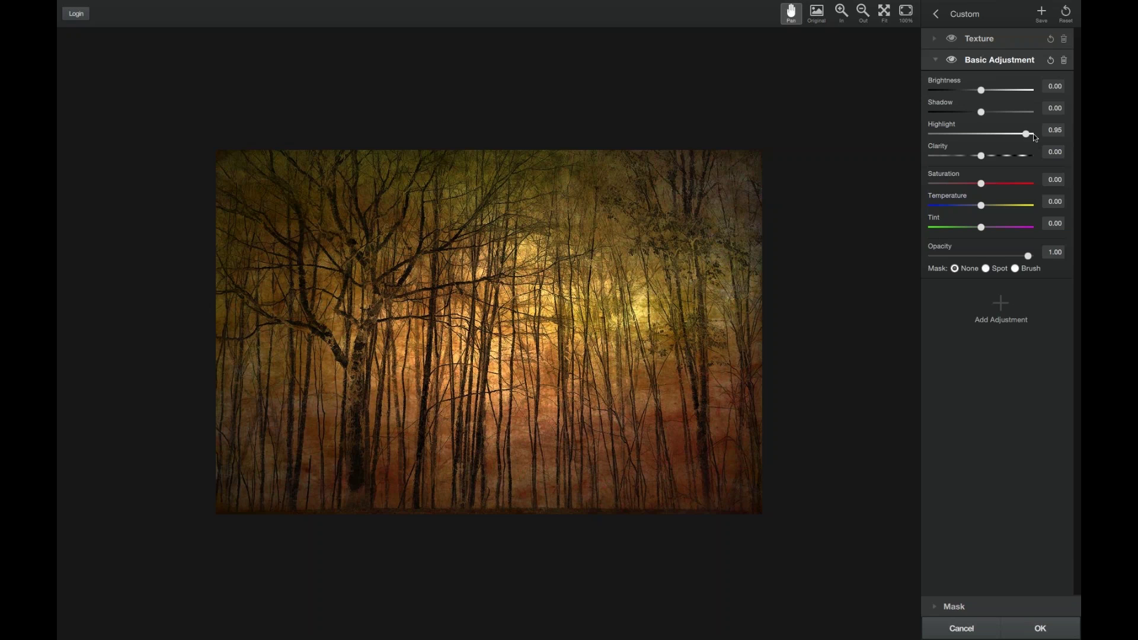
drag(1035, 137, 1000, 136)
drag(982, 112, 973, 115)
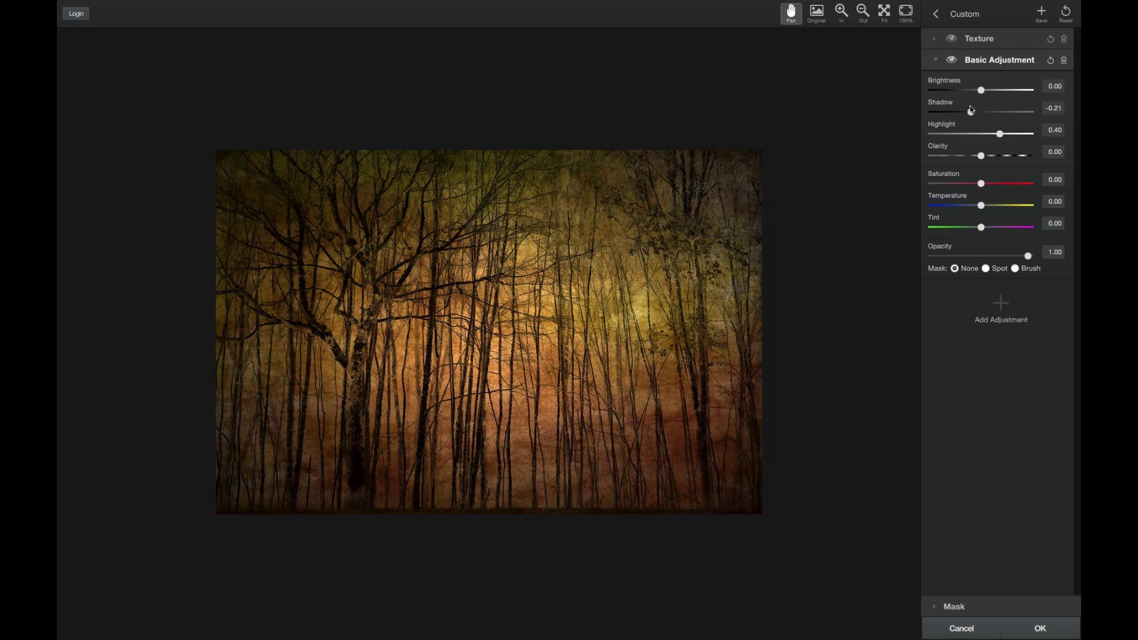
drag(981, 90, 1012, 90)
drag(1007, 137, 1020, 136)
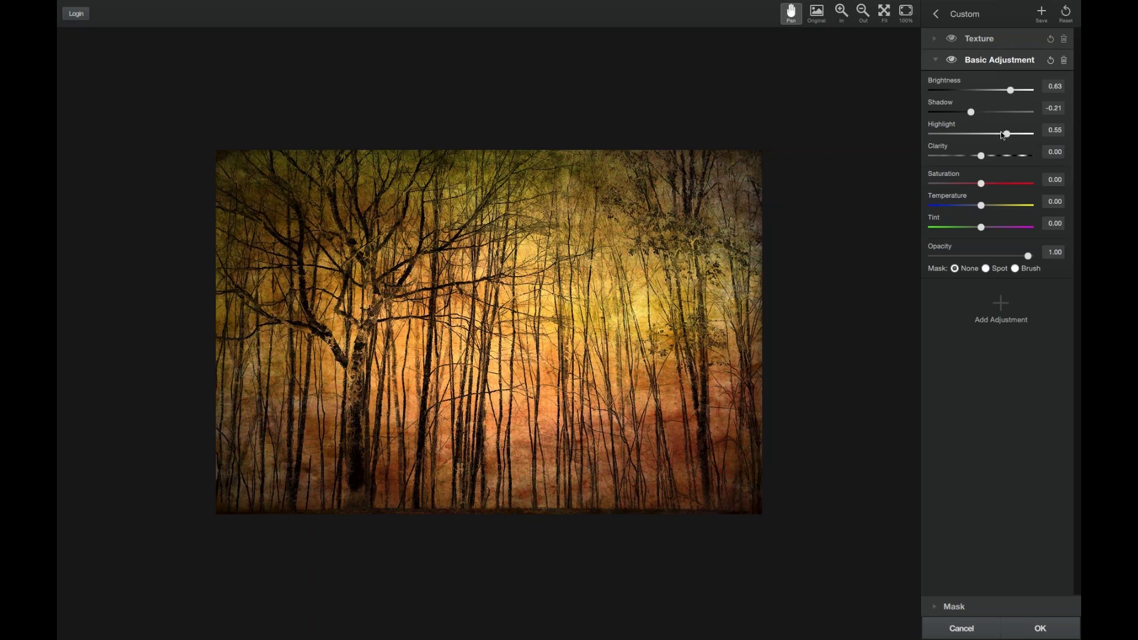
drag(1002, 135, 1027, 135)
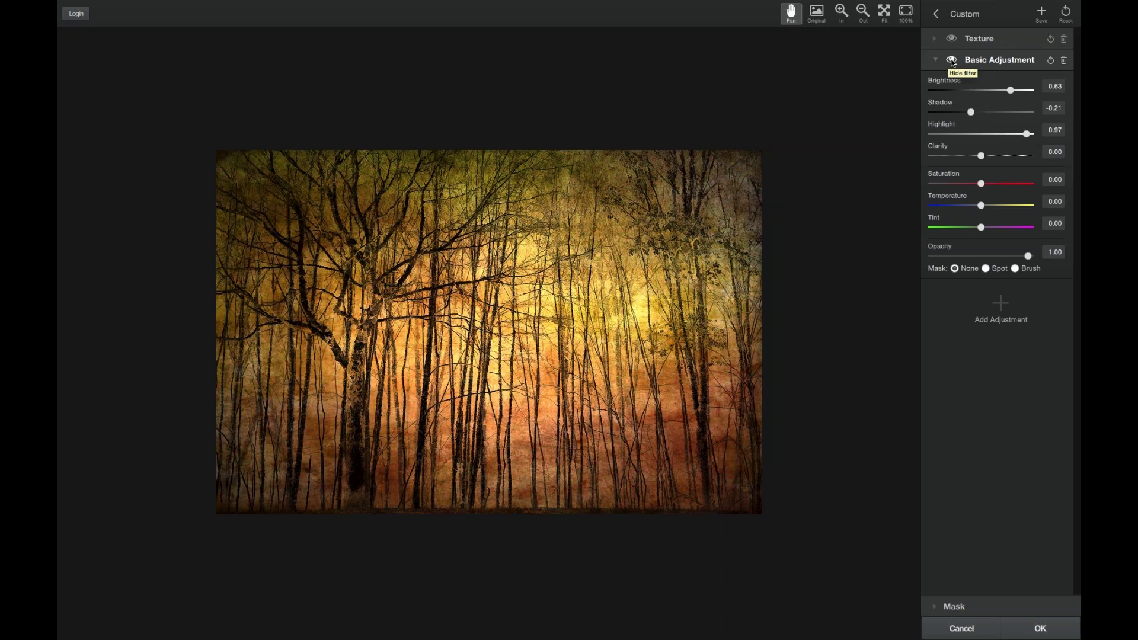
Compare the forest photo with and without the Basic Adjustment, and cancel the whole forest effect
click(952, 60)
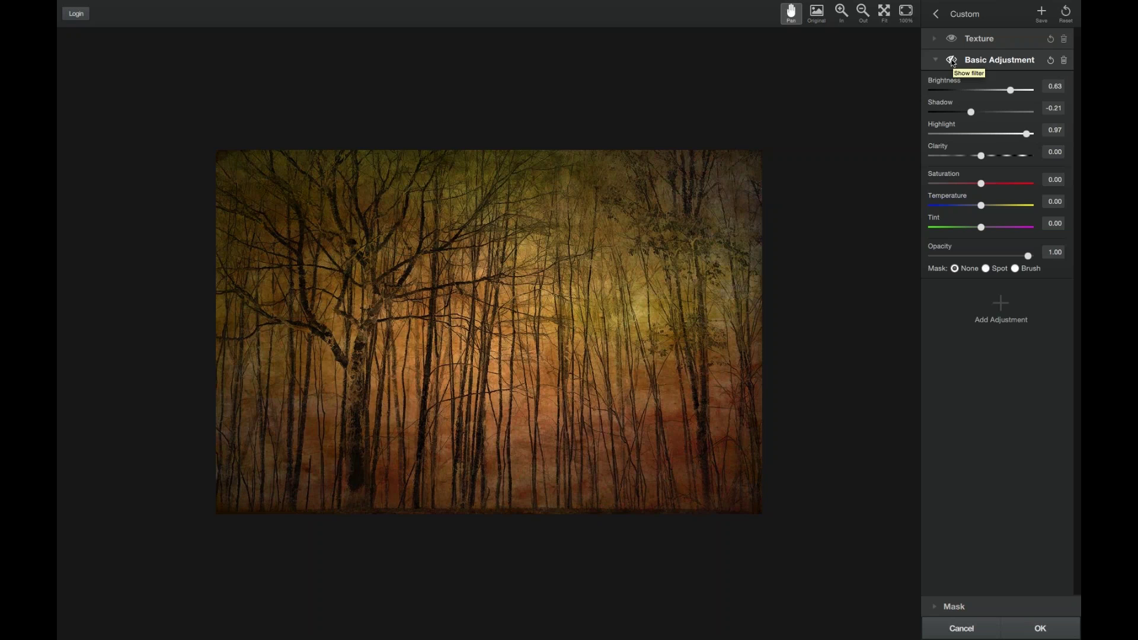
click(952, 60)
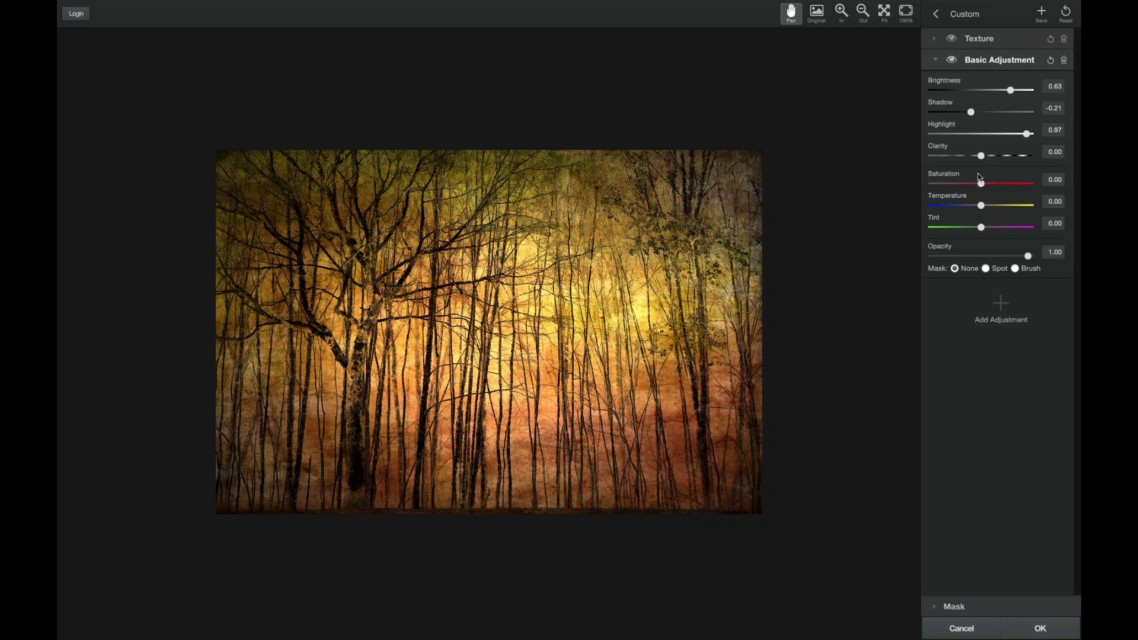
click(962, 629)
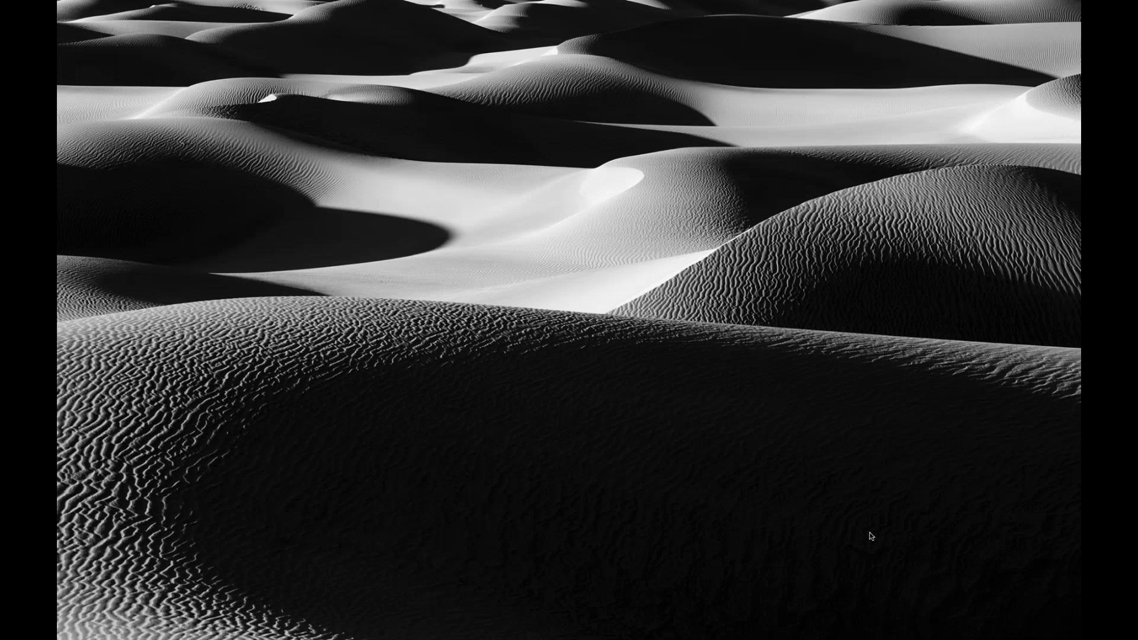
Open the foggy dead-trees photo from Lightroom in Topaz Texture Effects
right_click(363, 403)
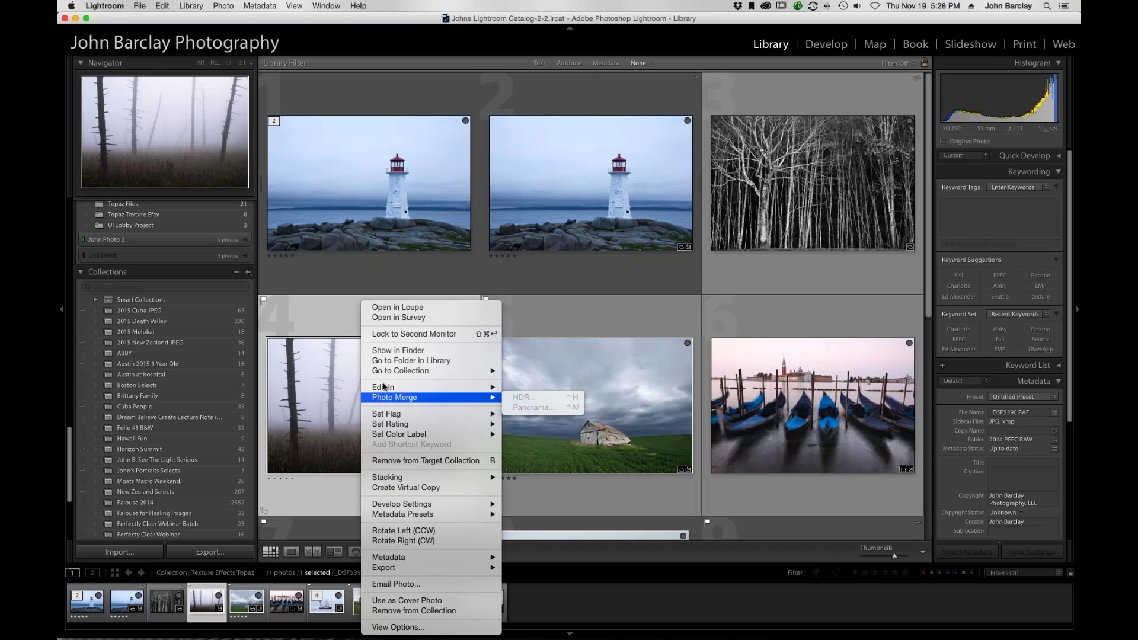
mouse_move(386, 388)
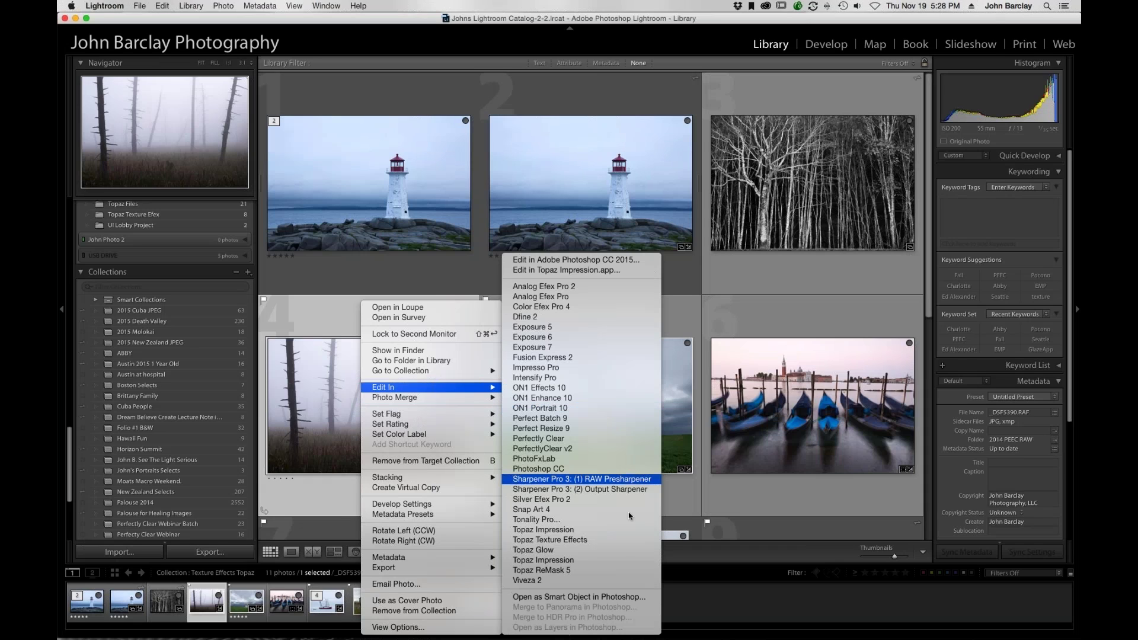
click(617, 540)
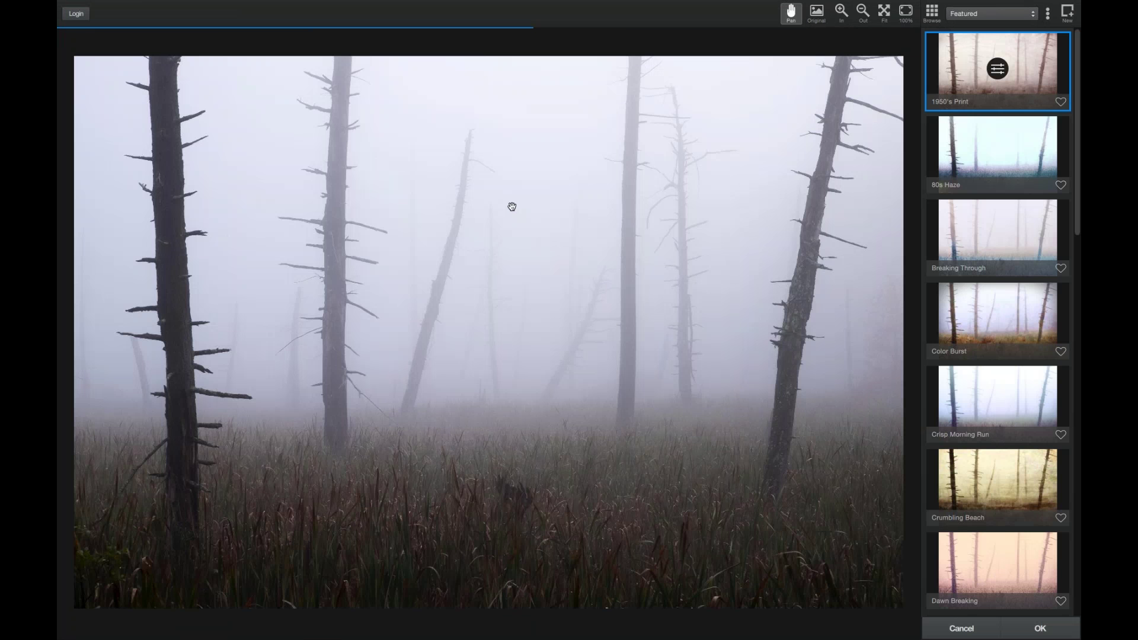
Apply the Distant Gaze preset from the Favorited effects to the foggy trees photo and open its adjustments
click(978, 53)
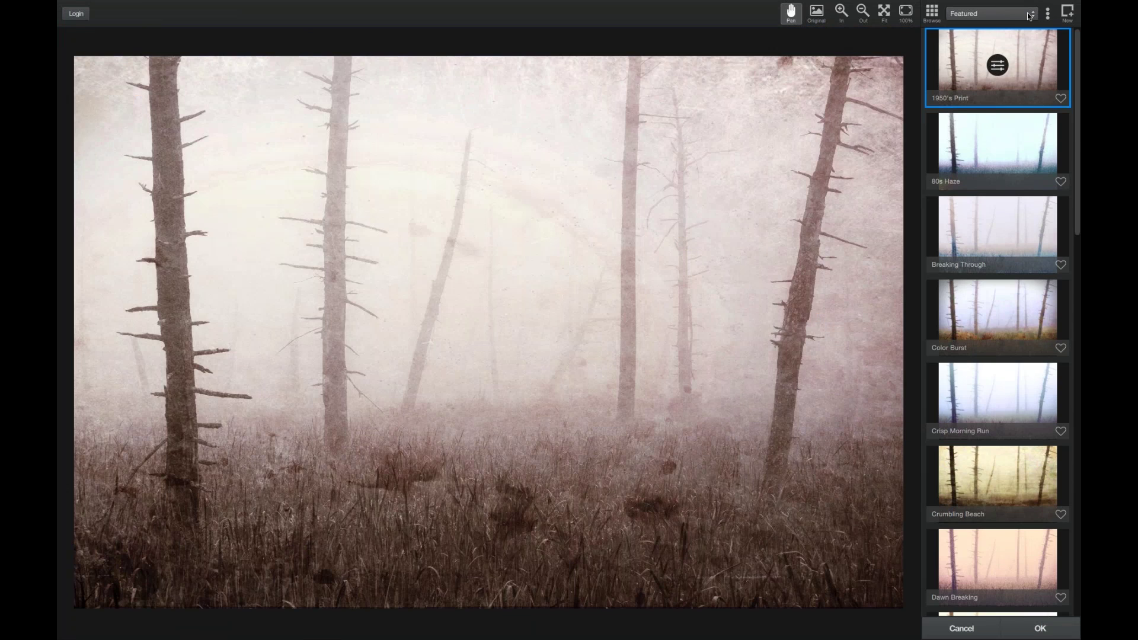
click(1029, 16)
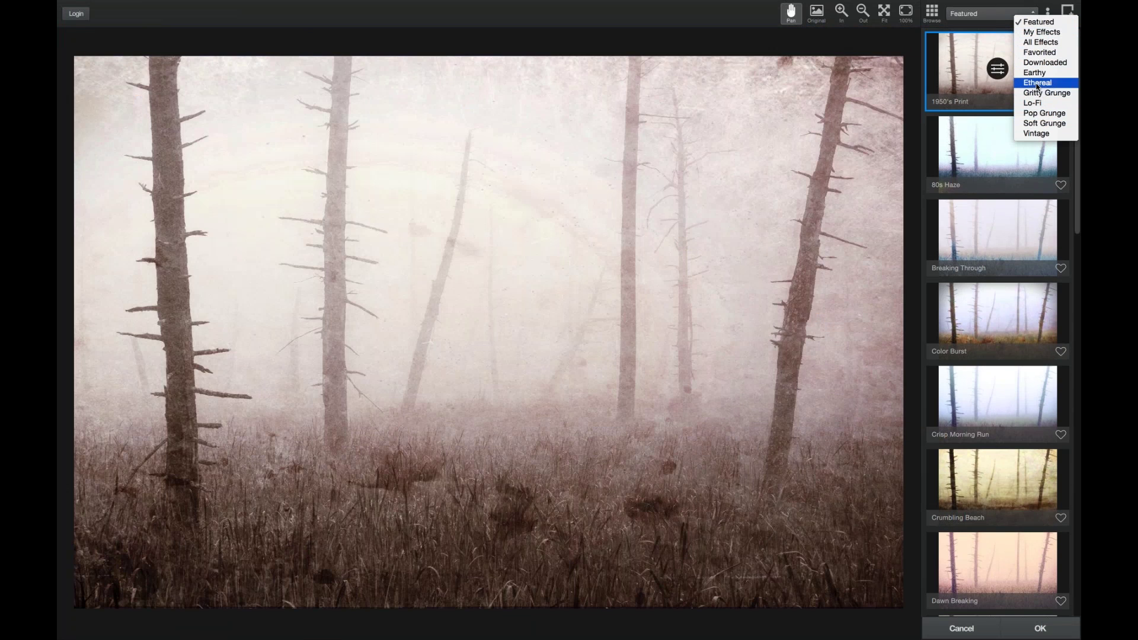
click(1039, 52)
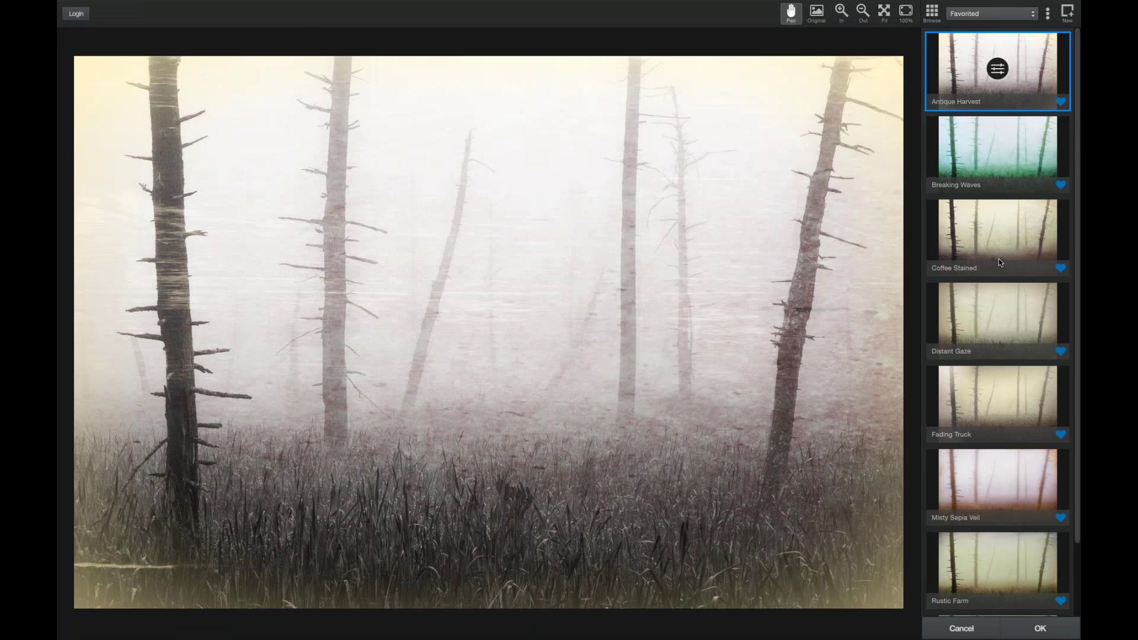
scroll(1000, 262, down, 1)
click(973, 297)
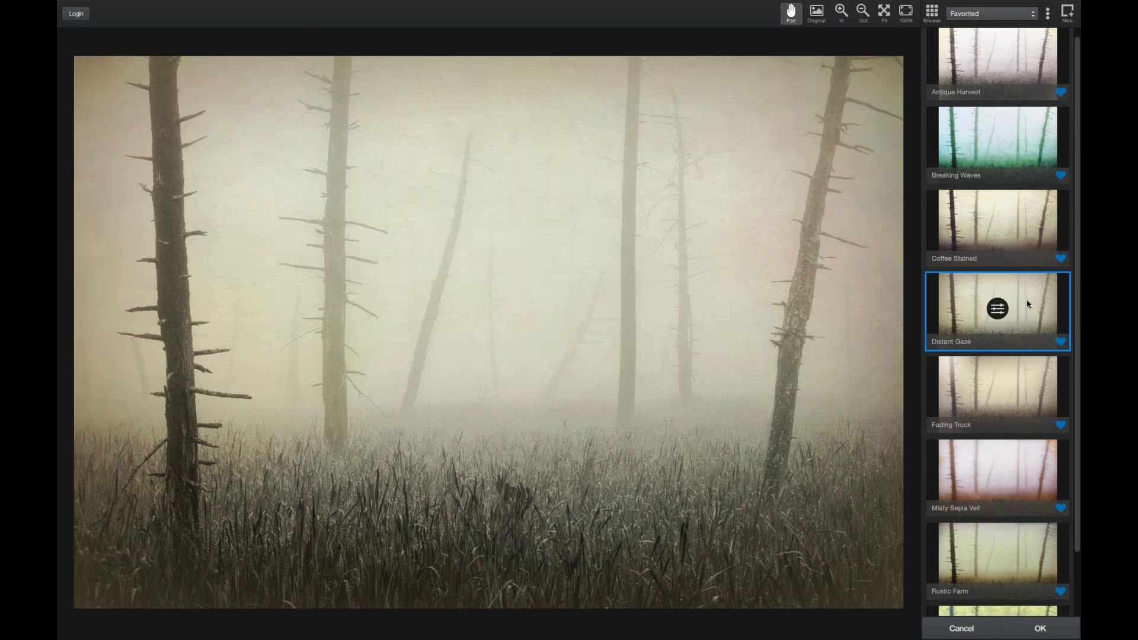
click(998, 309)
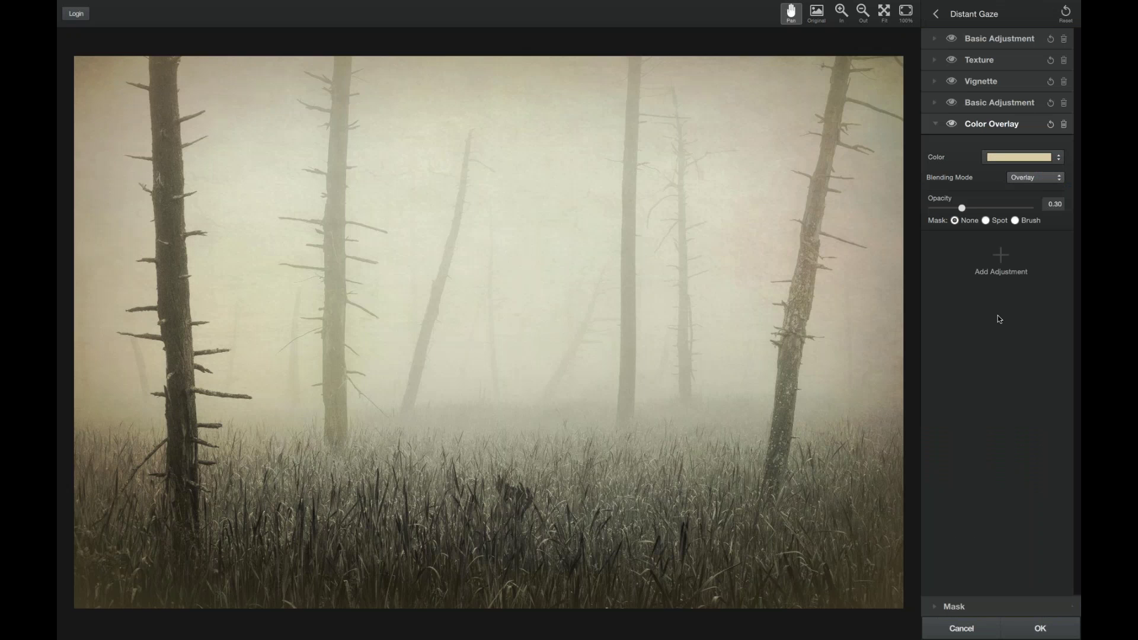
Examine what each Distant Gaze adjustment contributes by hiding all five and showing them again from the first Basic Adjustment to Color Overlay
click(951, 123)
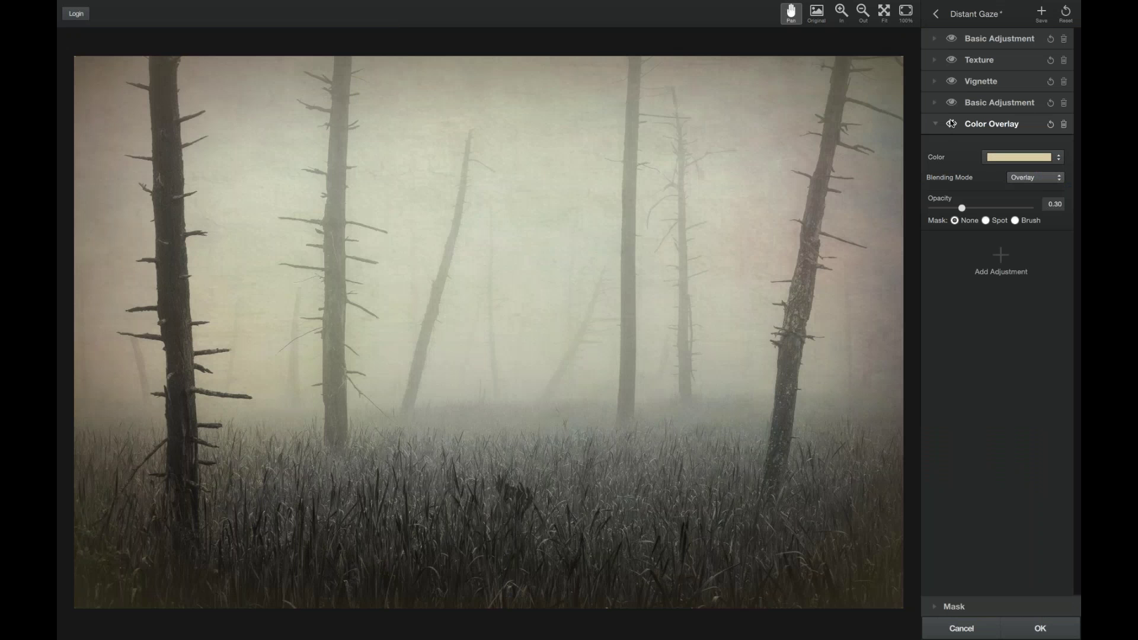
click(952, 102)
click(952, 81)
click(951, 60)
click(952, 38)
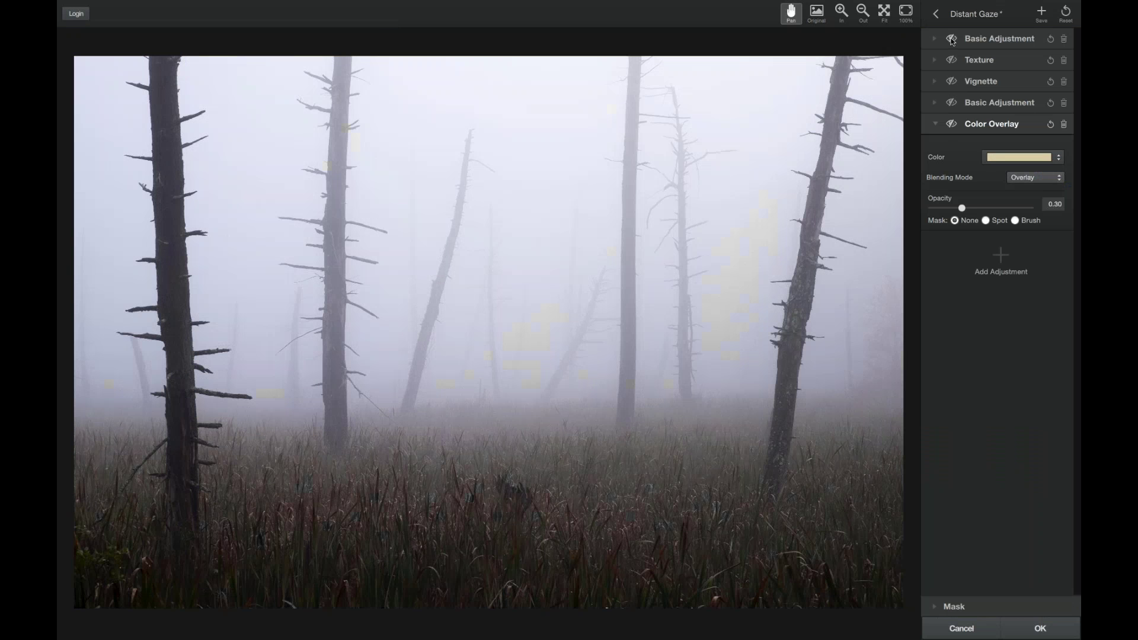
click(951, 39)
click(951, 60)
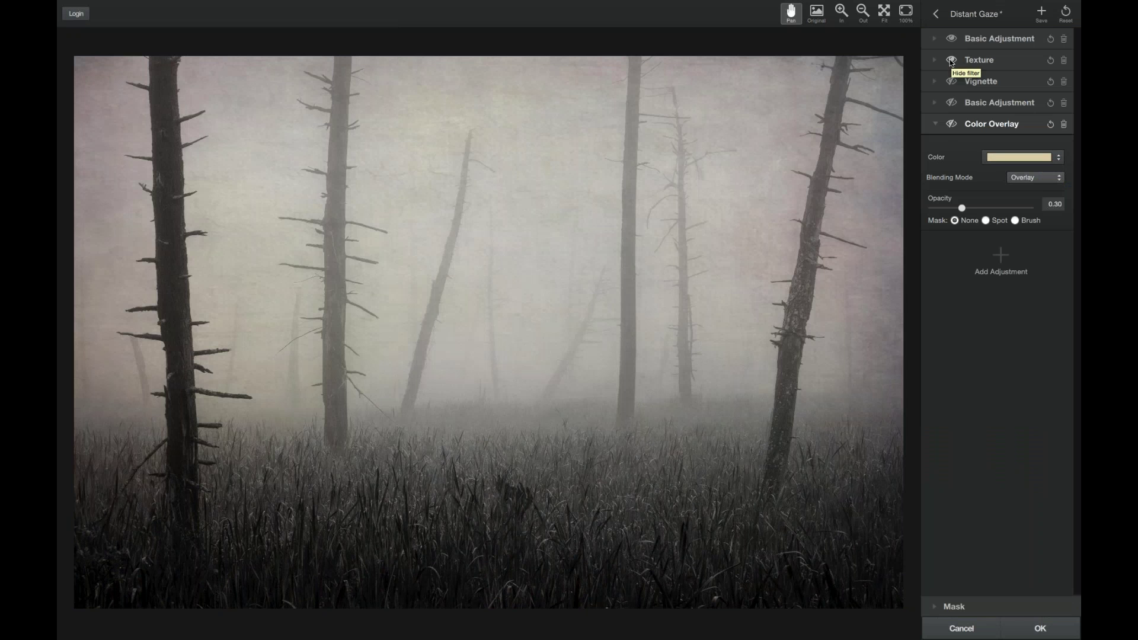
click(951, 103)
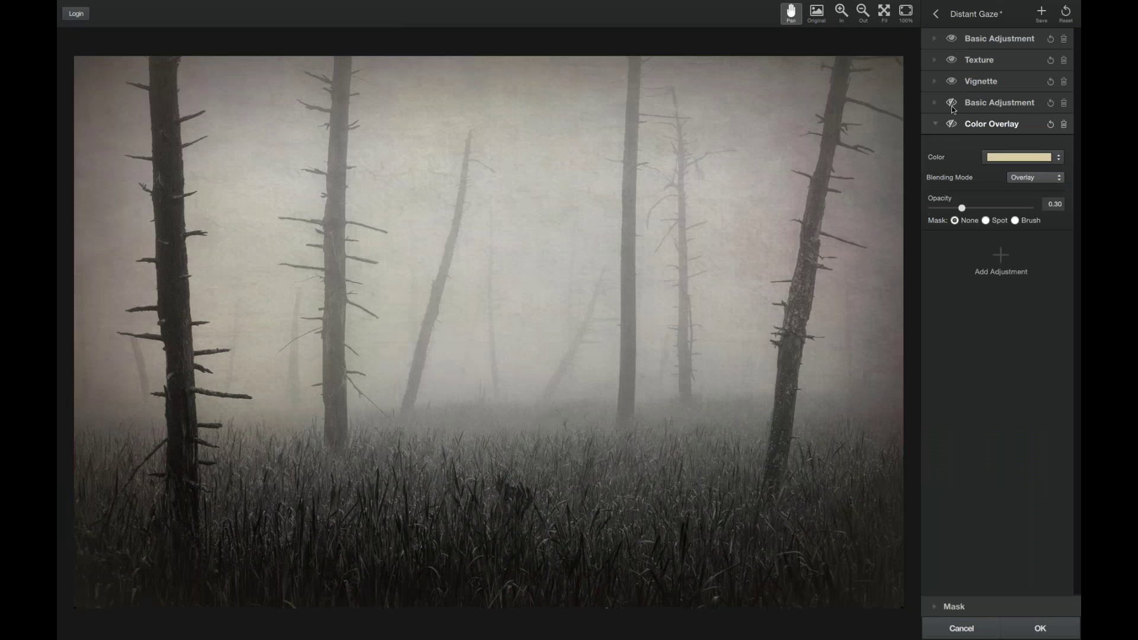
click(951, 124)
click(951, 124)
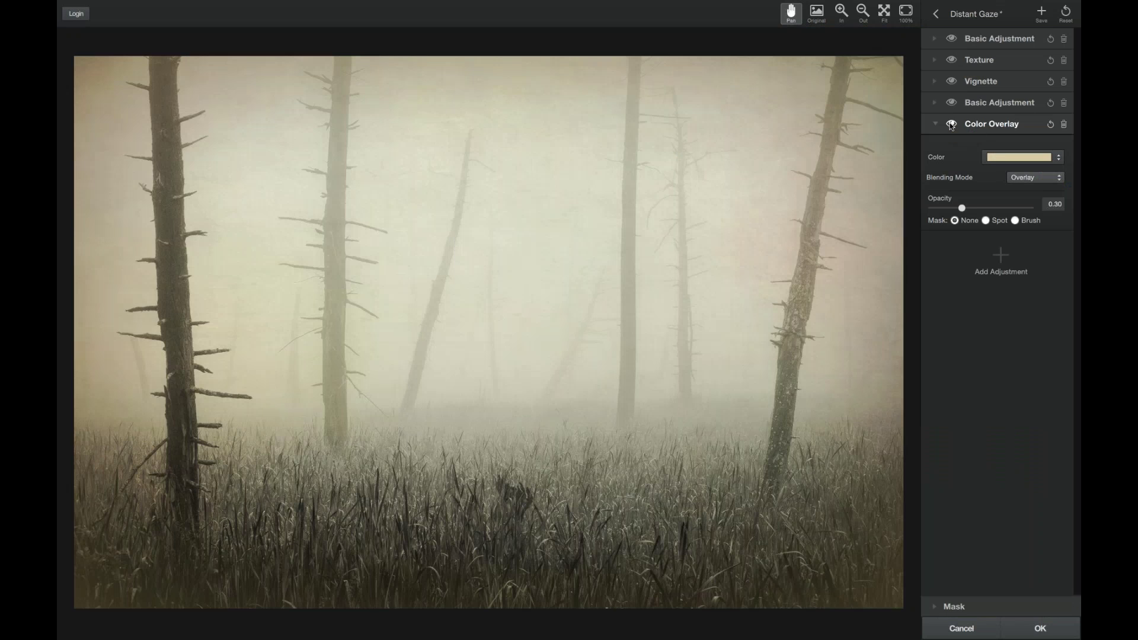
Add a Texture adjustment to the foggy trees photo using the brown vignetted texture with a light centre from Pareeerica Textures
click(999, 257)
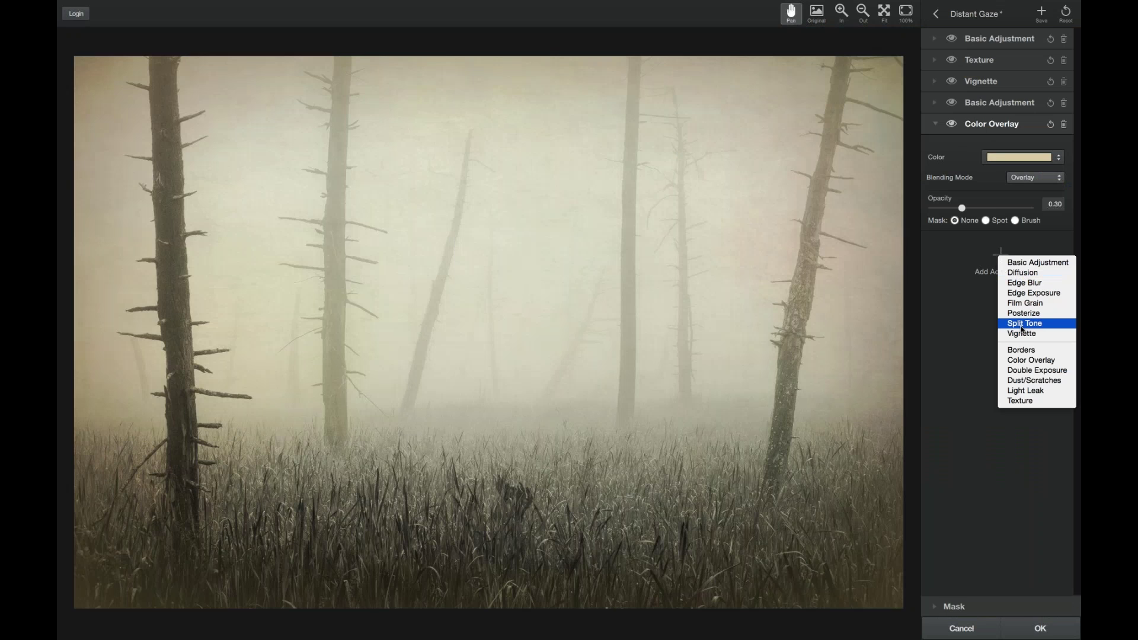
click(1022, 401)
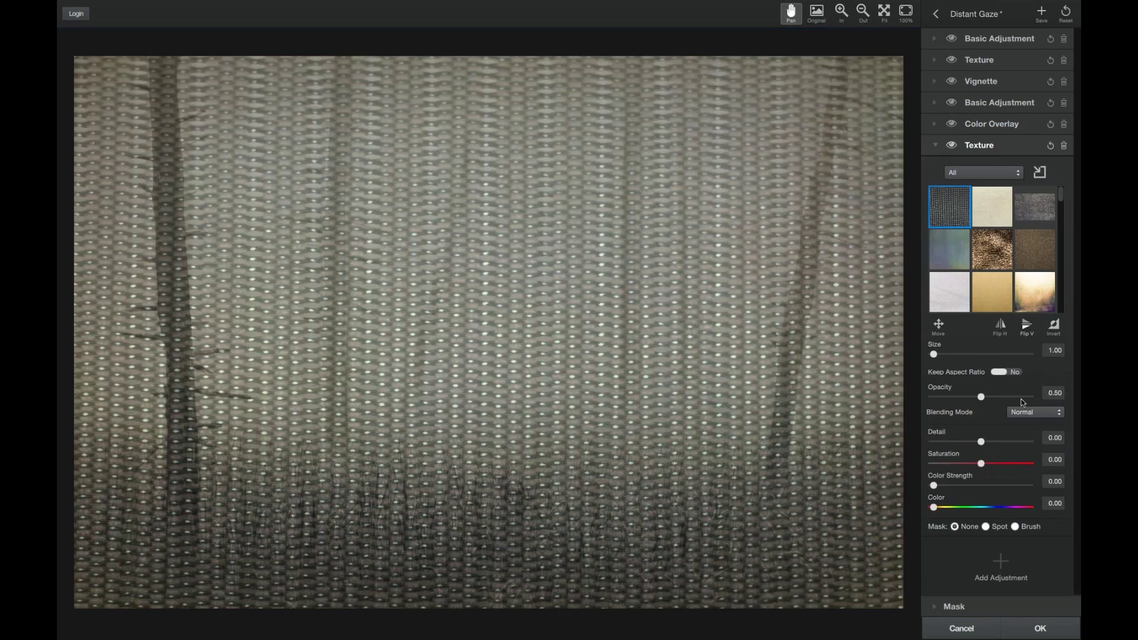
click(984, 173)
click(991, 268)
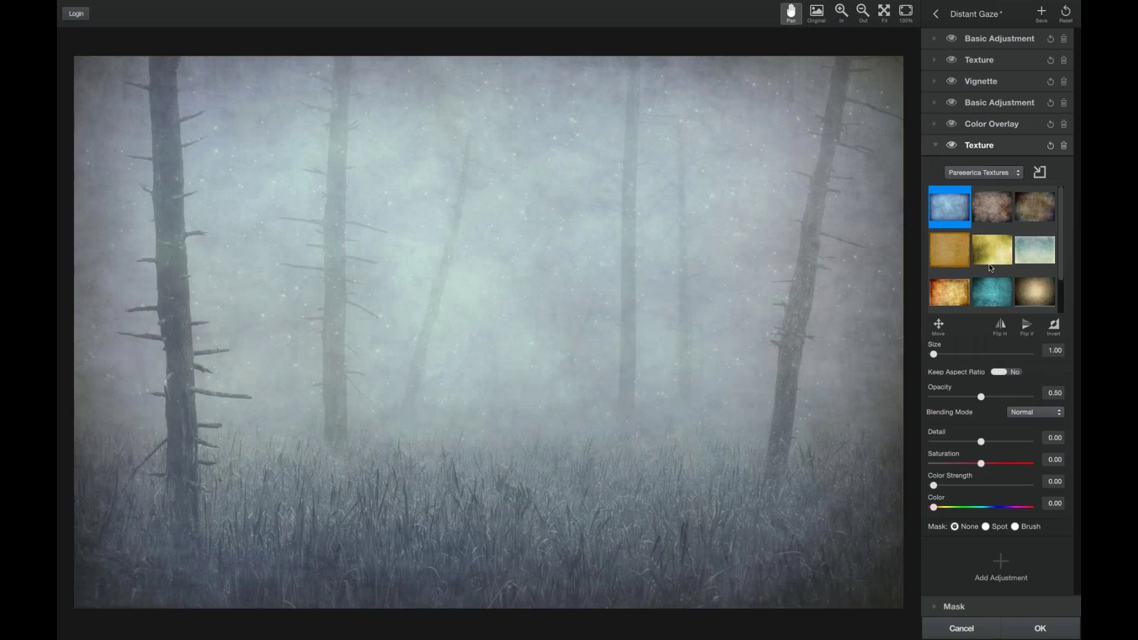
click(989, 262)
scroll(989, 262, down, 2)
click(948, 292)
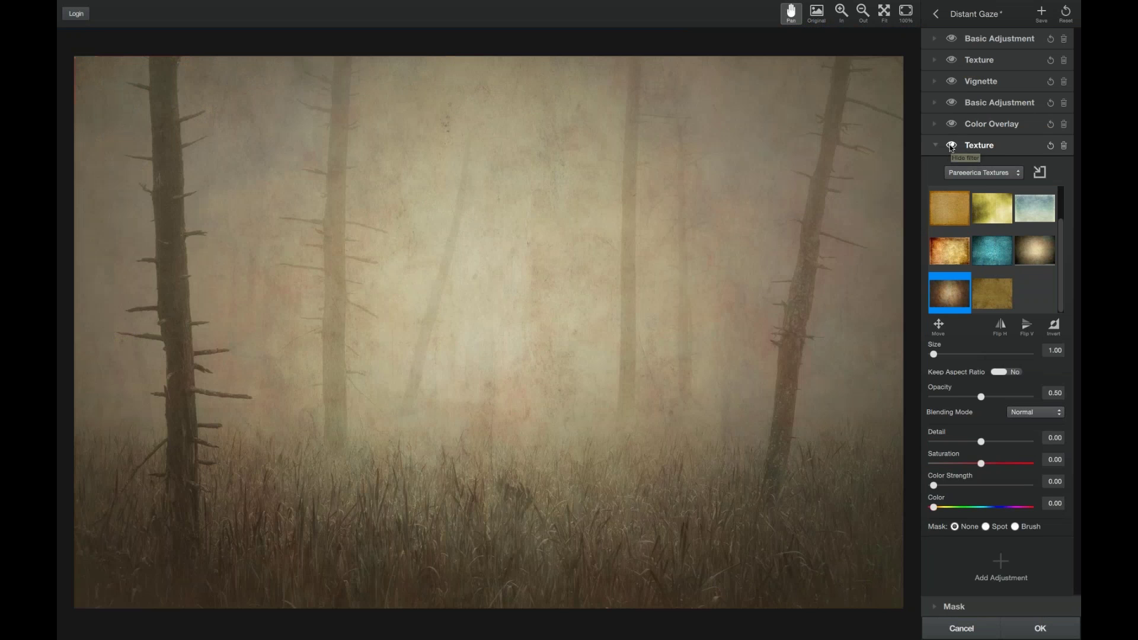
Compare the foggy trees photo with and without the added brown texture
click(951, 145)
click(951, 145)
click(951, 146)
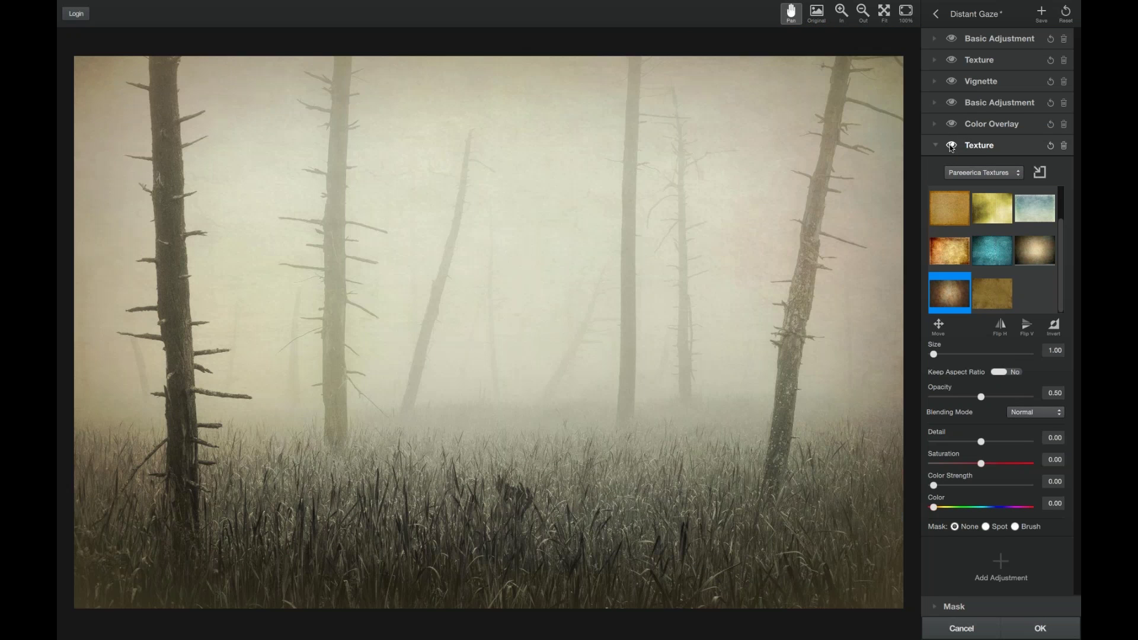
click(951, 146)
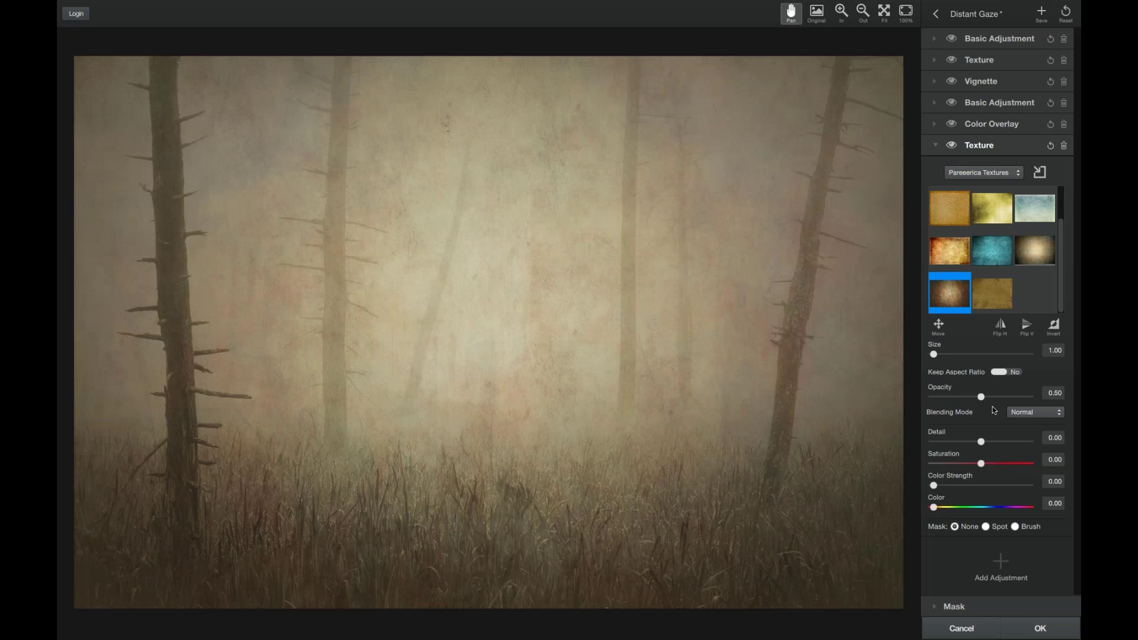
Blend the brown texture in Multiply mode and set its opacity to about 0.89
drag(994, 396, 1024, 396)
click(1026, 396)
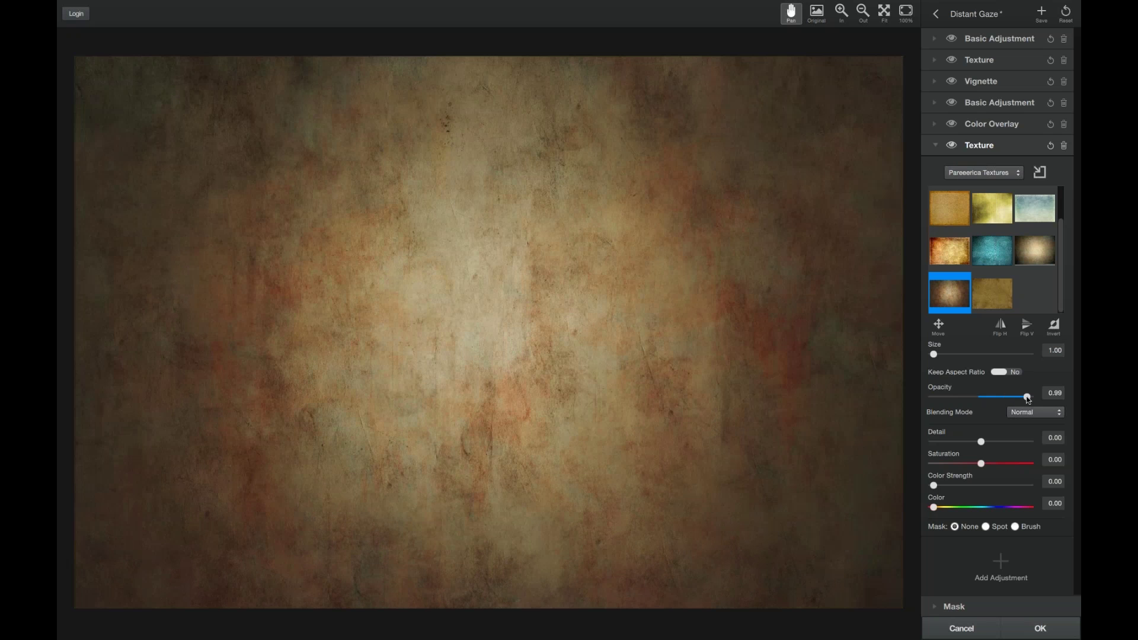
drag(1027, 396, 990, 396)
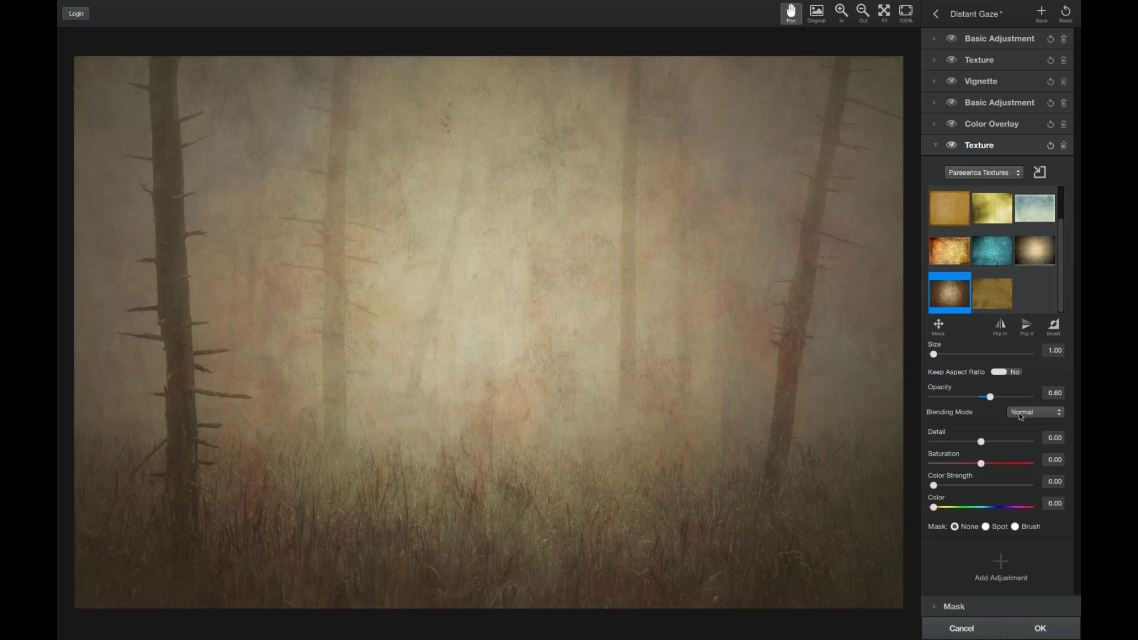
click(1019, 413)
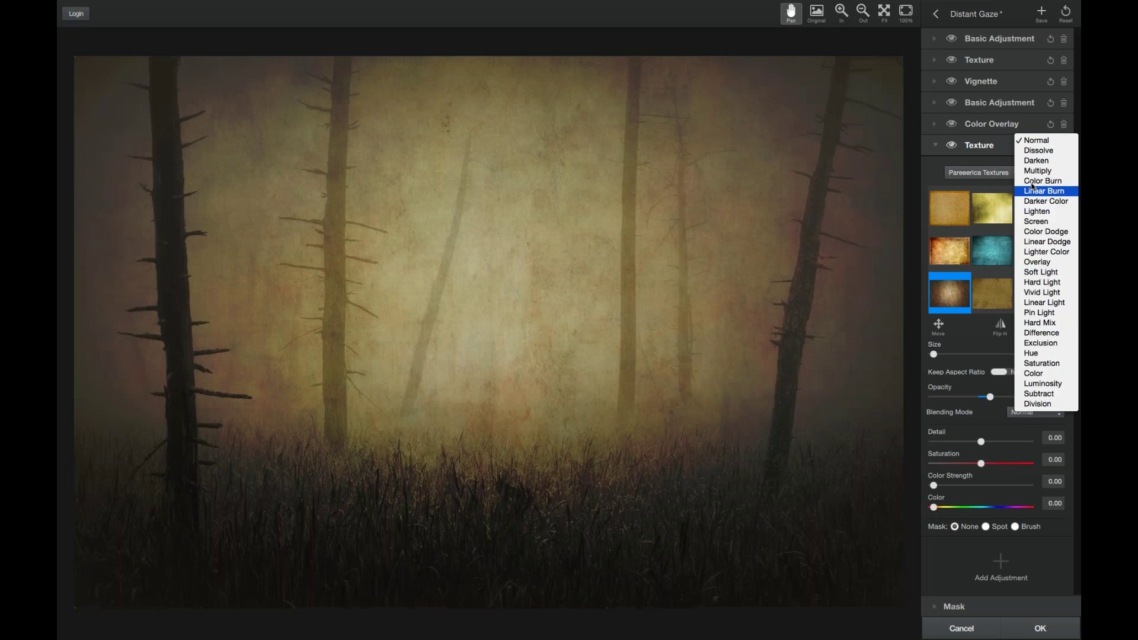
click(1031, 171)
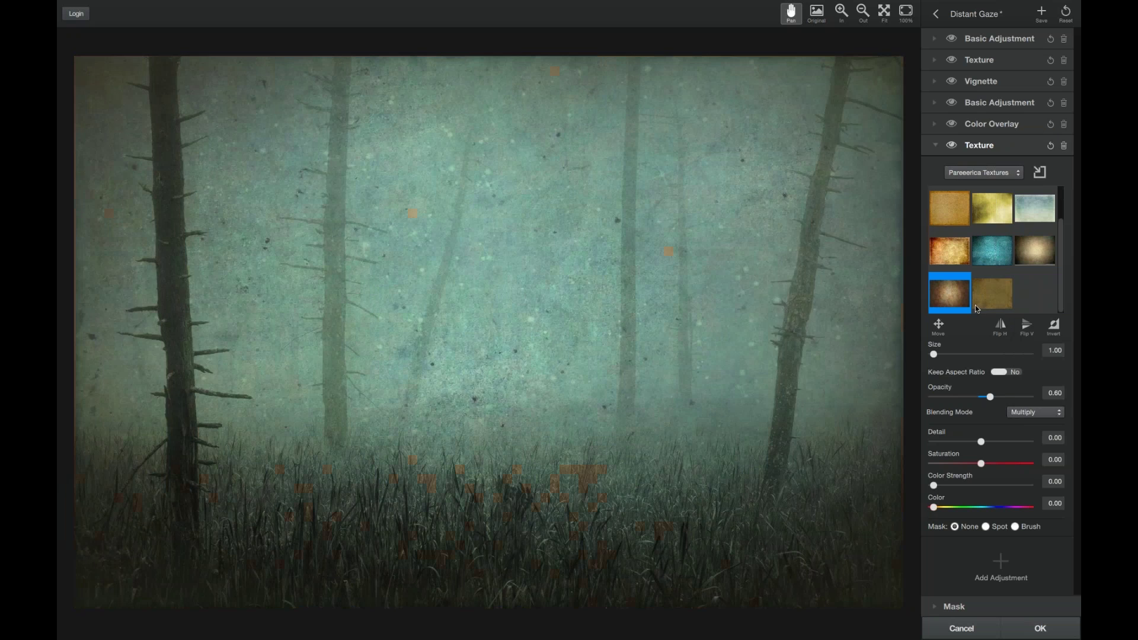
click(1004, 397)
drag(1015, 399, 1019, 399)
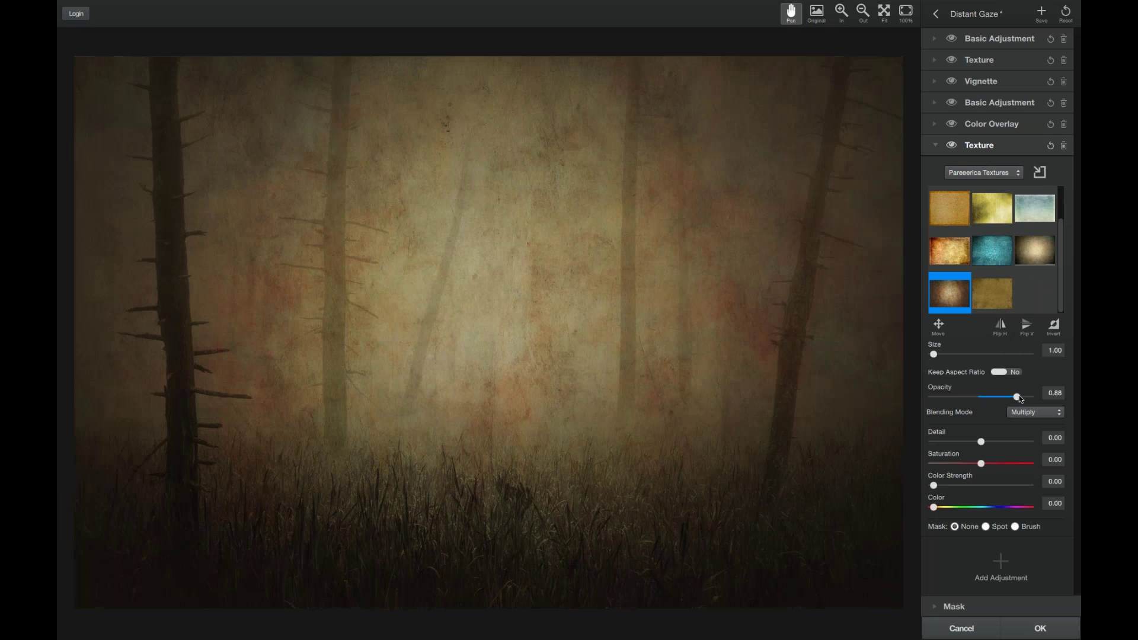
drag(1017, 400, 1018, 399)
Add a second Vignette adjustment with a strength of 0.20
click(1001, 569)
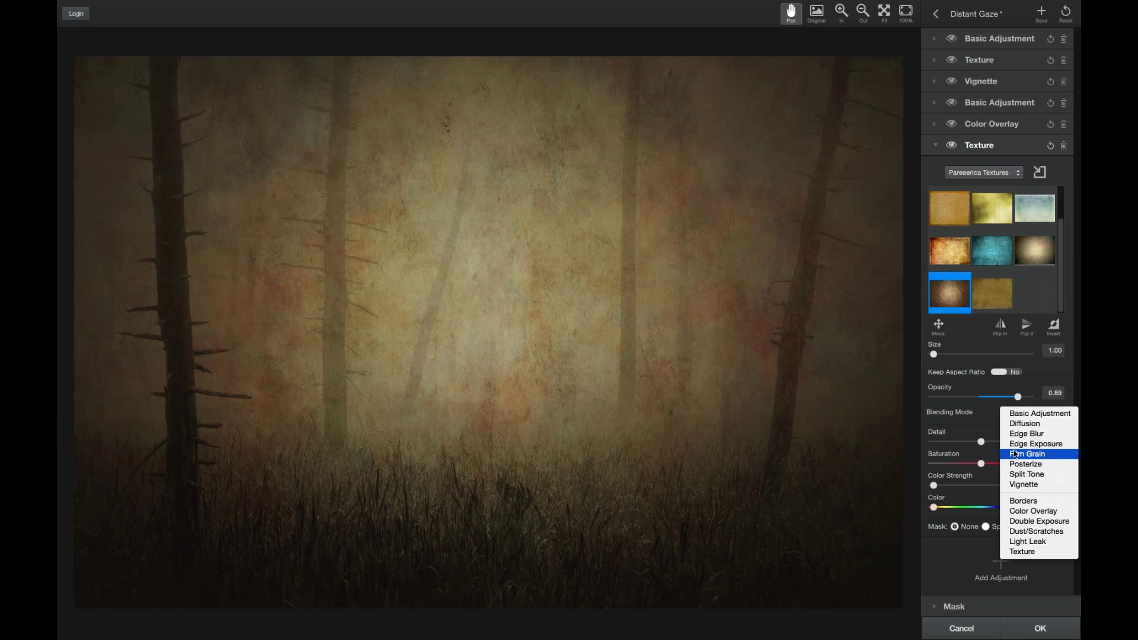
click(1021, 484)
mouse_move(933, 197)
mouse_down()
mouse_move(981, 199)
mouse_move(954, 198)
mouse_up()
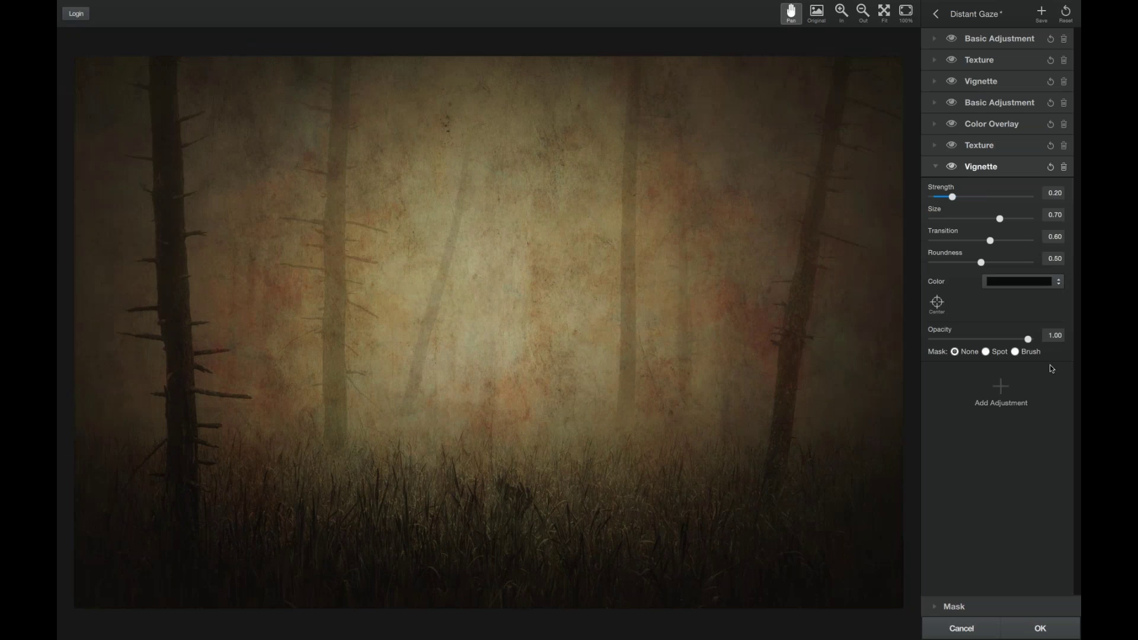
Add a Light Leak adjustment with sun rays shining from the photo's upper-left corner
click(1001, 385)
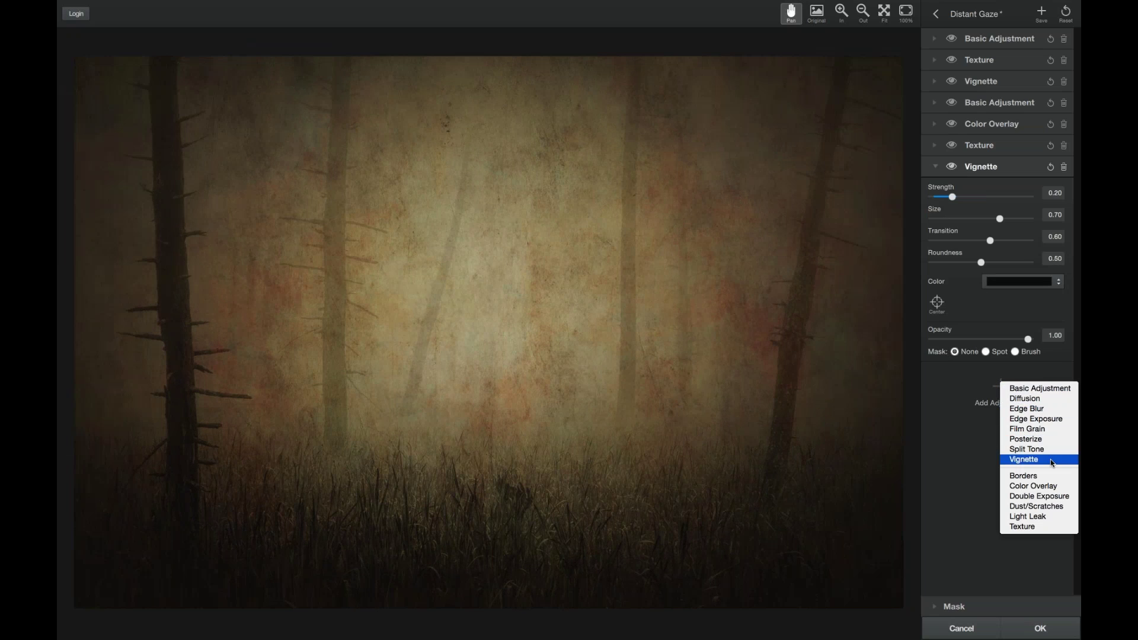
click(1030, 517)
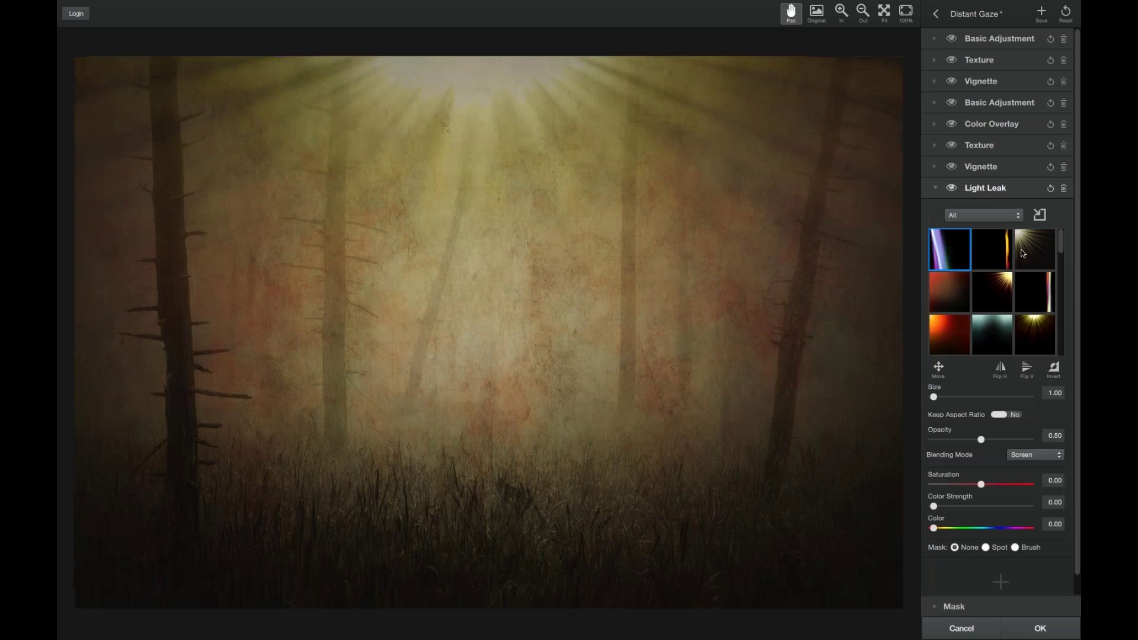
click(1024, 251)
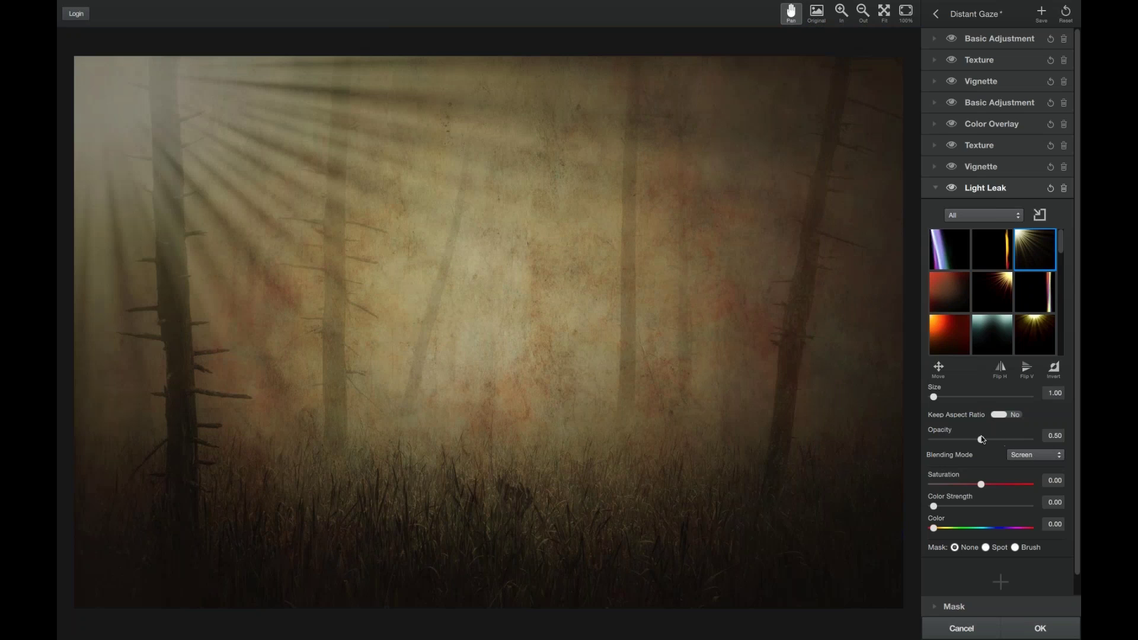
Try different saturations for the light leak, settling at 0.01, and enlarge its size to about 1.19
click(982, 484)
drag(956, 488, 958, 491)
drag(977, 486, 932, 487)
drag(952, 485, 984, 487)
mouse_move(935, 398)
mouse_down()
mouse_move(988, 394)
mouse_move(937, 394)
mouse_move(986, 394)
mouse_move(952, 396)
mouse_up()
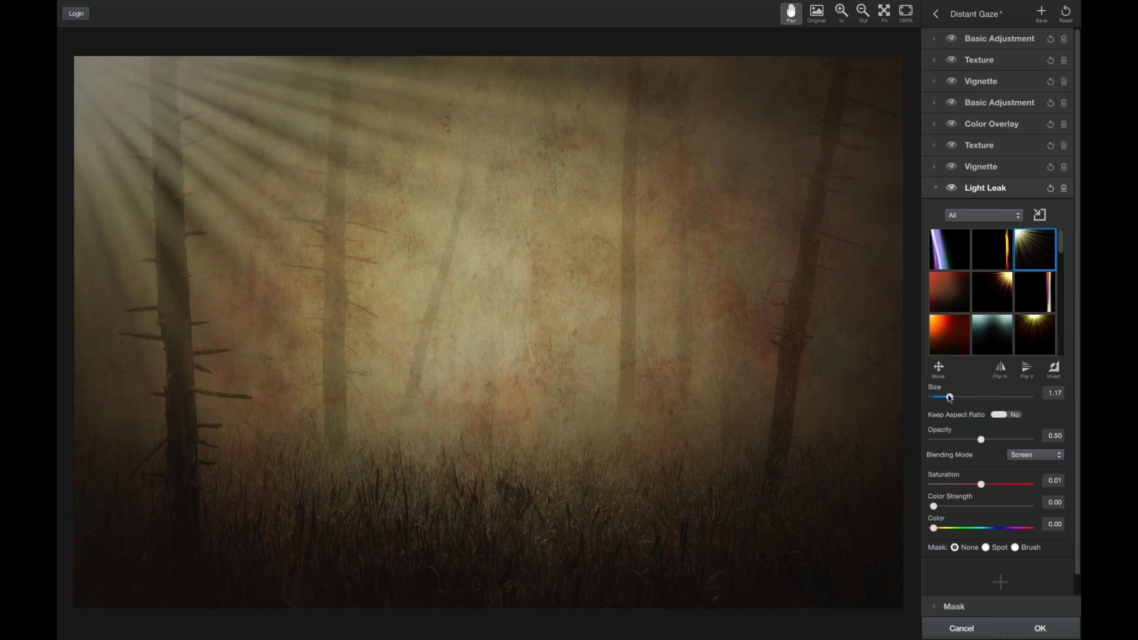
Try the light leak flipped horizontally and vertically, returning it to its original orientation
click(996, 370)
click(998, 369)
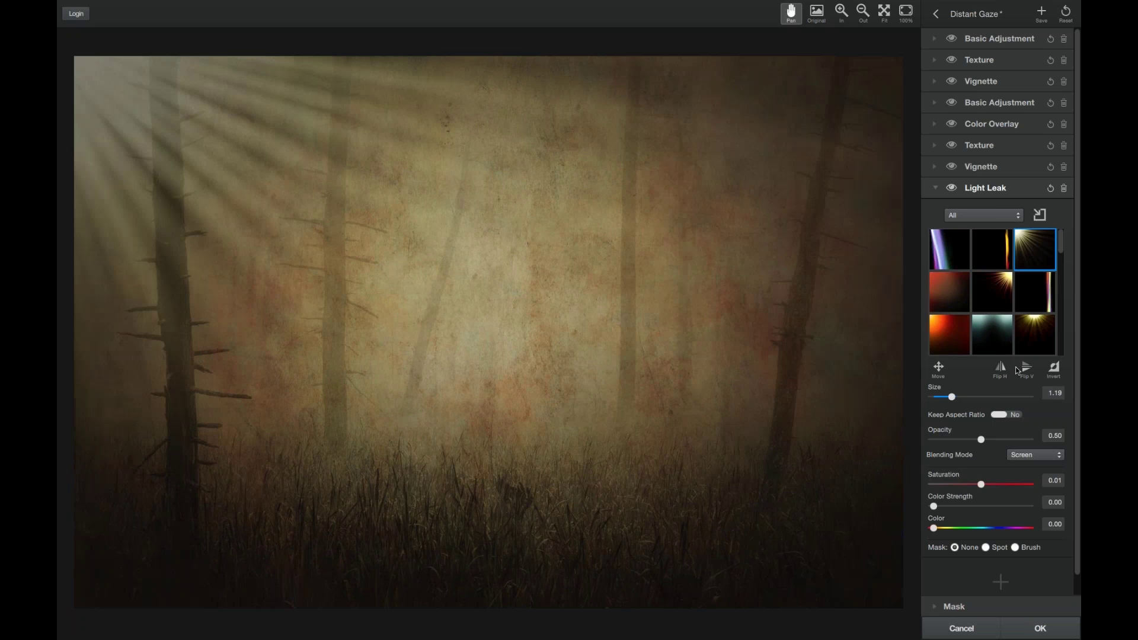
click(1026, 370)
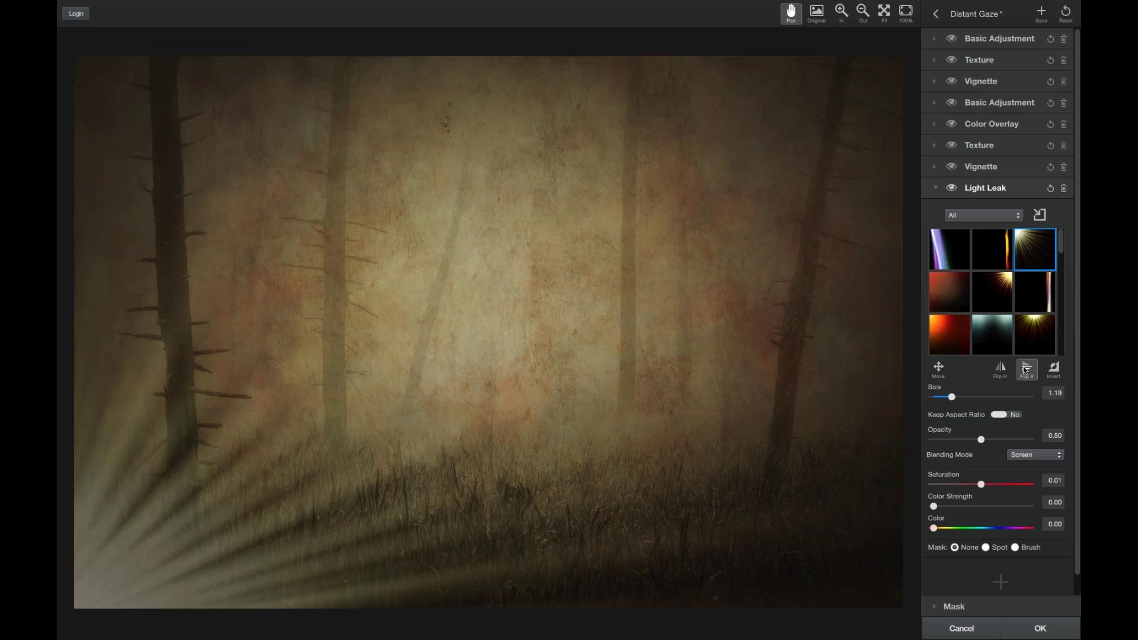
click(1026, 370)
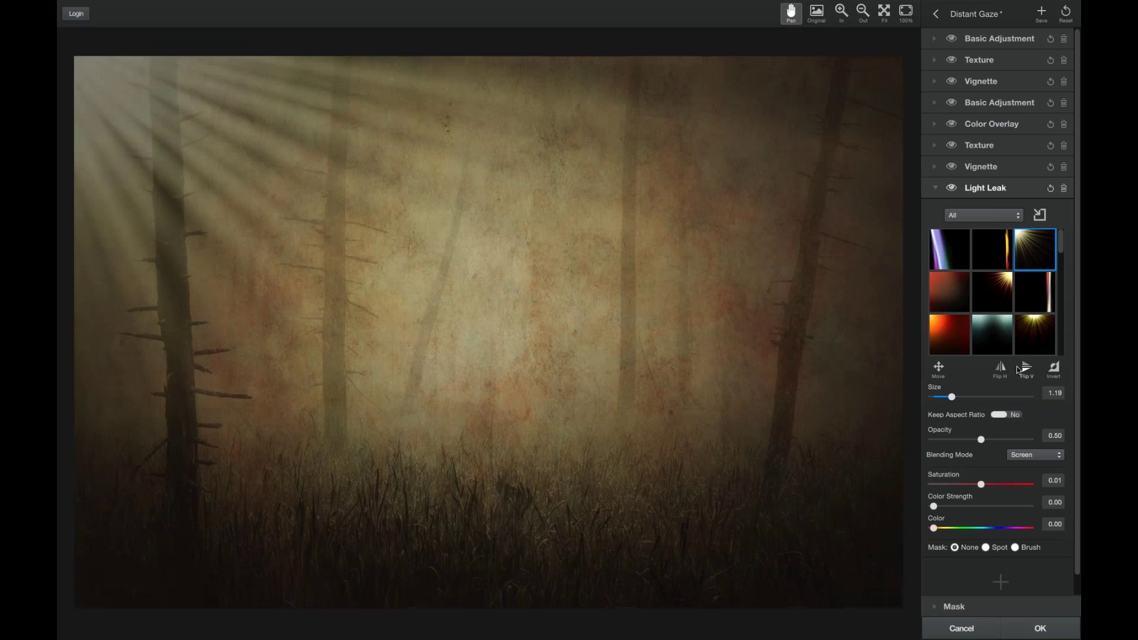
Set the light leak's opacity to 0.62 and flip it horizontally
mouse_move(982, 440)
mouse_down()
mouse_move(1018, 444)
mouse_move(968, 443)
mouse_move(995, 443)
mouse_up()
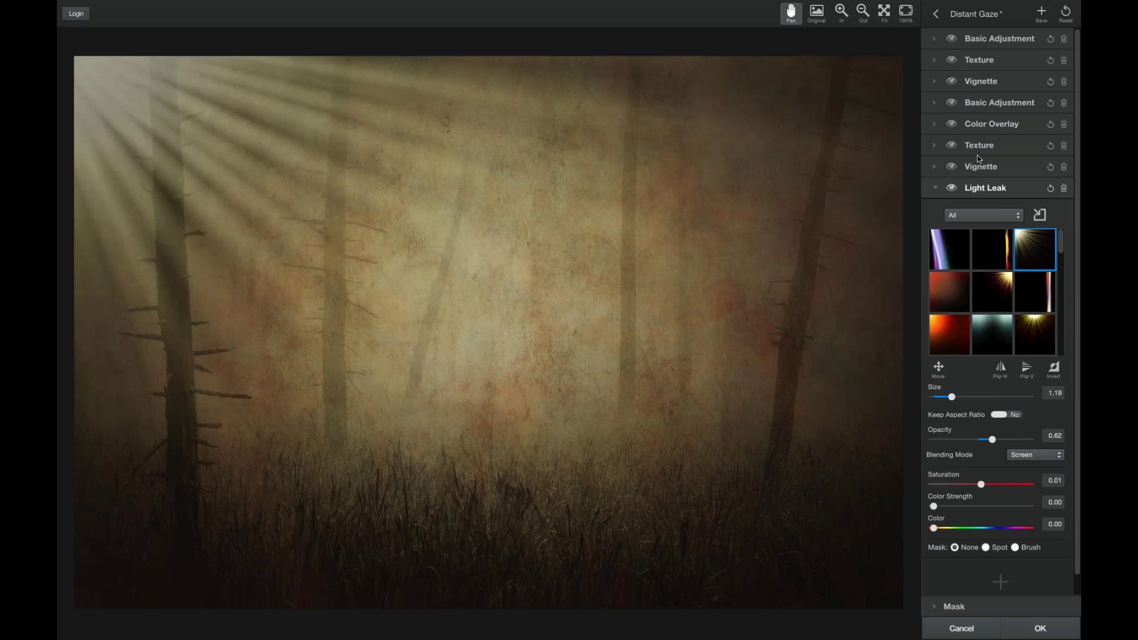
click(1001, 369)
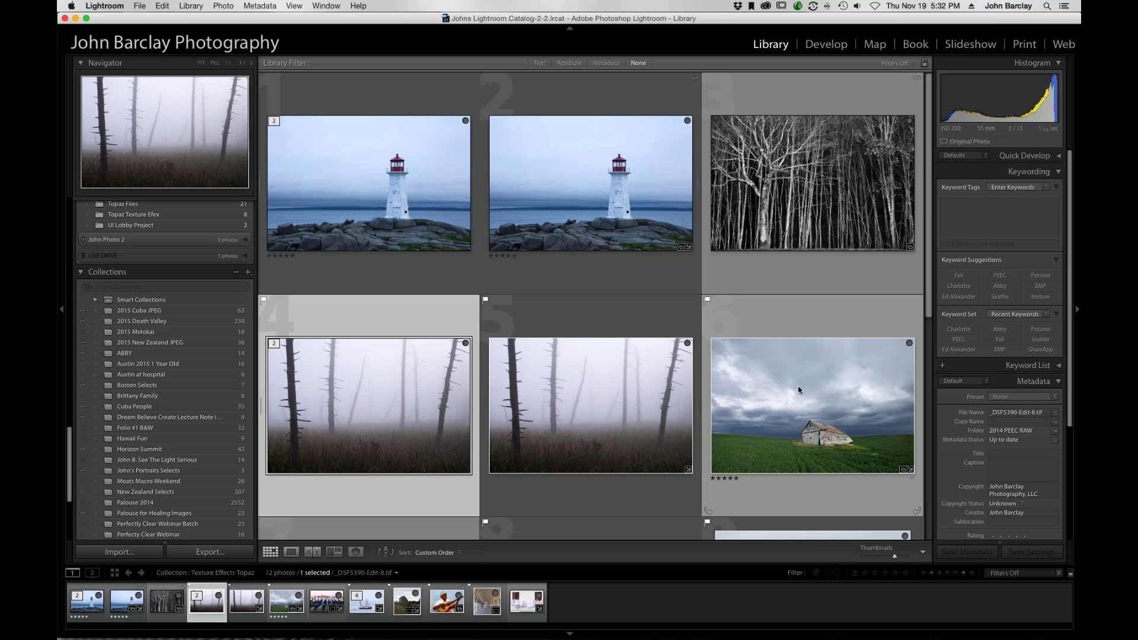
Open the stormy-sky barn photo from Lightroom in Topaz Texture Effects
click(799, 390)
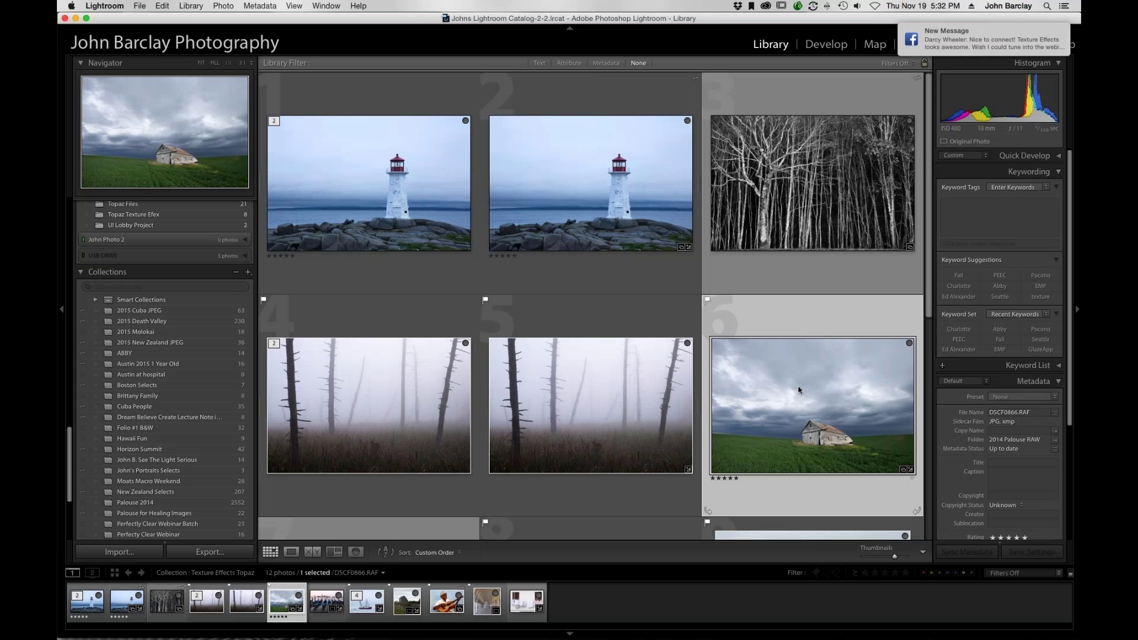
right_click(800, 391)
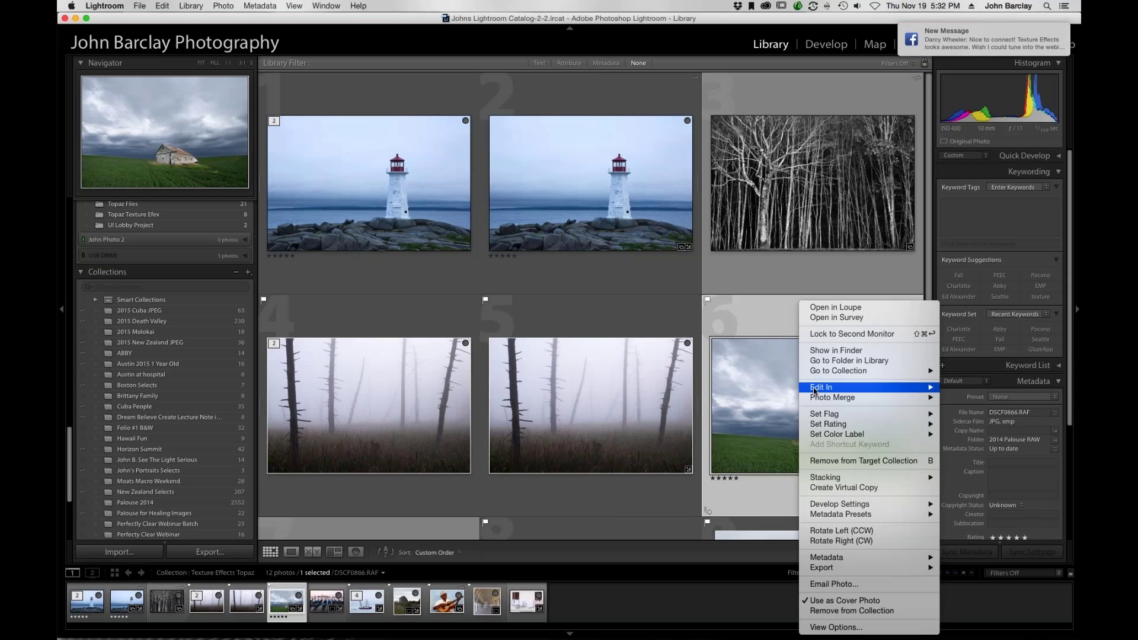
mouse_move(838, 388)
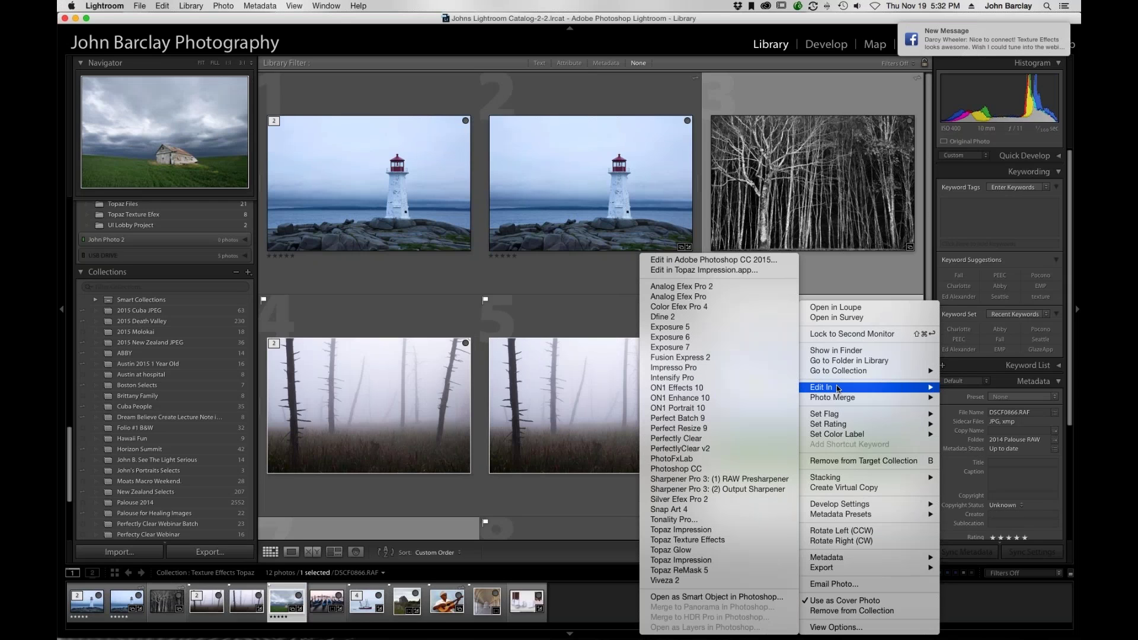
click(707, 541)
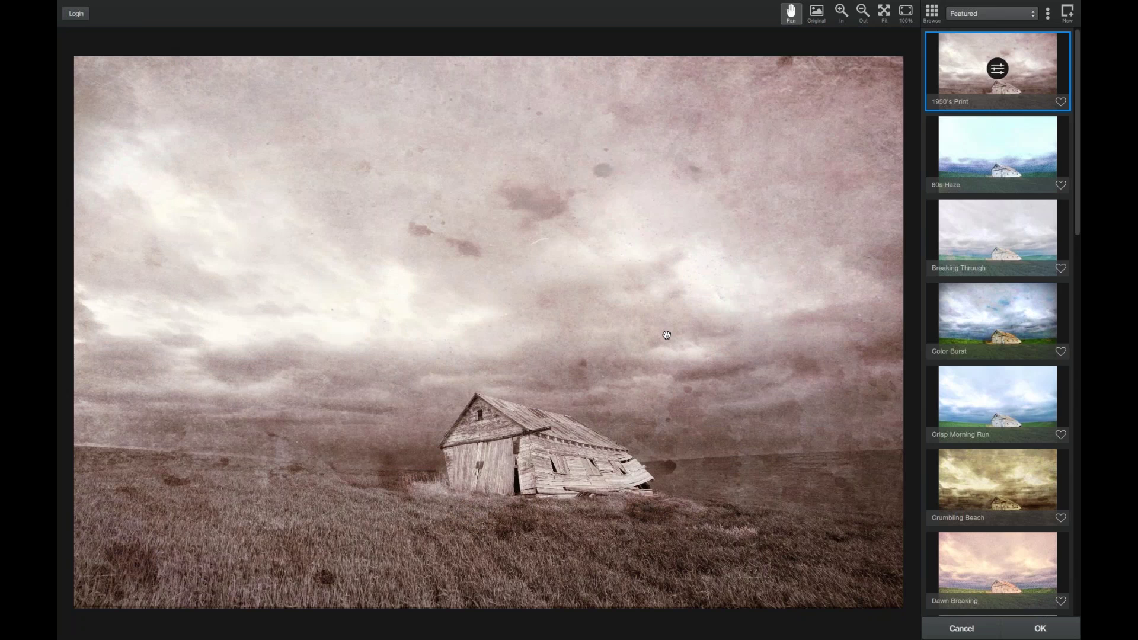
Apply the Misty Sepia Veil preset from the Favorited effects to the barn photo and open its adjustments
click(1005, 17)
click(1024, 51)
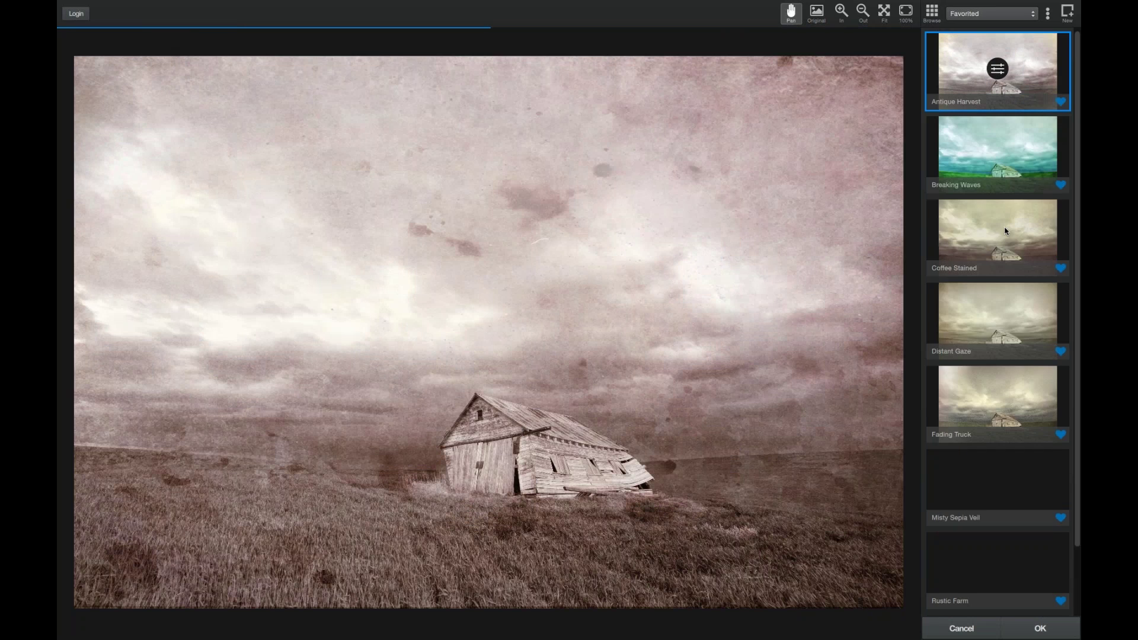
scroll(1008, 226, down, 1)
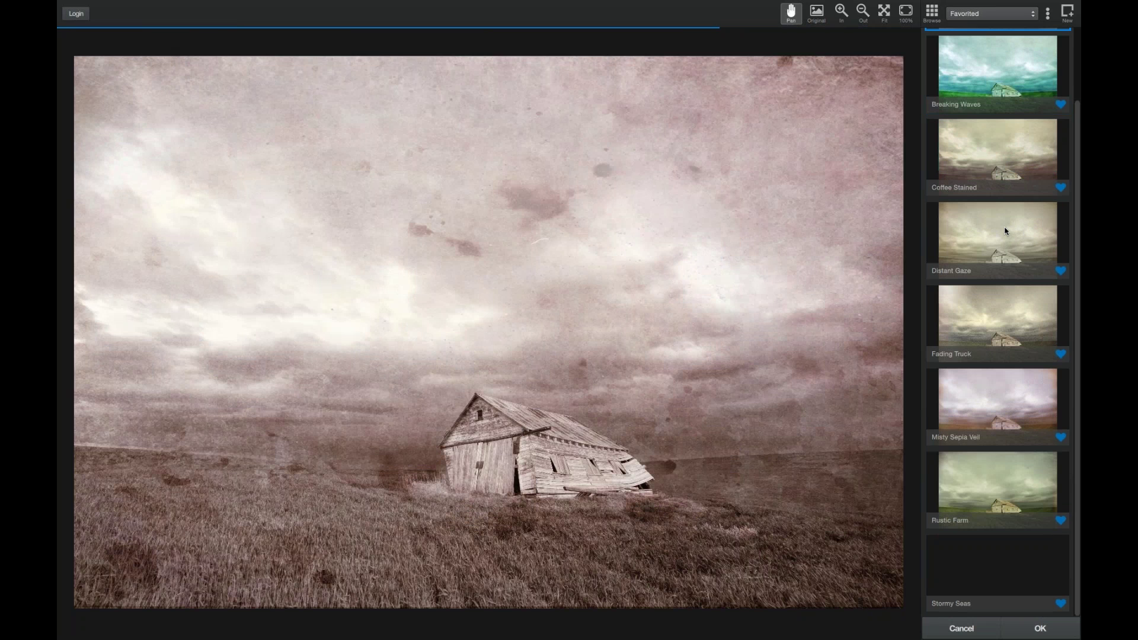
click(970, 404)
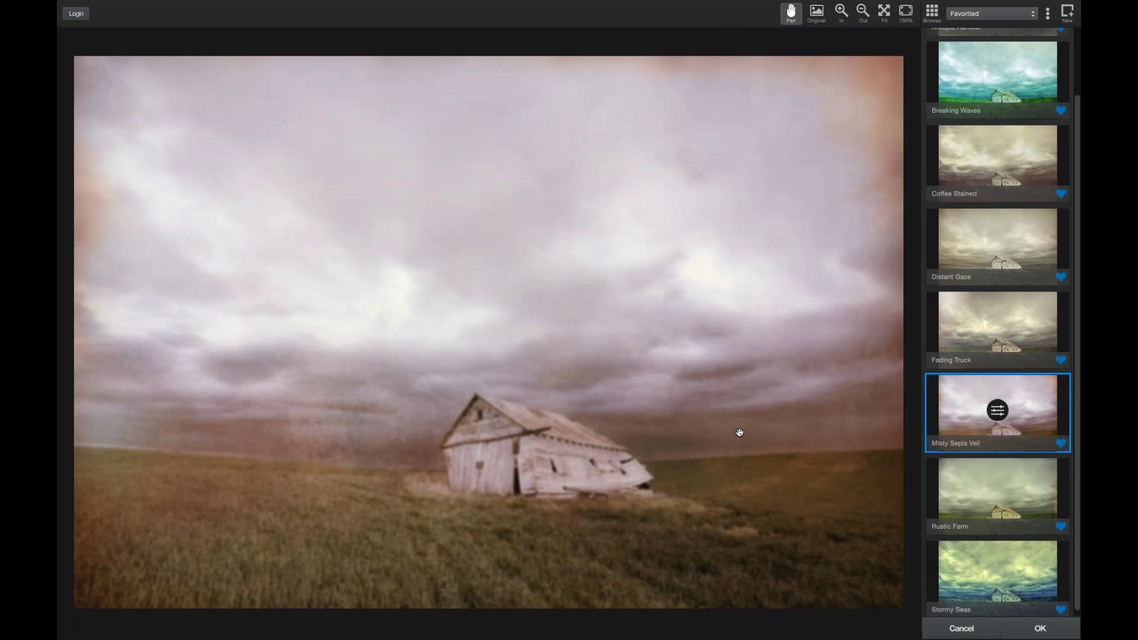
click(993, 410)
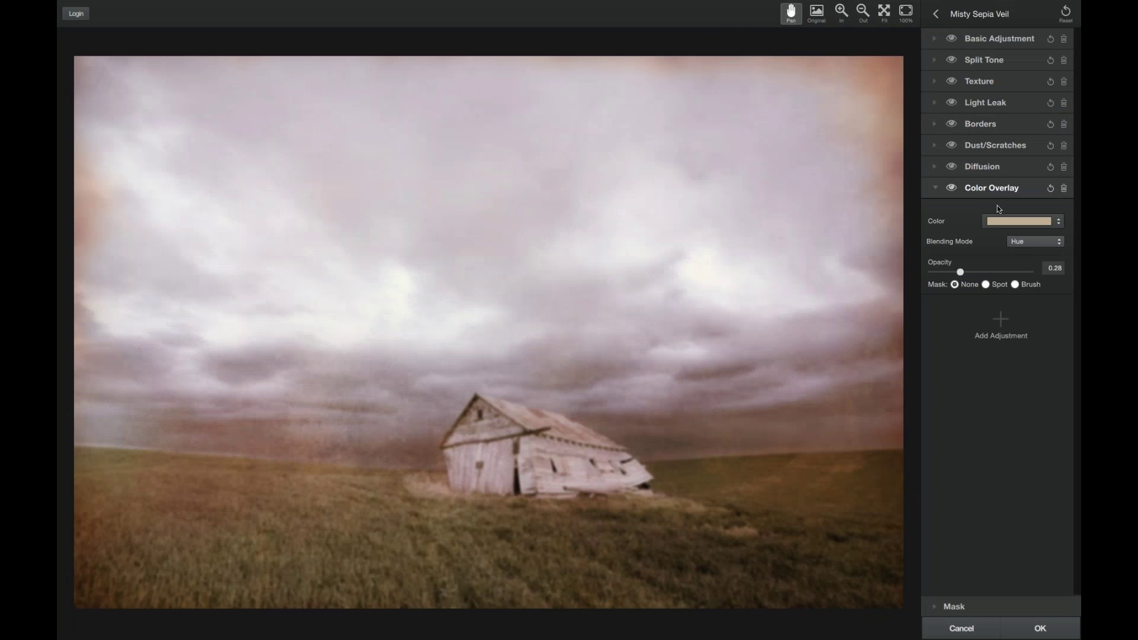
Give the Diffusion adjustment a spot mask centred on the barn, flattened into an ellipse and tilted to follow the building
click(935, 166)
click(986, 283)
drag(492, 360, 532, 431)
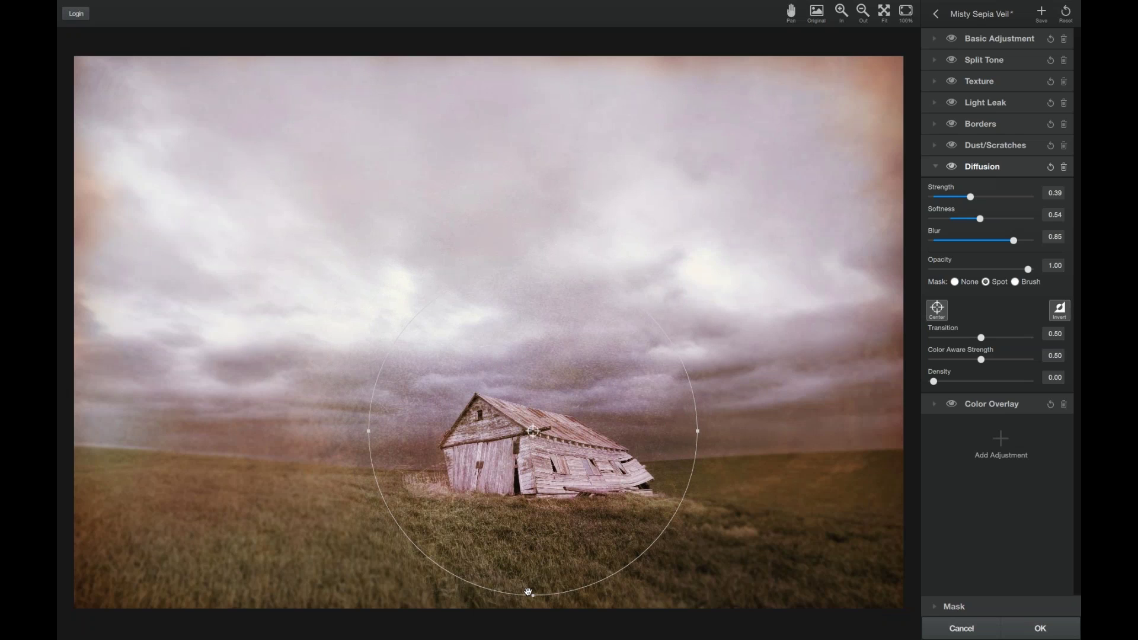
drag(528, 592, 518, 531)
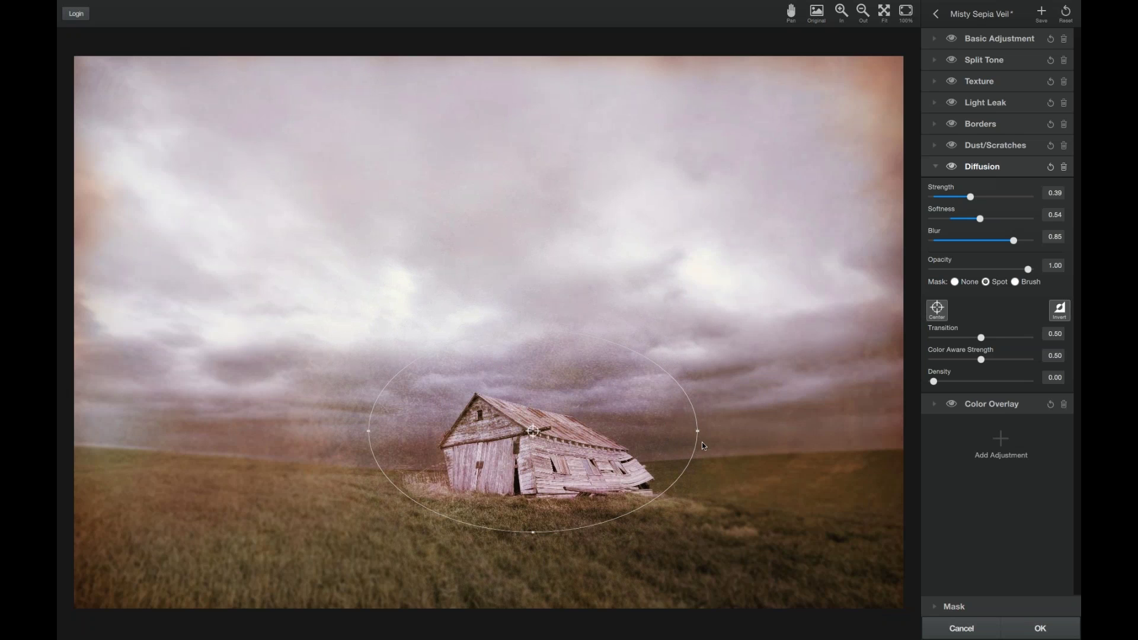
mouse_move(697, 430)
mouse_down()
mouse_move(658, 431)
mouse_move(657, 456)
mouse_move(667, 431)
mouse_move(681, 431)
mouse_move(695, 452)
mouse_up()
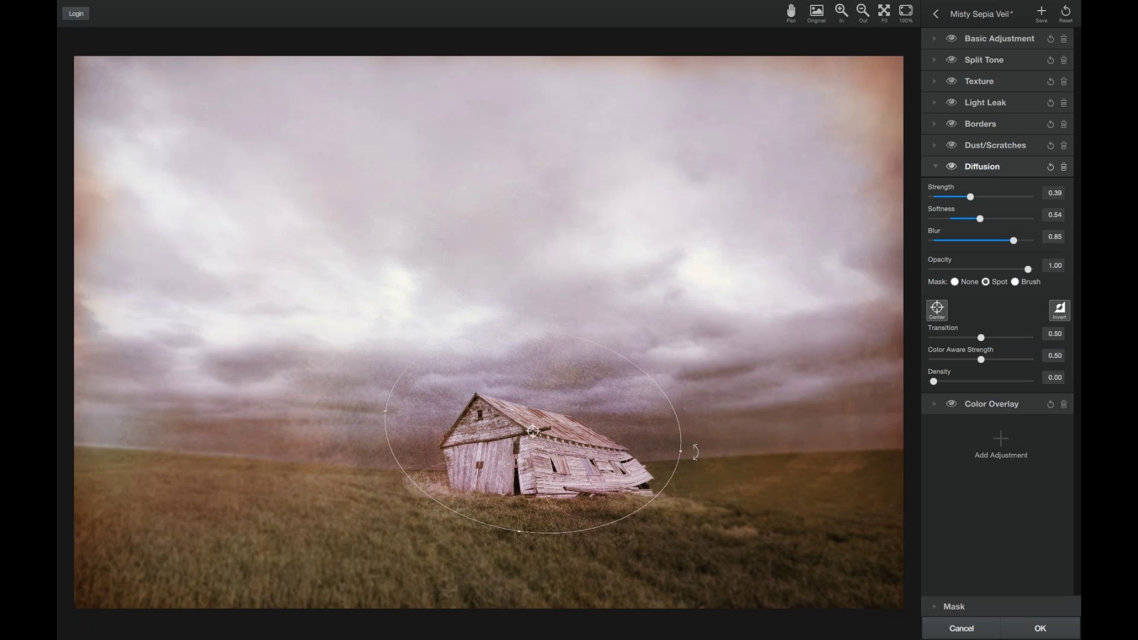
drag(532, 452, 532, 469)
mouse_move(548, 349)
mouse_down()
mouse_move(546, 330)
mouse_move(547, 351)
mouse_up()
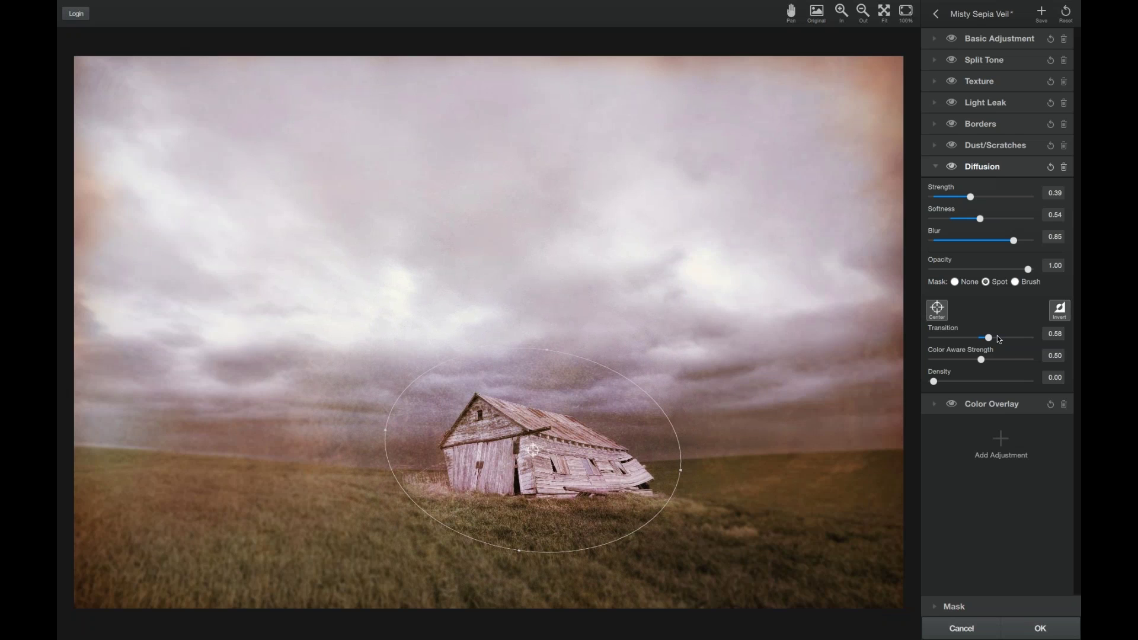
Try different transition, color aware strength and density settings for the Diffusion spot mask, and cancel the barn photo's effect
drag(997, 336, 926, 340)
drag(953, 339, 1025, 342)
mouse_move(997, 359)
mouse_down()
mouse_move(956, 359)
mouse_move(996, 361)
mouse_up()
mouse_move(934, 382)
mouse_down()
mouse_move(996, 382)
mouse_move(934, 383)
mouse_up()
drag(934, 383, 940, 383)
click(963, 382)
drag(963, 382, 973, 384)
click(961, 627)
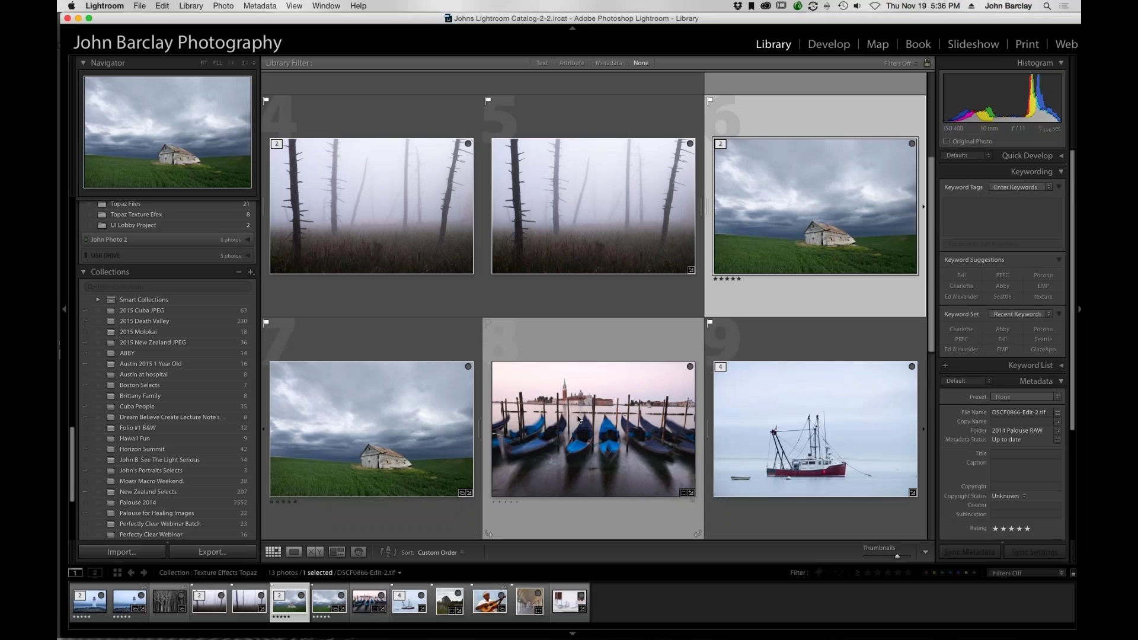
Open the Venice gondolas photo from Lightroom in Topaz Texture Effects as a copy with Lightroom adjustments
click(578, 418)
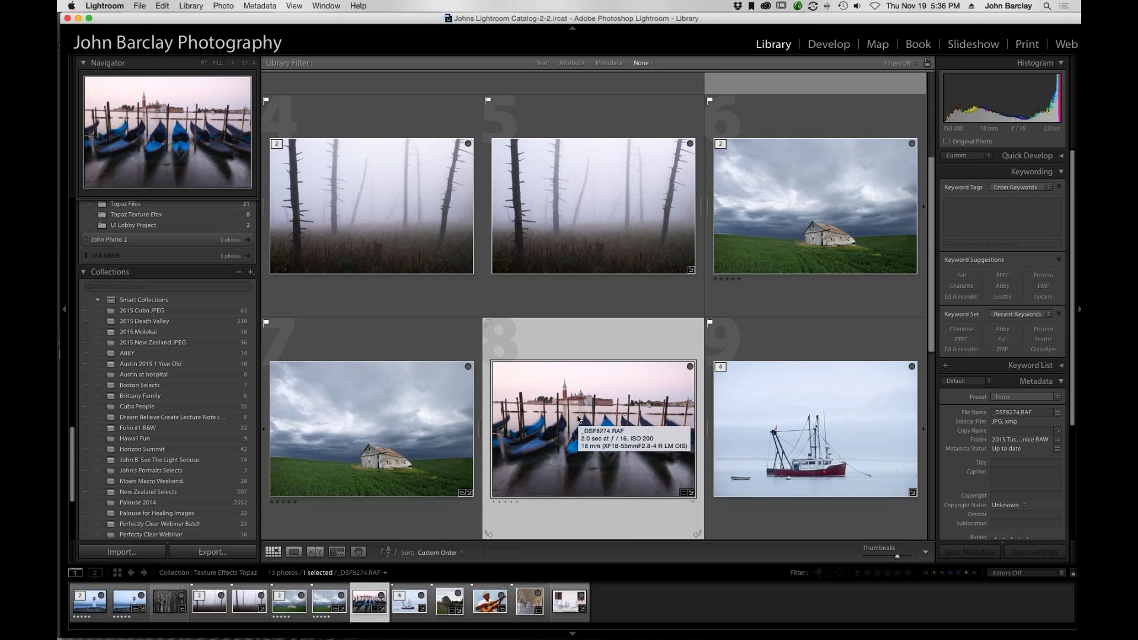
right_click(578, 418)
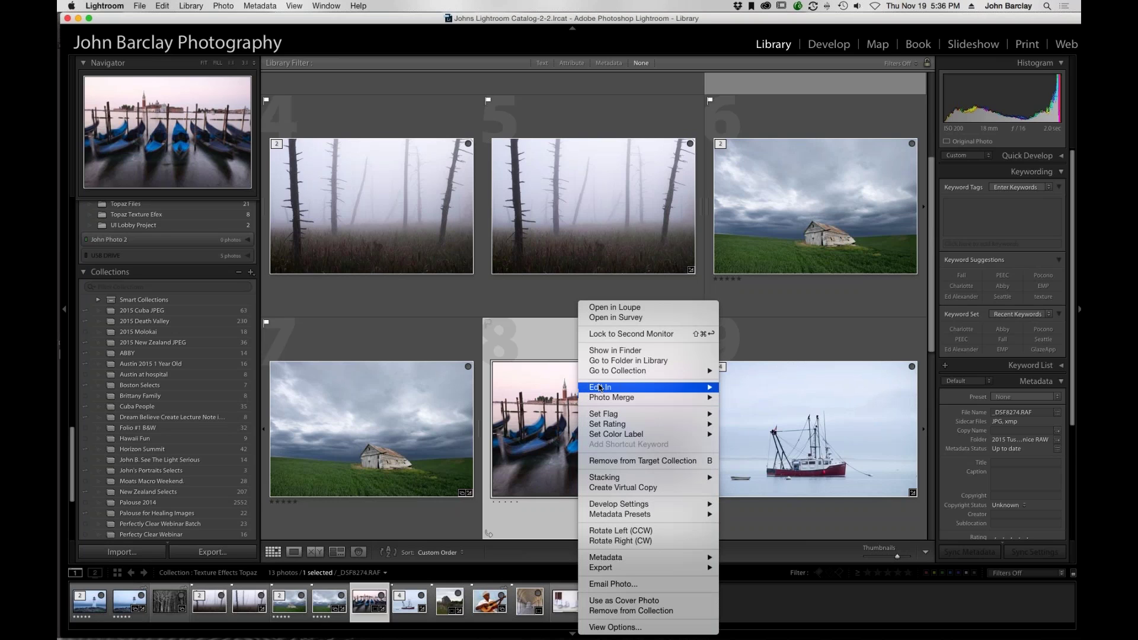
mouse_move(593, 389)
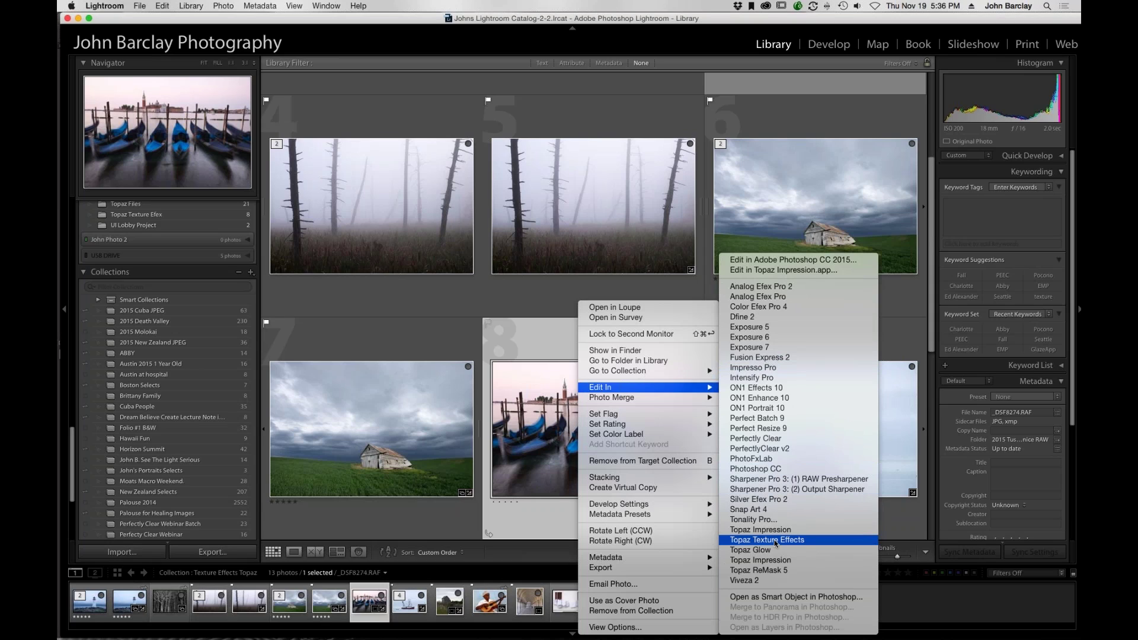
click(776, 542)
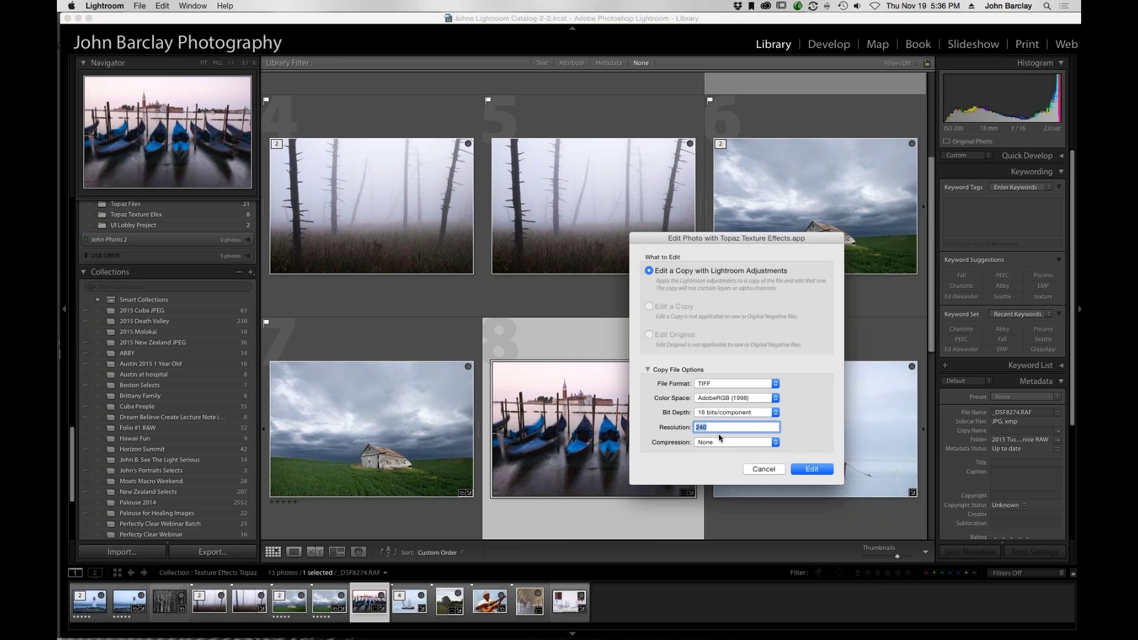
click(812, 469)
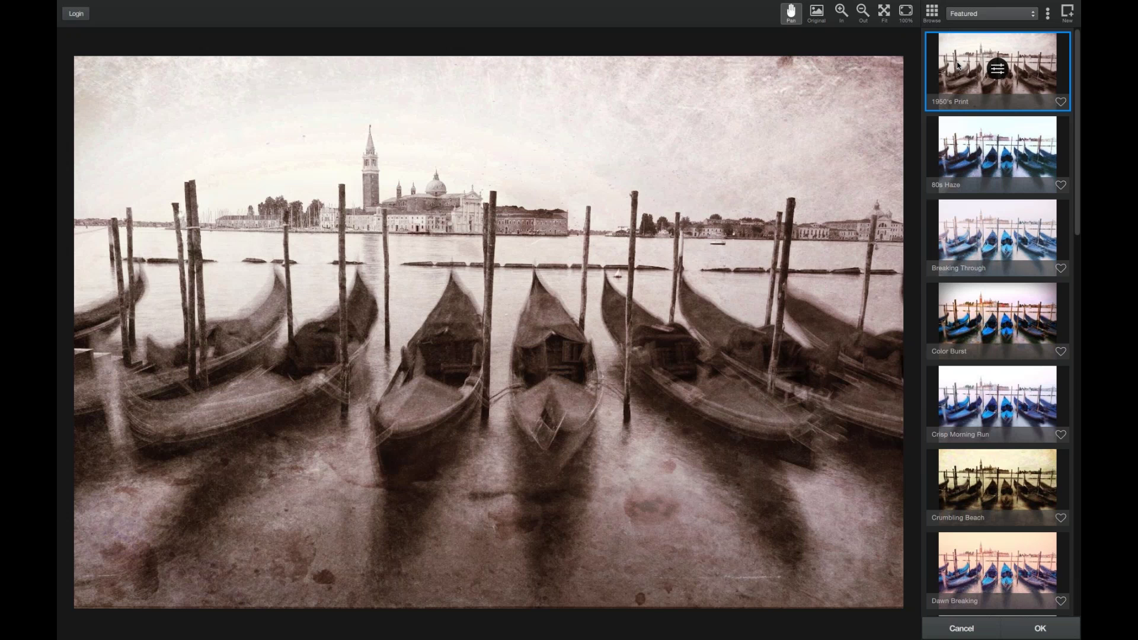
Preview the Featured effects from 80s Haze through Breaking Through, Color Burst and Crisp Morning Run to Crumbling Beach on the gondolas photo
click(683, 280)
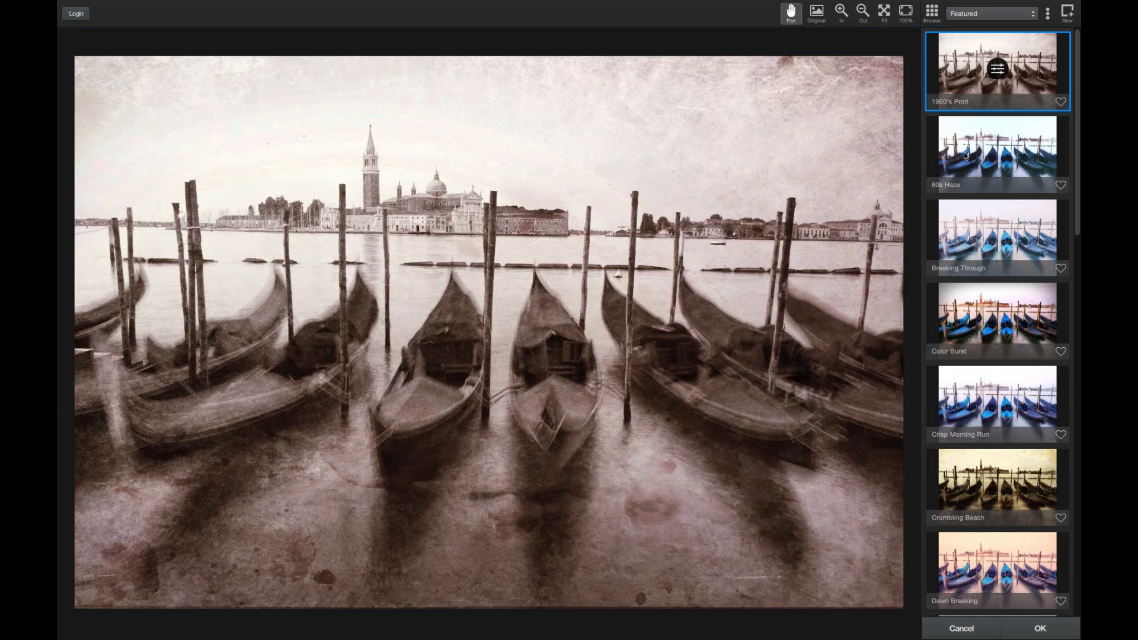
click(966, 156)
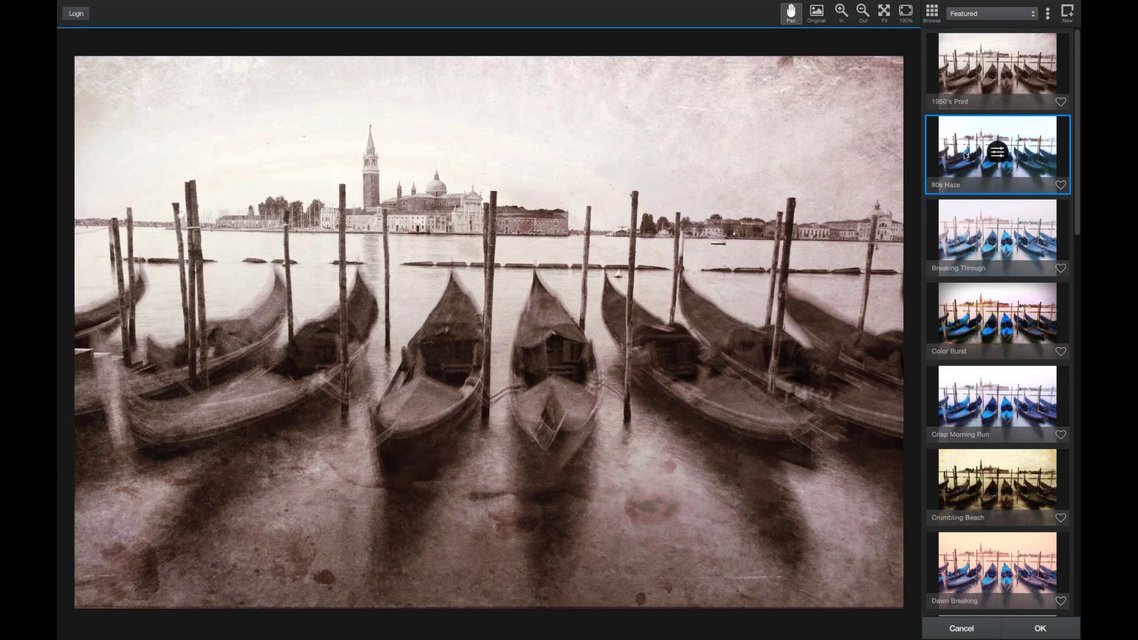
key(Down)
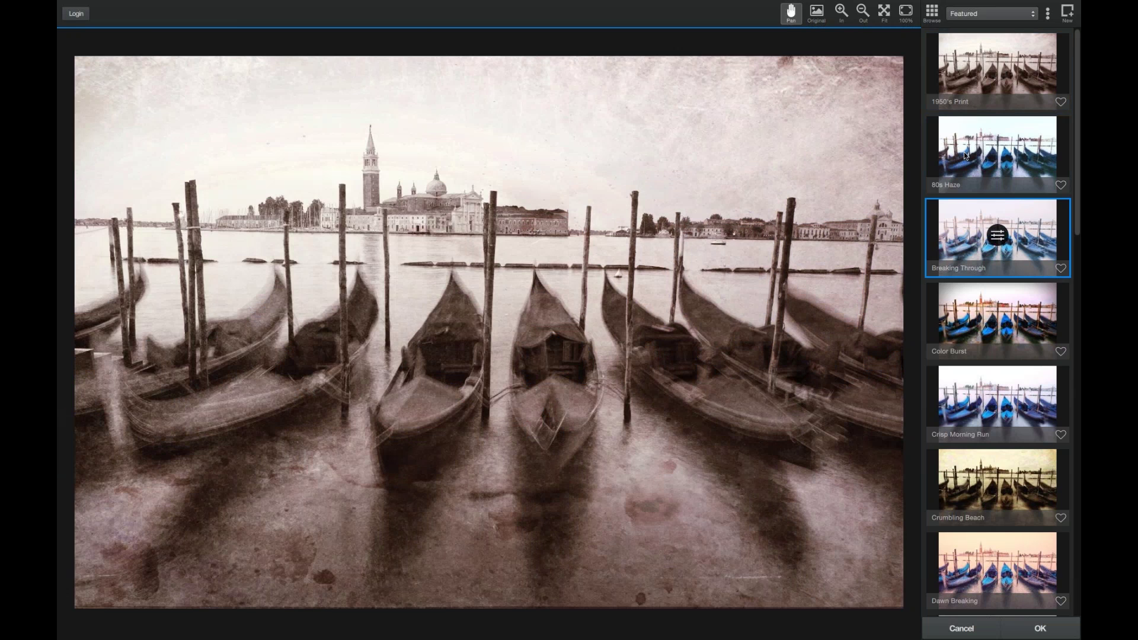
key(Down)
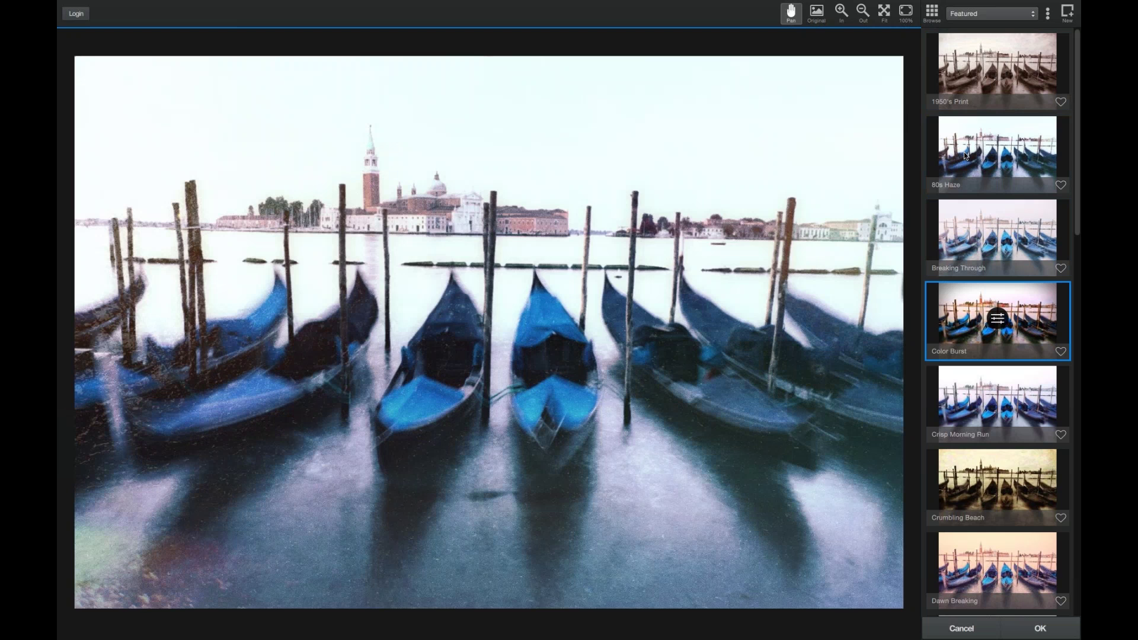
key(Down)
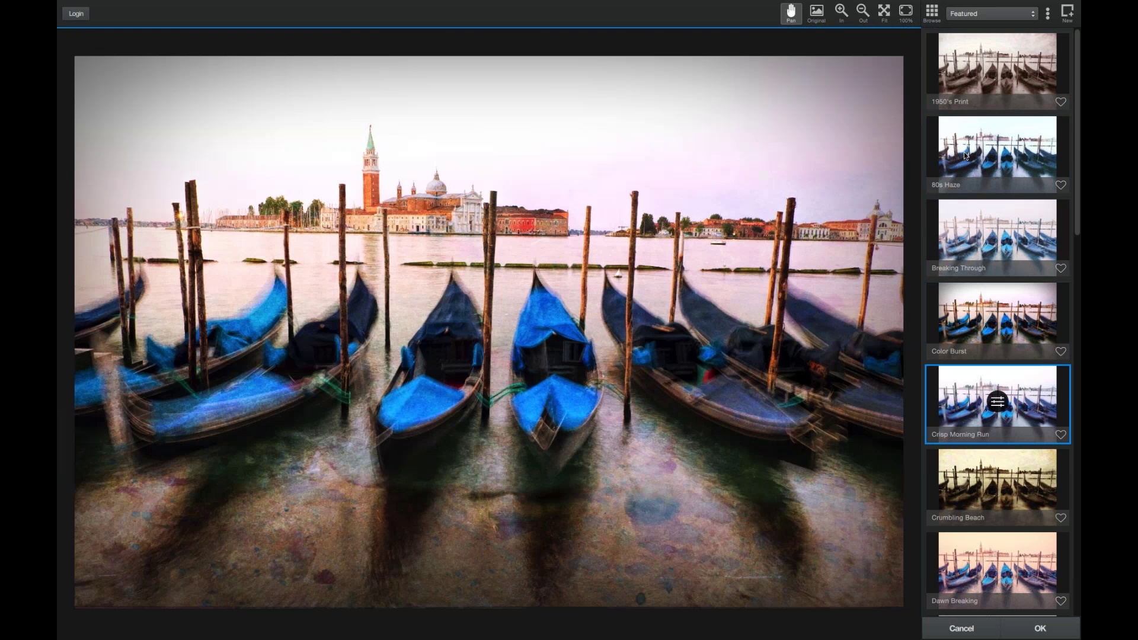
key(Down)
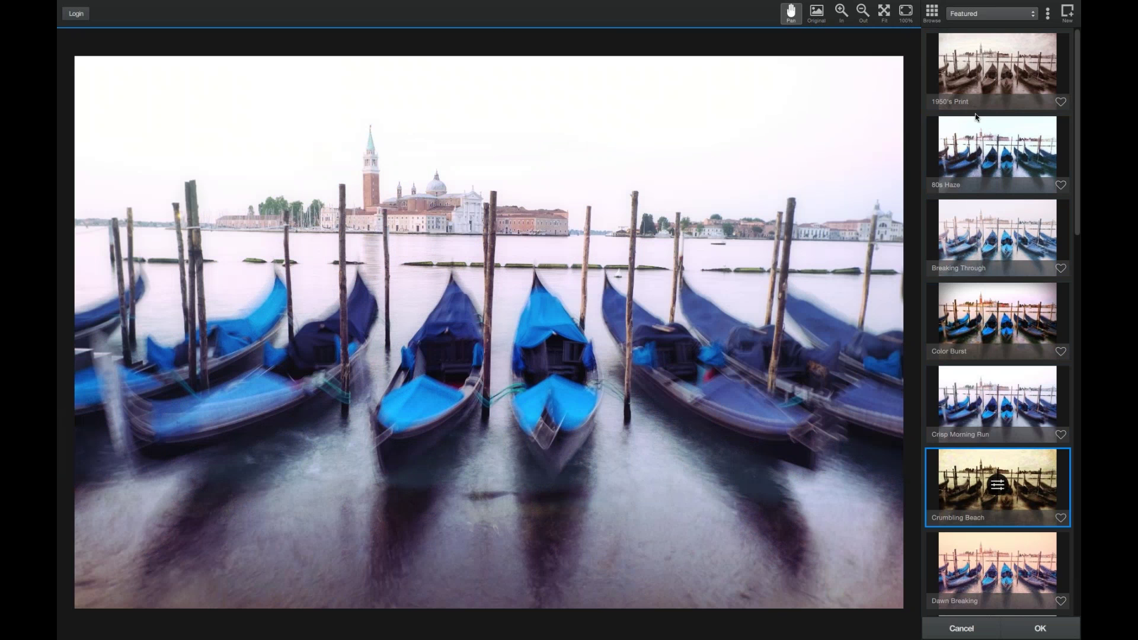
Switch to the Favorited effects and apply the Rustic Farm preset to the gondolas photo
click(1025, 18)
click(1029, 53)
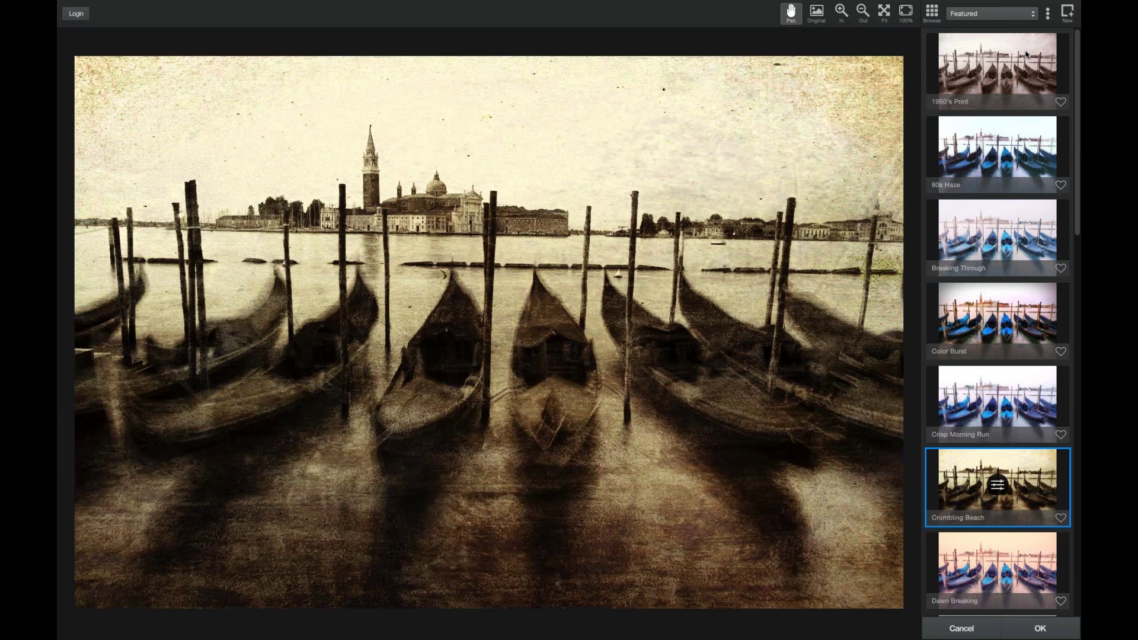
scroll(967, 368, down, 1)
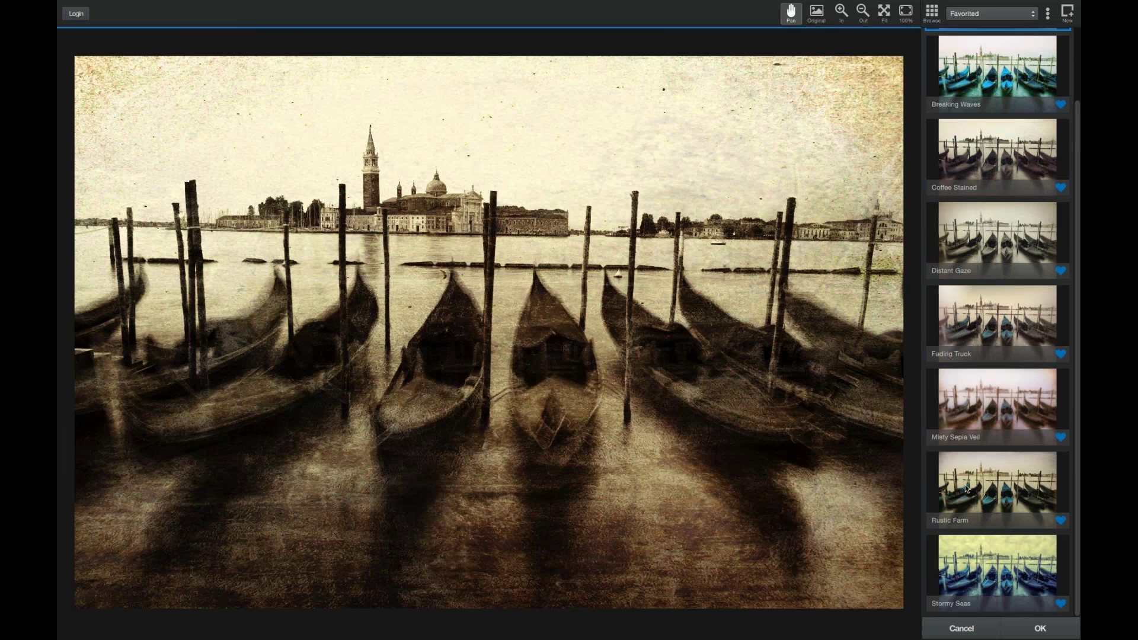
click(965, 485)
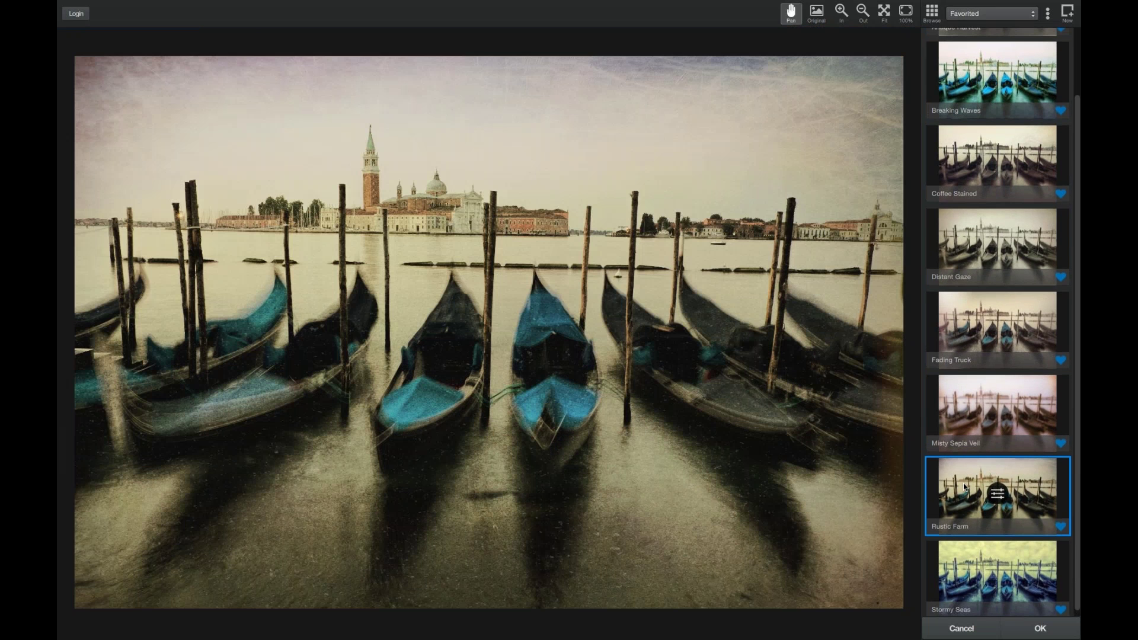
Delete the Dust/Scratches adjustment from the Rustic Farm effect, and cancel the gondolas photo's effect
click(998, 494)
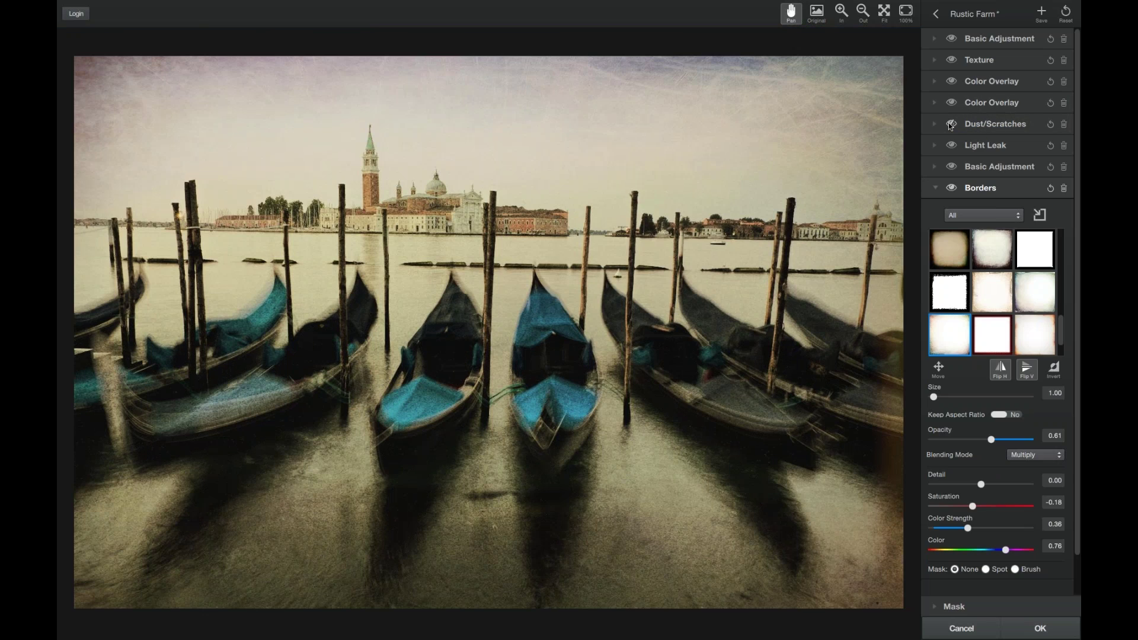
click(1065, 124)
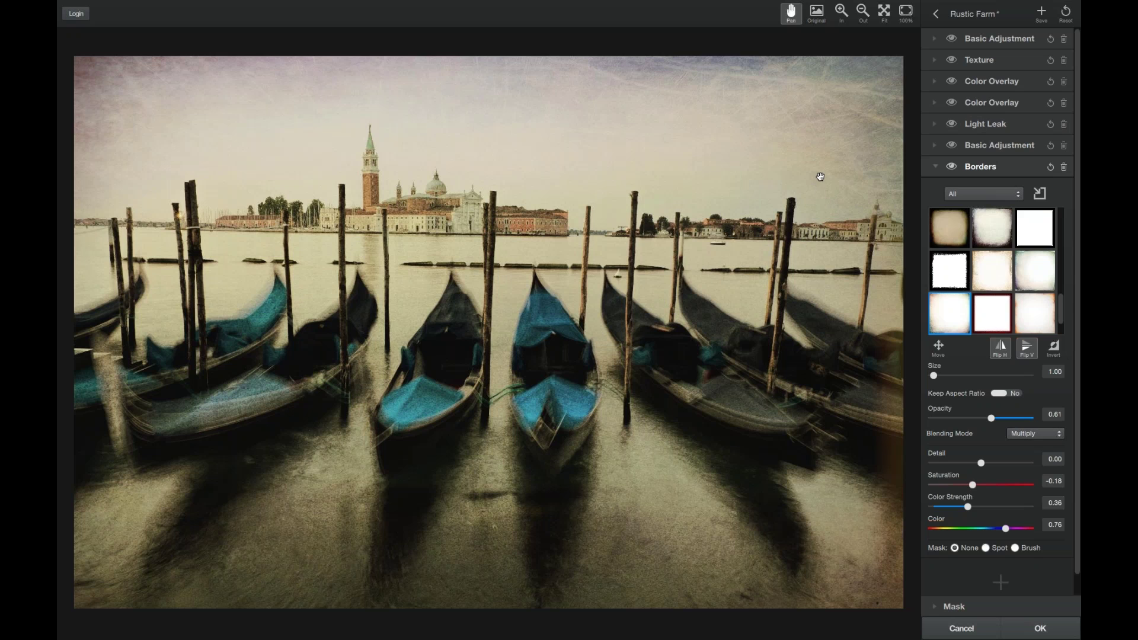
click(962, 626)
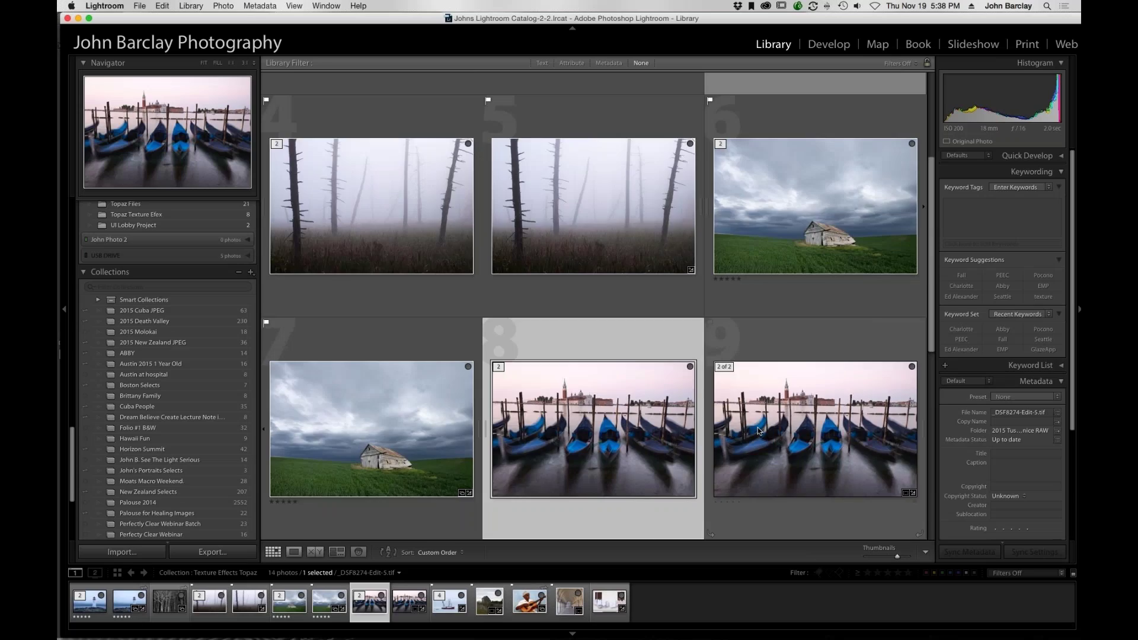
Open the photo of the guitar player in the hat from Lightroom in Topaz Texture Effects
scroll(774, 311, down, 3)
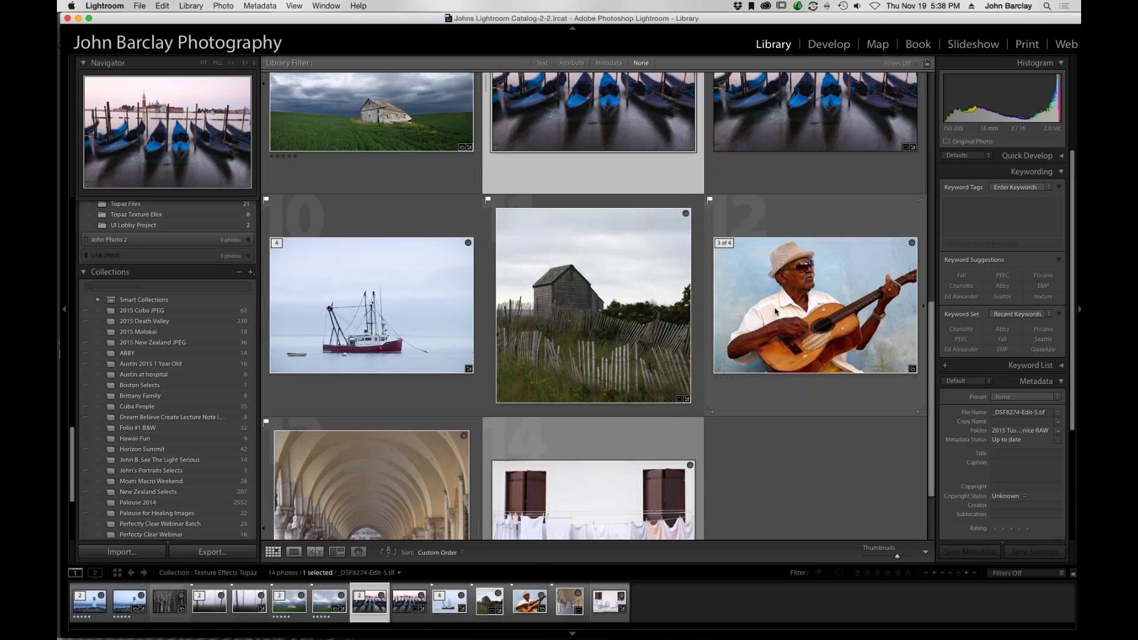
click(775, 311)
right_click(775, 311)
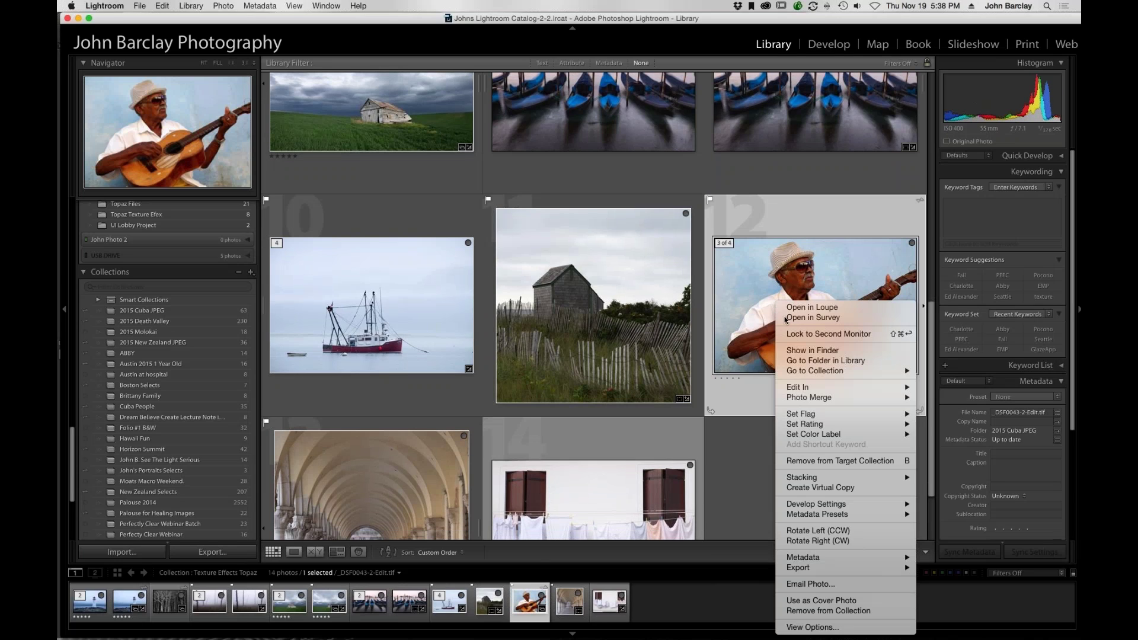
mouse_move(799, 388)
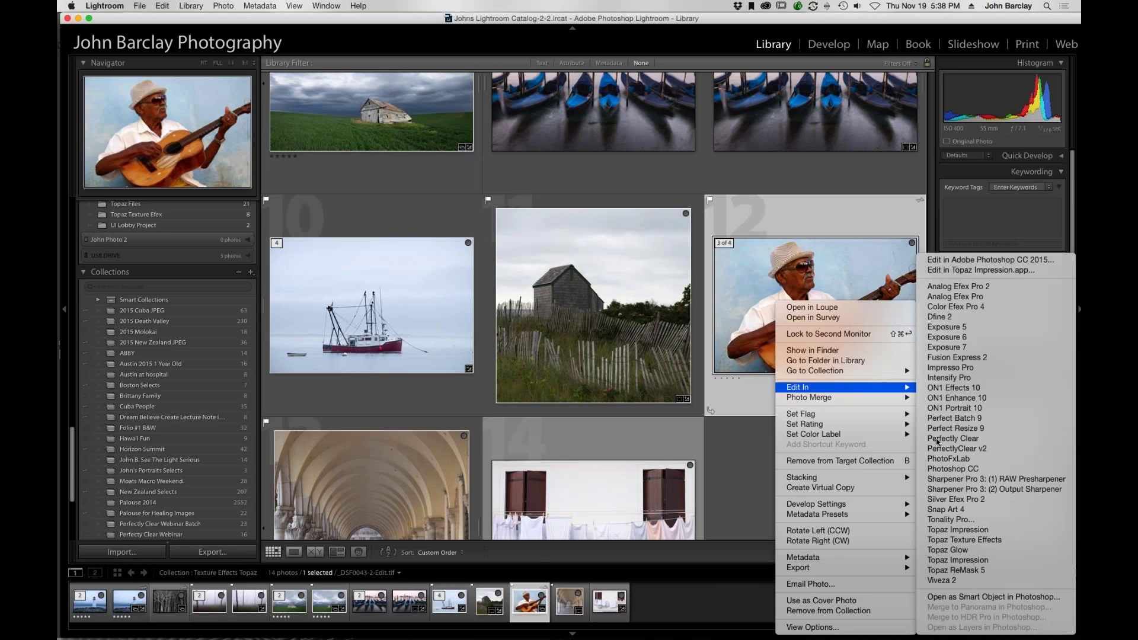
click(994, 541)
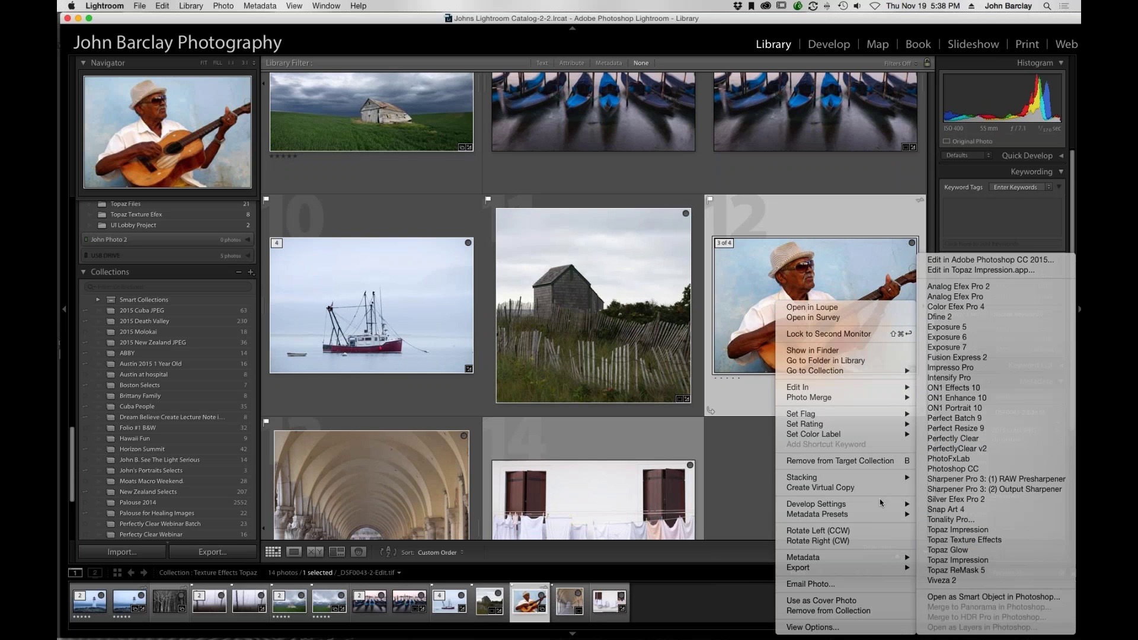
click(813, 474)
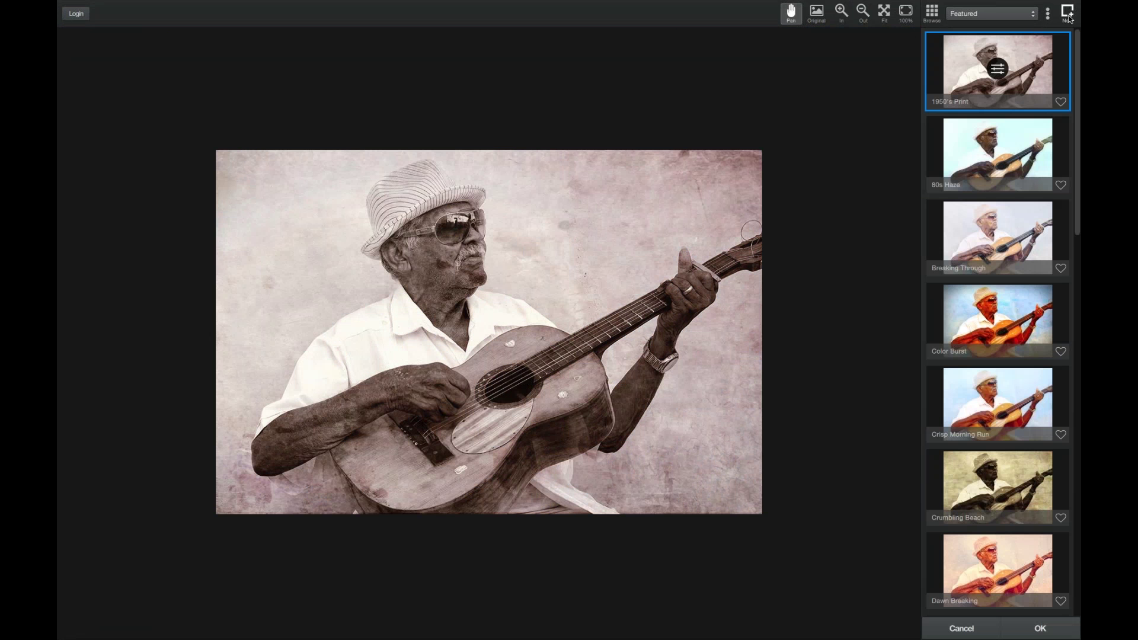
Start a new custom effect with a Double Exposure adjustment that uses the close-up photo of a hand on the guitar neck
scroll(950, 66, down, 1)
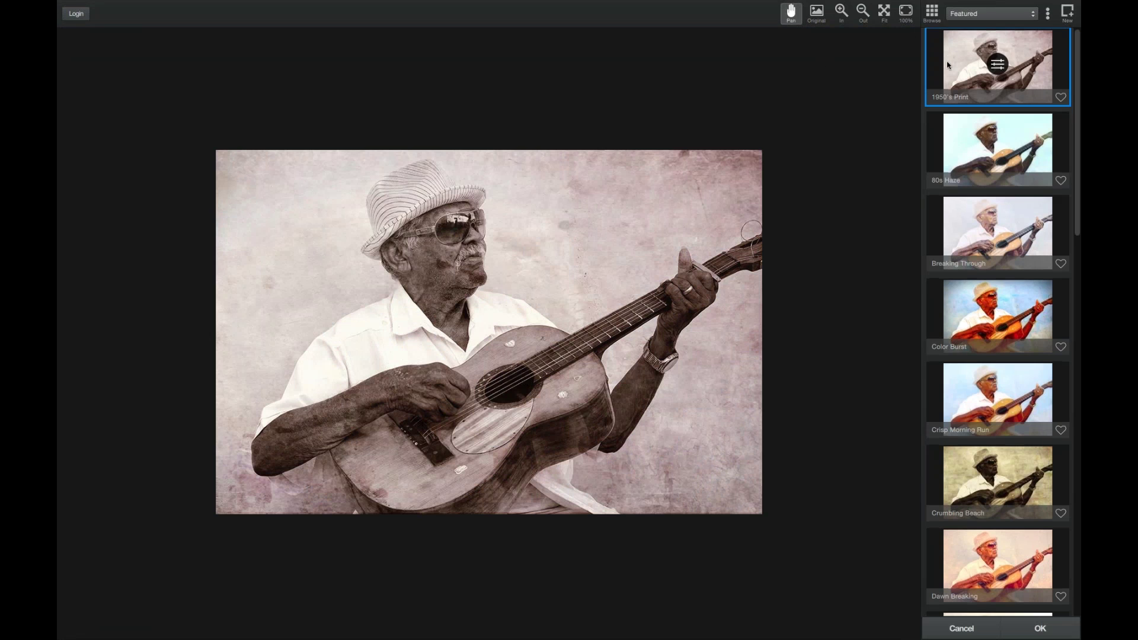
click(1067, 13)
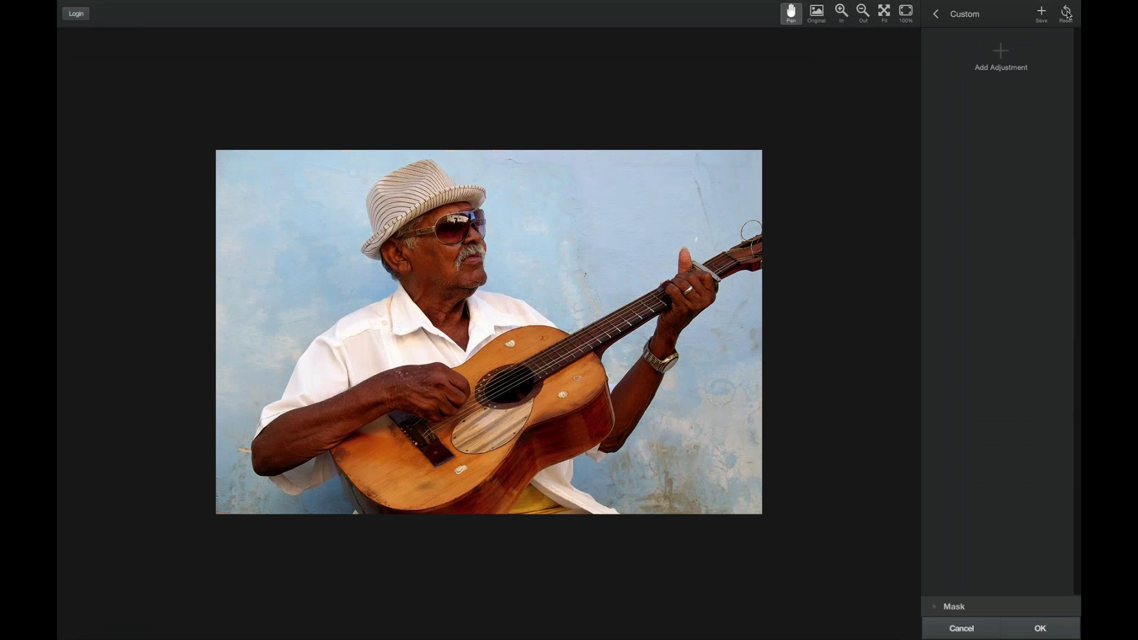
click(1002, 54)
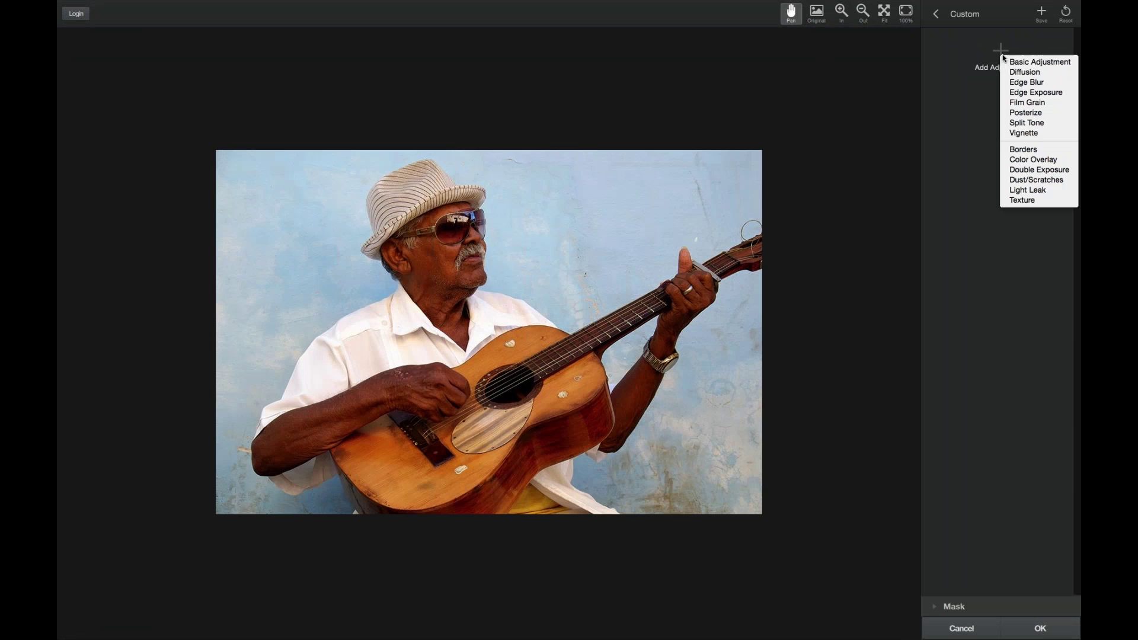
click(1034, 170)
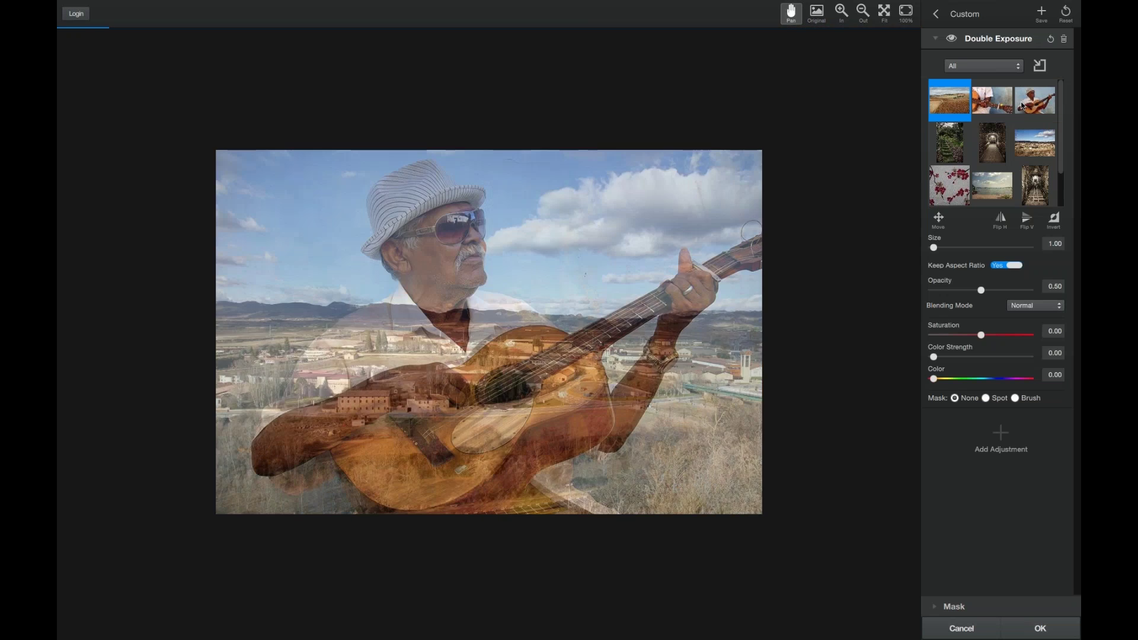
click(999, 102)
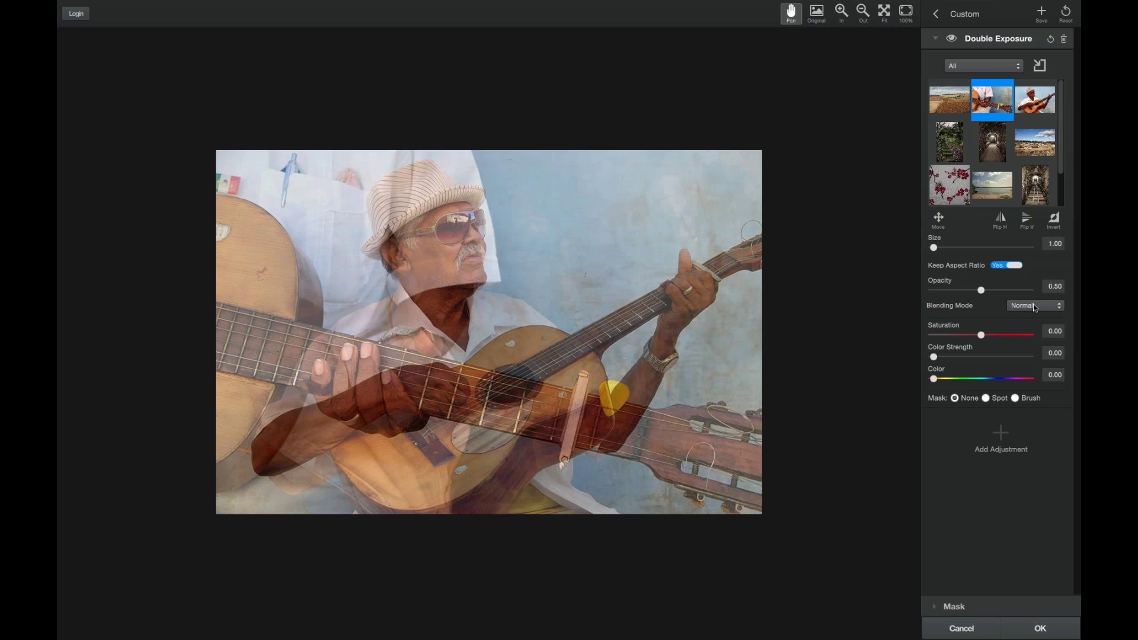
Try the Double Exposure at an opacity of 1.00, lower it to 0.46 and set its blending mode to Overlay
drag(981, 292, 1032, 294)
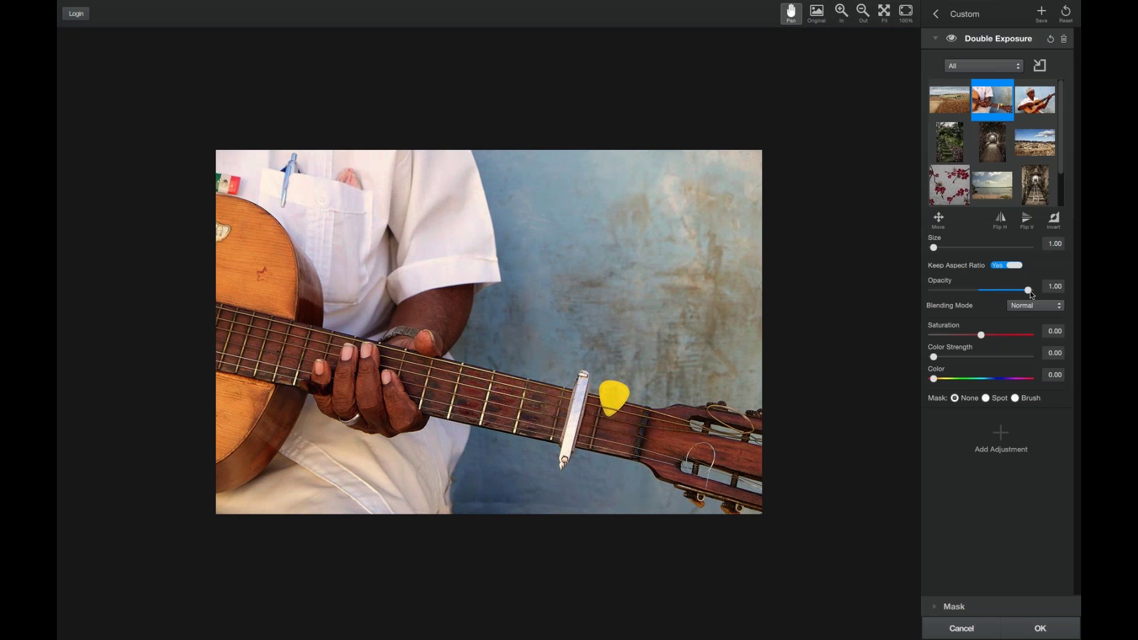
drag(1027, 292, 981, 296)
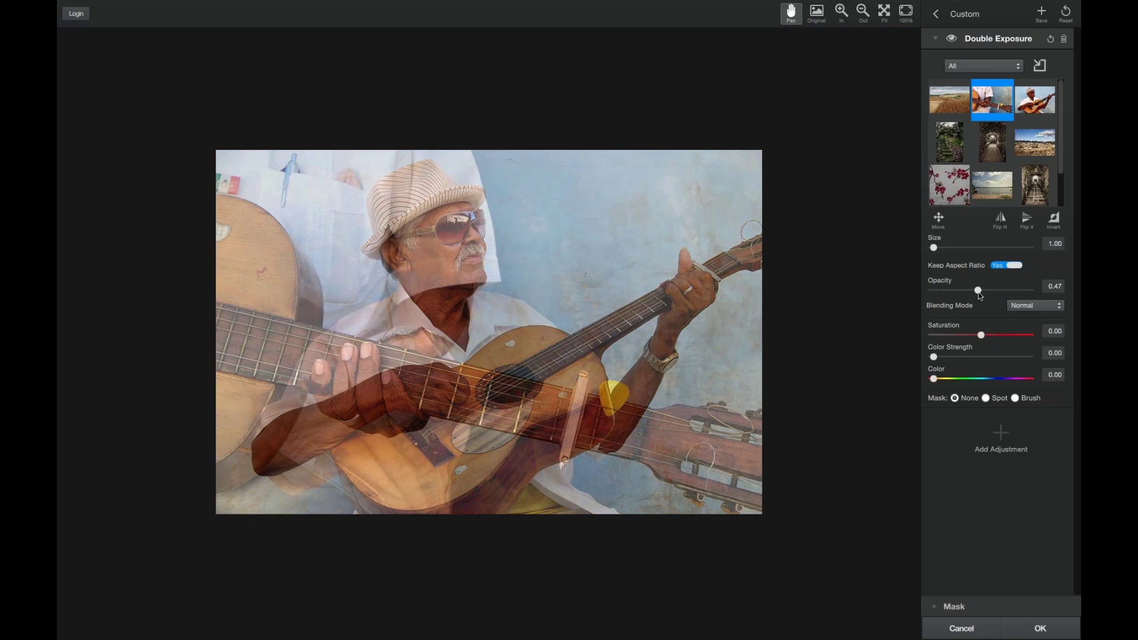
click(1017, 307)
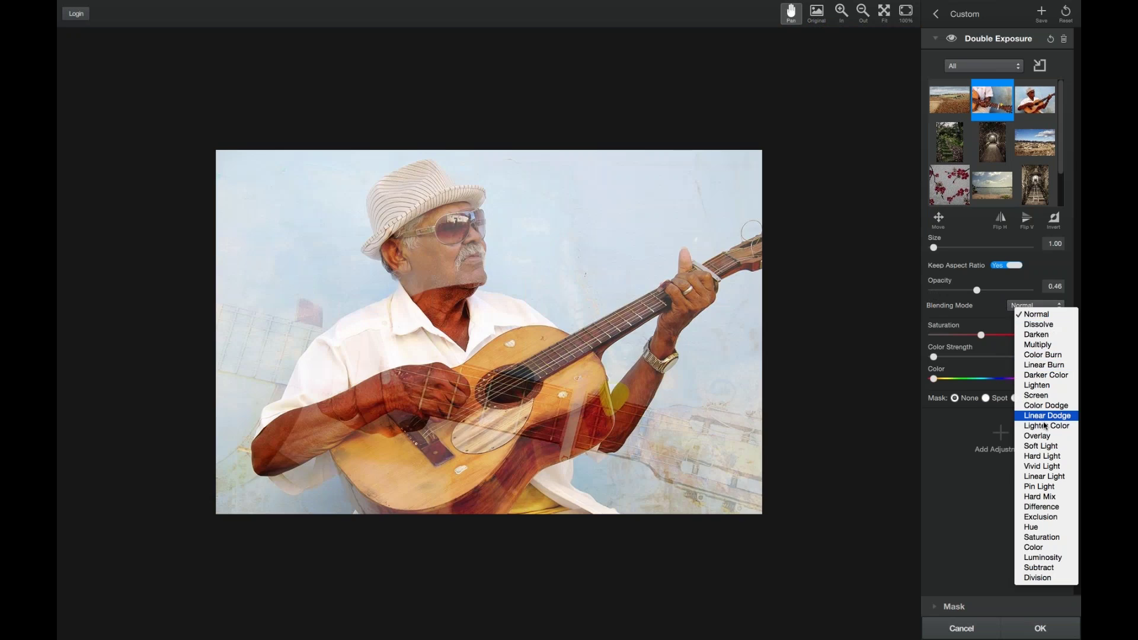
click(1040, 434)
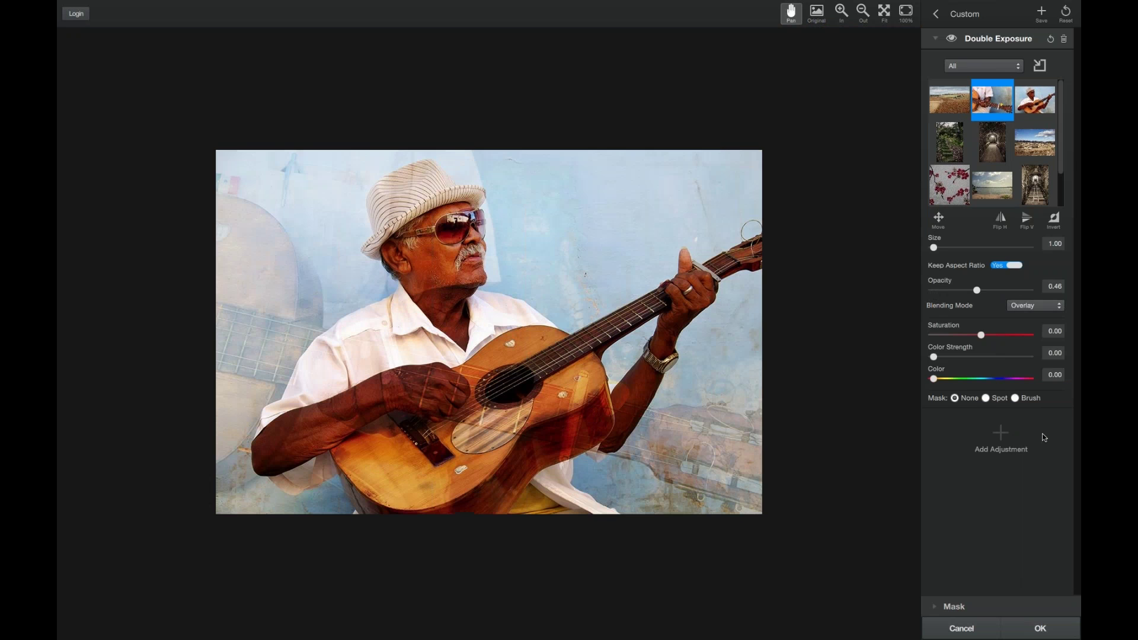
Raise the opacity of the Overlay-blended Double Exposure to 0.68, and reduce it to 0.64
click(986, 290)
drag(985, 290, 997, 290)
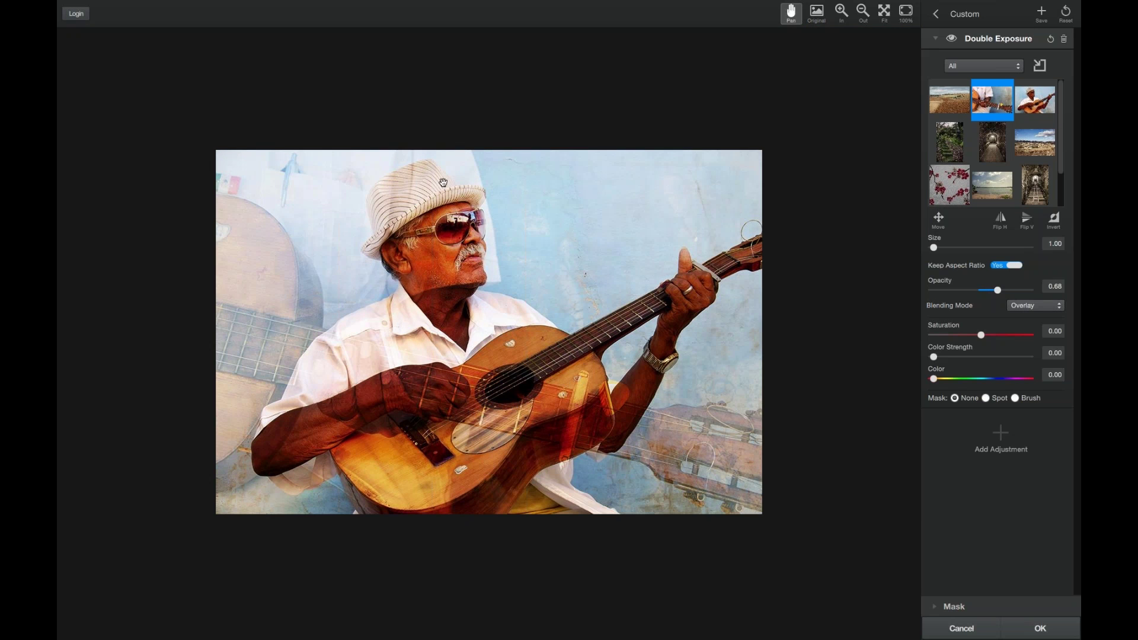
drag(996, 290, 994, 290)
Set the Double Exposure's blending mode to Soft Light and its opacity to 0.86
click(1016, 305)
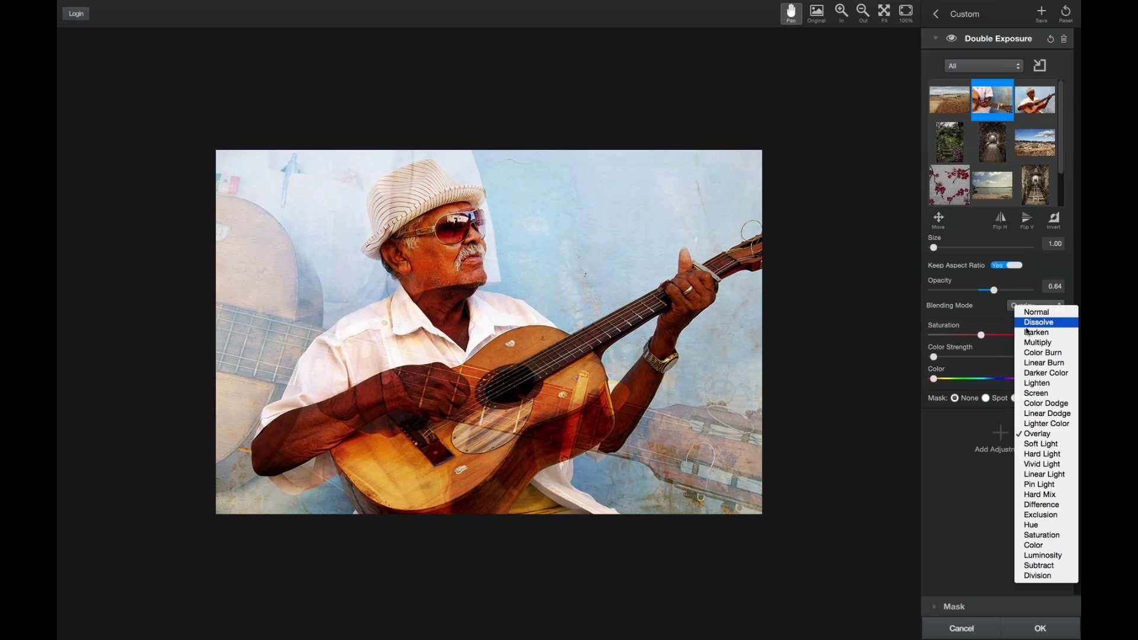
click(1041, 444)
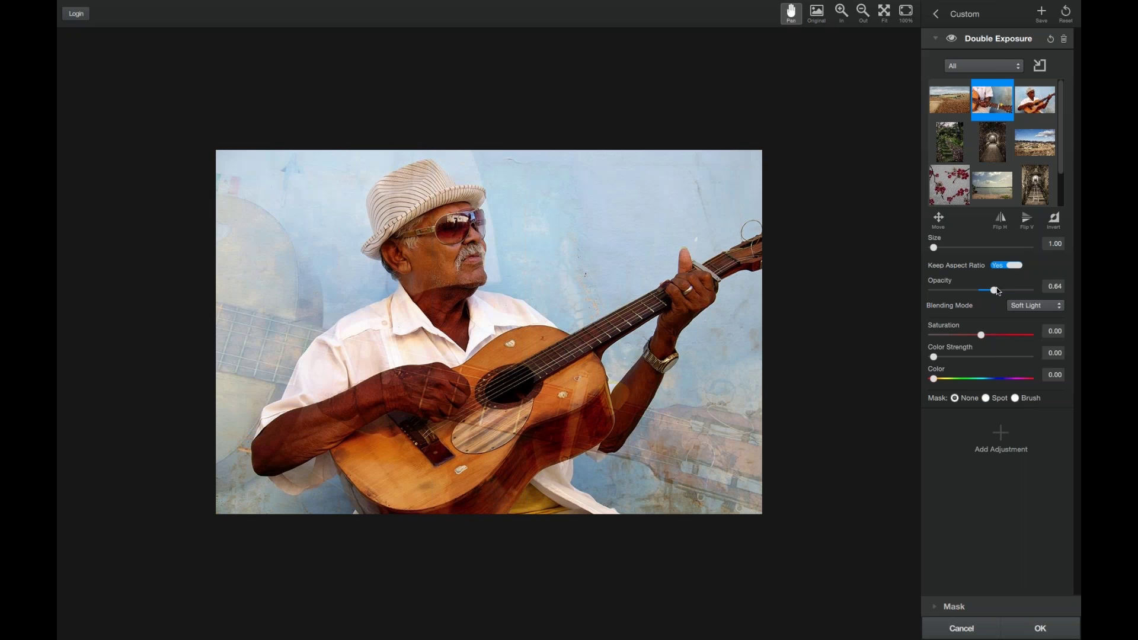
mouse_move(999, 290)
mouse_down()
mouse_move(1026, 292)
mouse_move(1011, 291)
mouse_up()
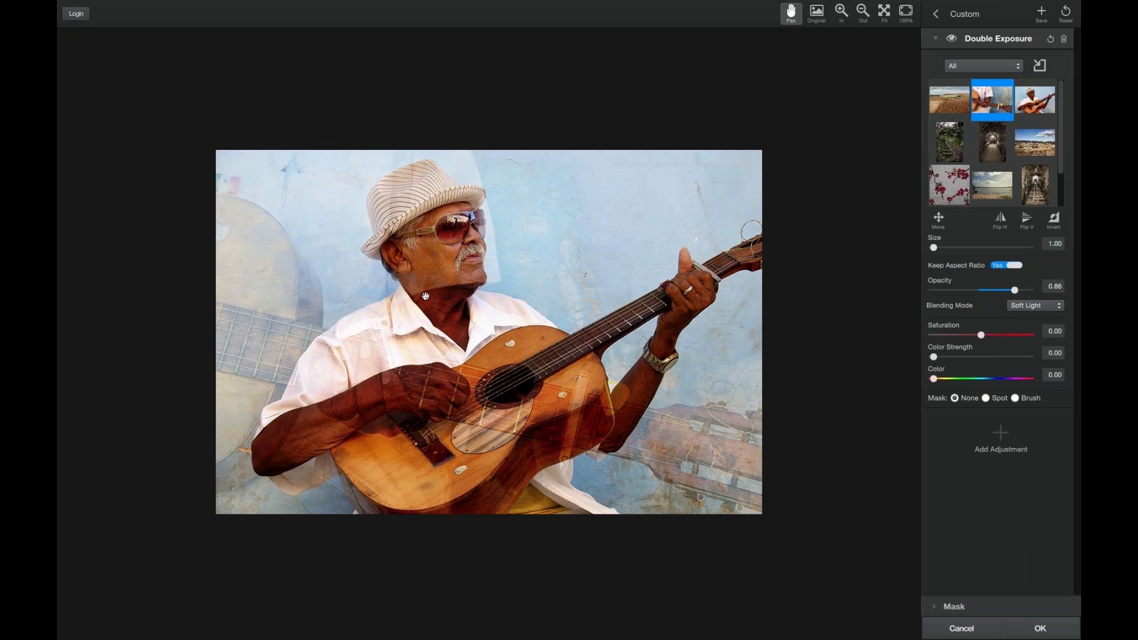
Mask the Double Exposure with a black brush over the man's face, hat and the wall beside him
click(1016, 399)
click(465, 259)
mouse_move(465, 259)
mouse_down()
mouse_move(469, 167)
mouse_move(218, 161)
mouse_move(289, 193)
mouse_move(311, 212)
mouse_move(233, 180)
mouse_move(325, 254)
mouse_move(420, 278)
mouse_move(497, 262)
mouse_move(412, 286)
mouse_move(451, 280)
mouse_move(459, 236)
mouse_move(414, 189)
mouse_move(433, 183)
mouse_move(414, 183)
mouse_move(390, 228)
mouse_move(304, 165)
mouse_move(381, 207)
mouse_move(347, 236)
mouse_move(403, 260)
mouse_move(470, 191)
mouse_move(517, 174)
mouse_move(487, 163)
mouse_move(504, 210)
mouse_up()
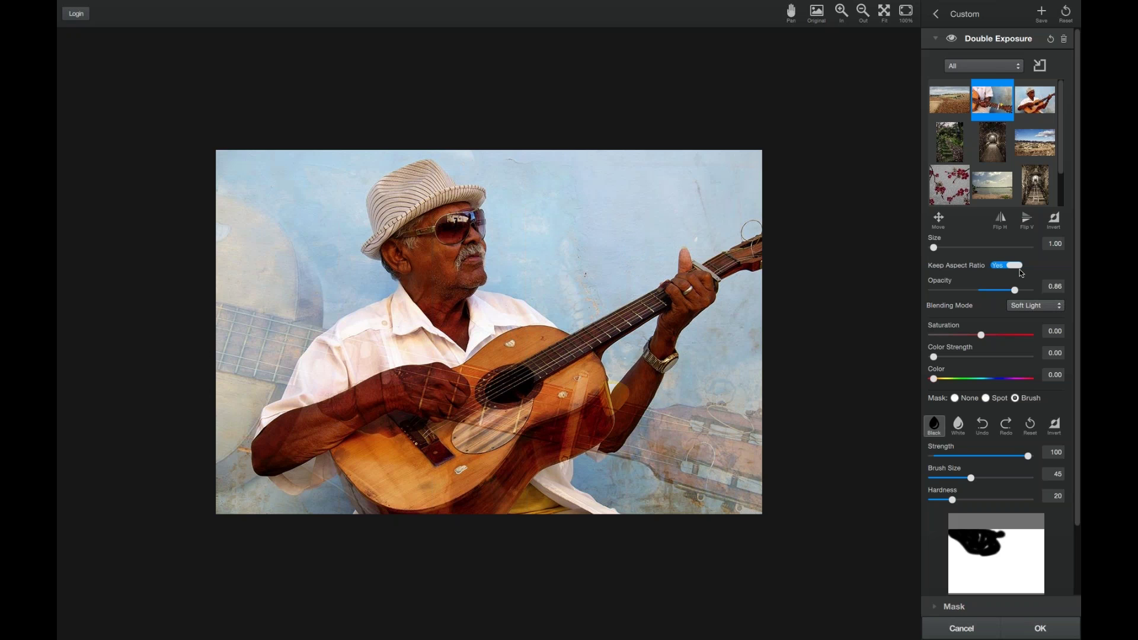
Raise the Double Exposure's opacity to 1.00, keep the Soft Light blending mode, and cancel the custom effect
drag(1015, 290, 1033, 291)
click(1035, 307)
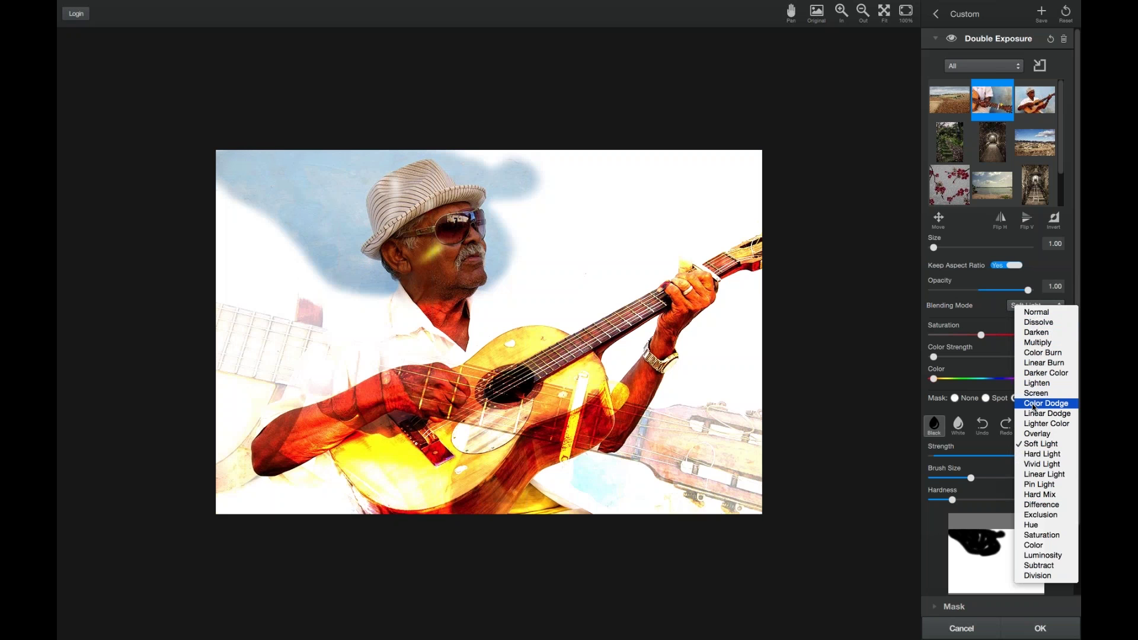
click(1029, 442)
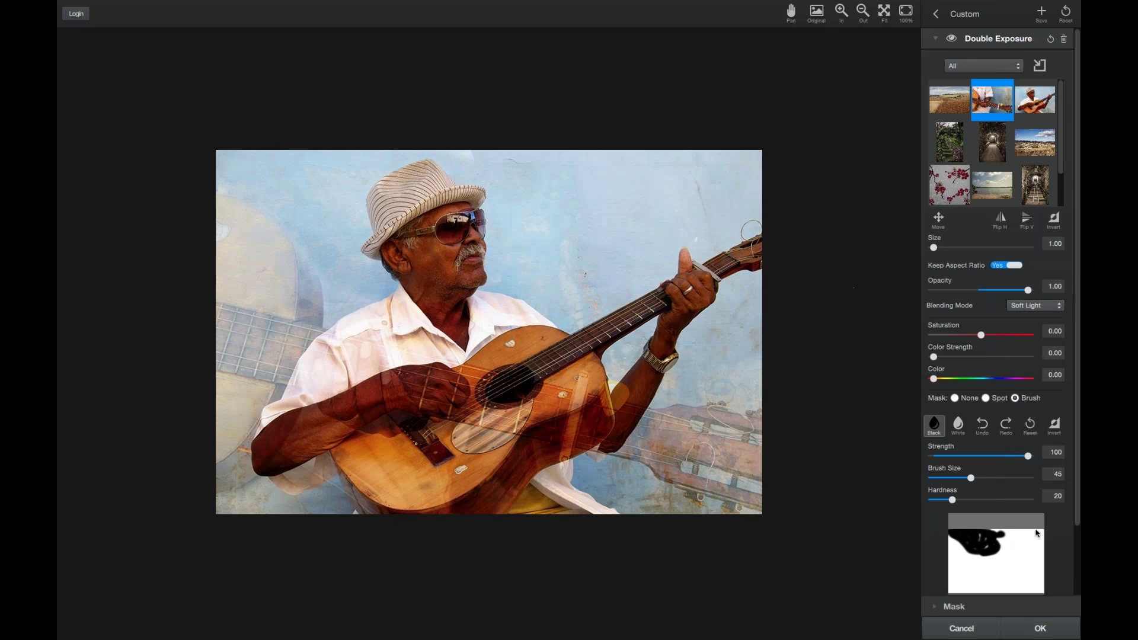
click(971, 631)
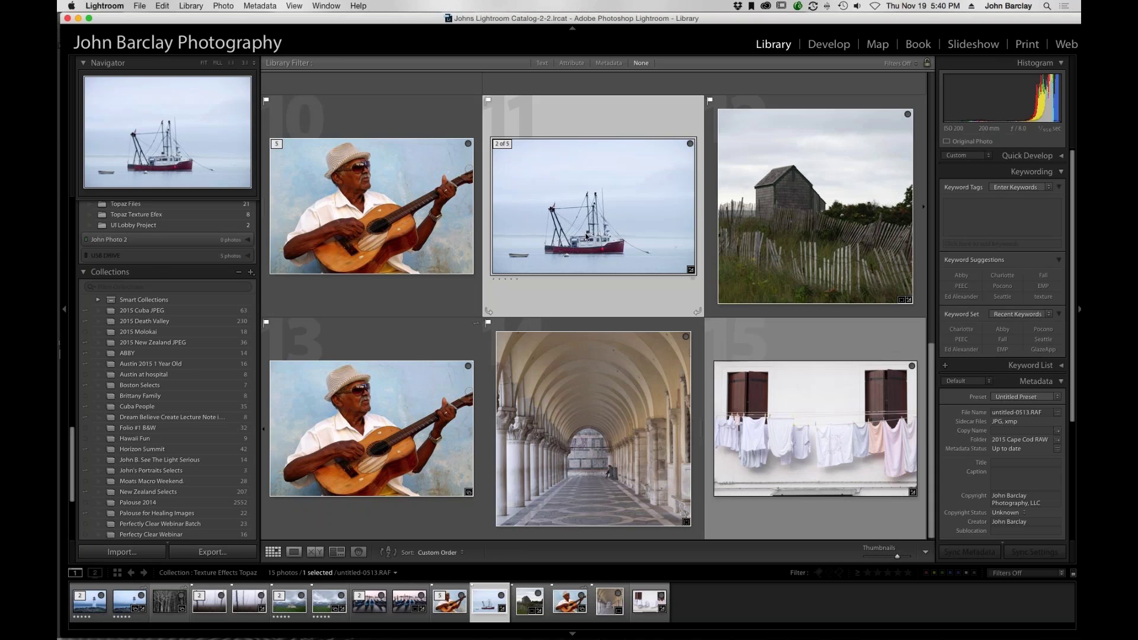
Open the fishing boat photo from the Lightroom library in Topaz Texture Effects
right_click(584, 211)
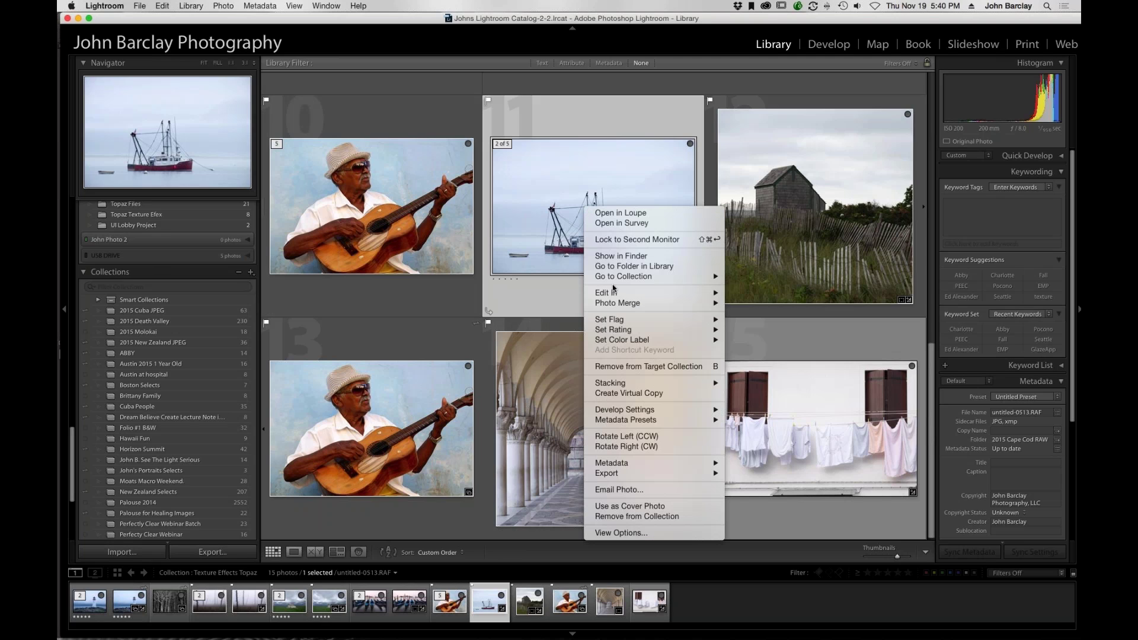
mouse_move(617, 293)
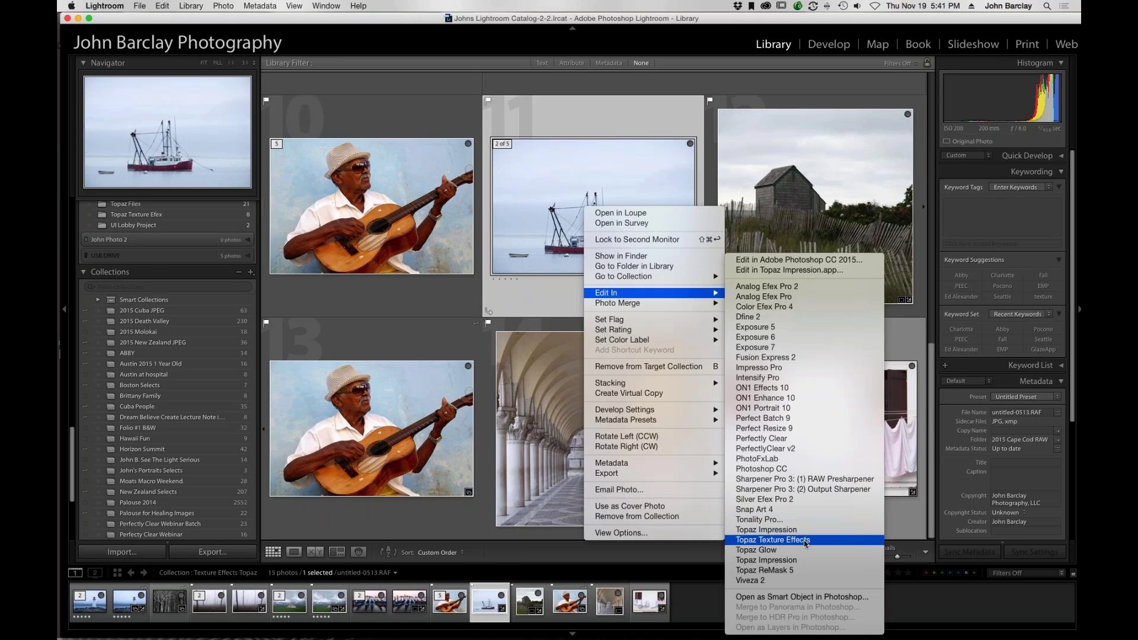
click(841, 540)
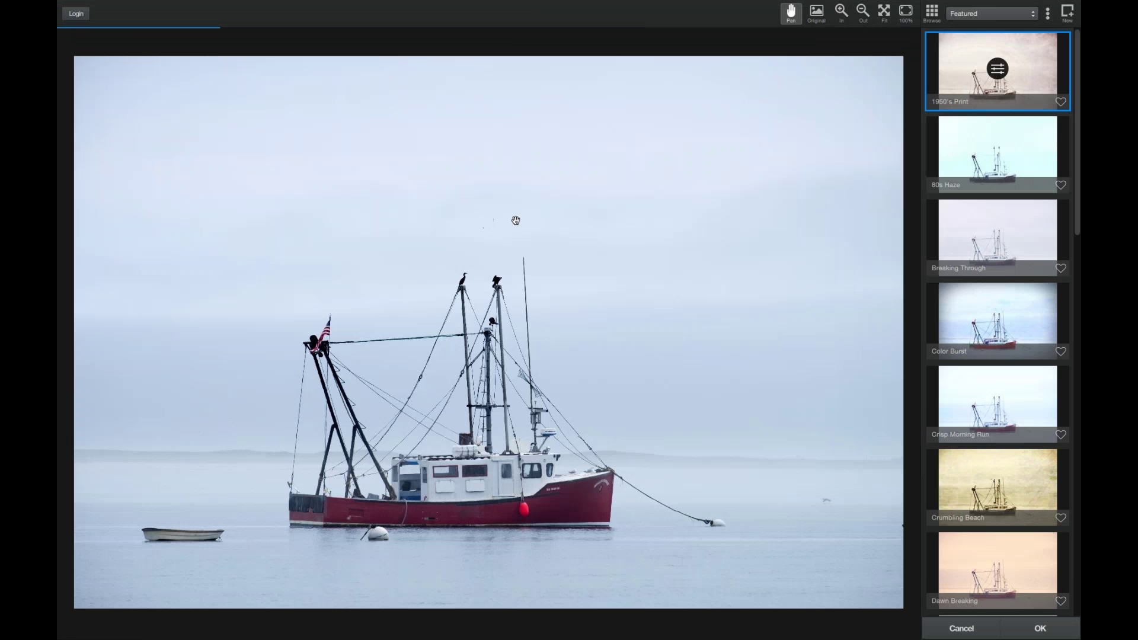
Show the Favorited effects and try the Breaking Waves, Antique Harvest and Fading Truck presets on the boat photo
click(1000, 15)
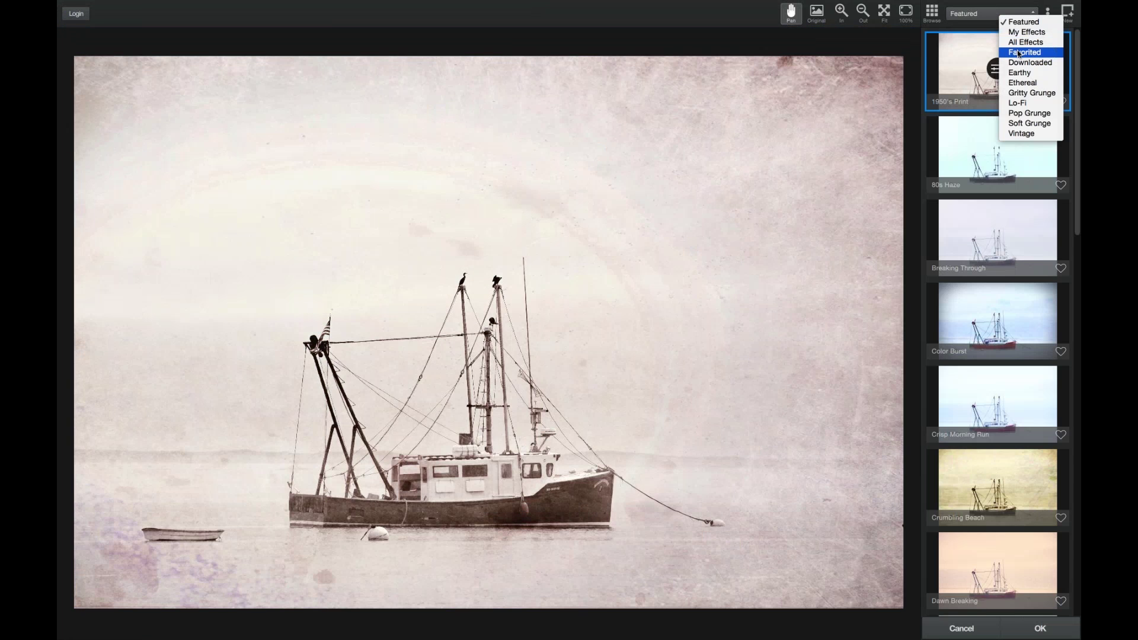
click(1020, 54)
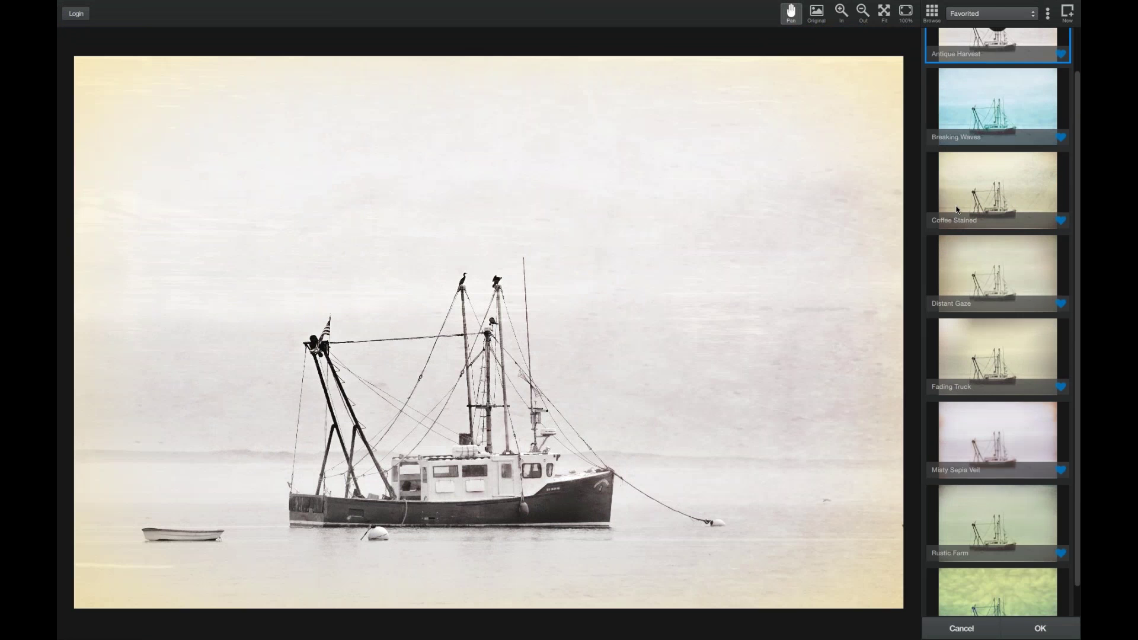
click(959, 153)
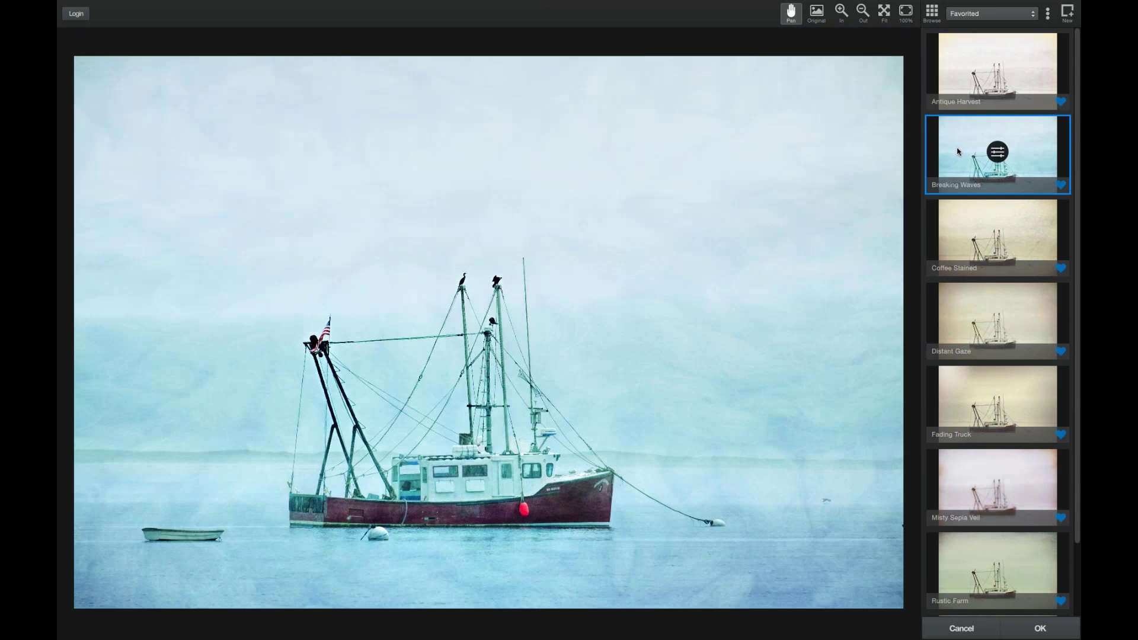
click(951, 77)
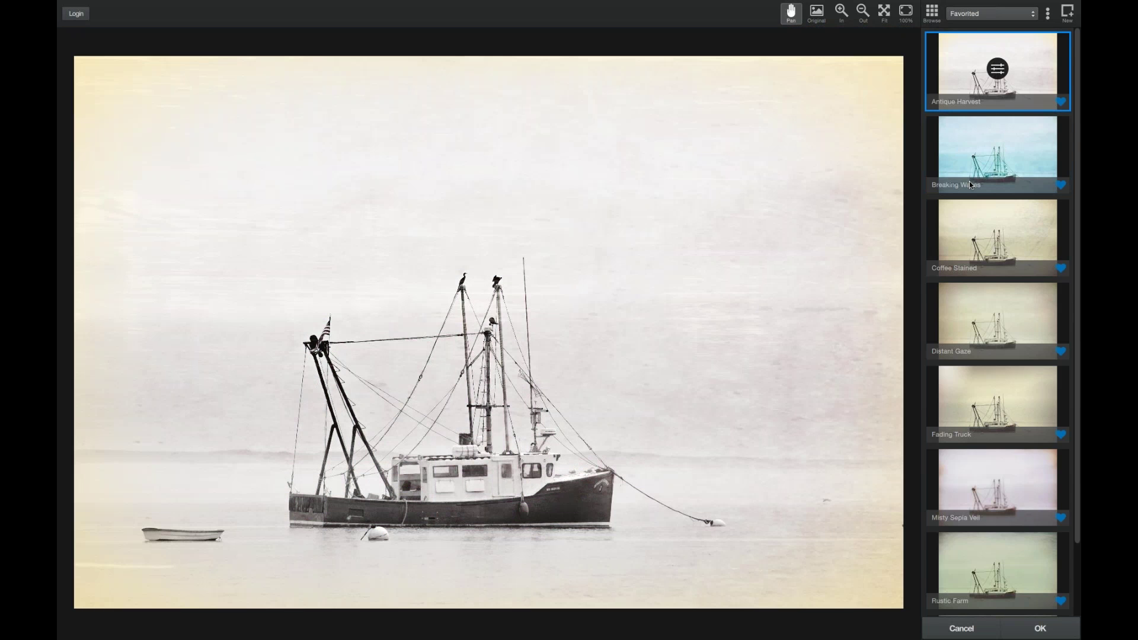
scroll(970, 181, down, 2)
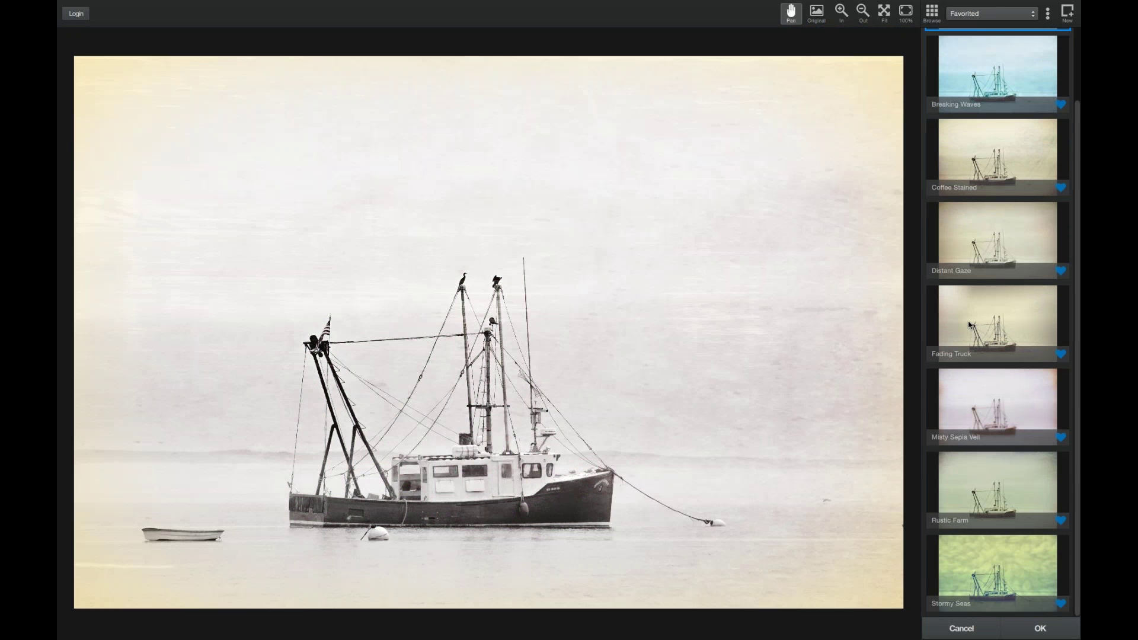
click(962, 299)
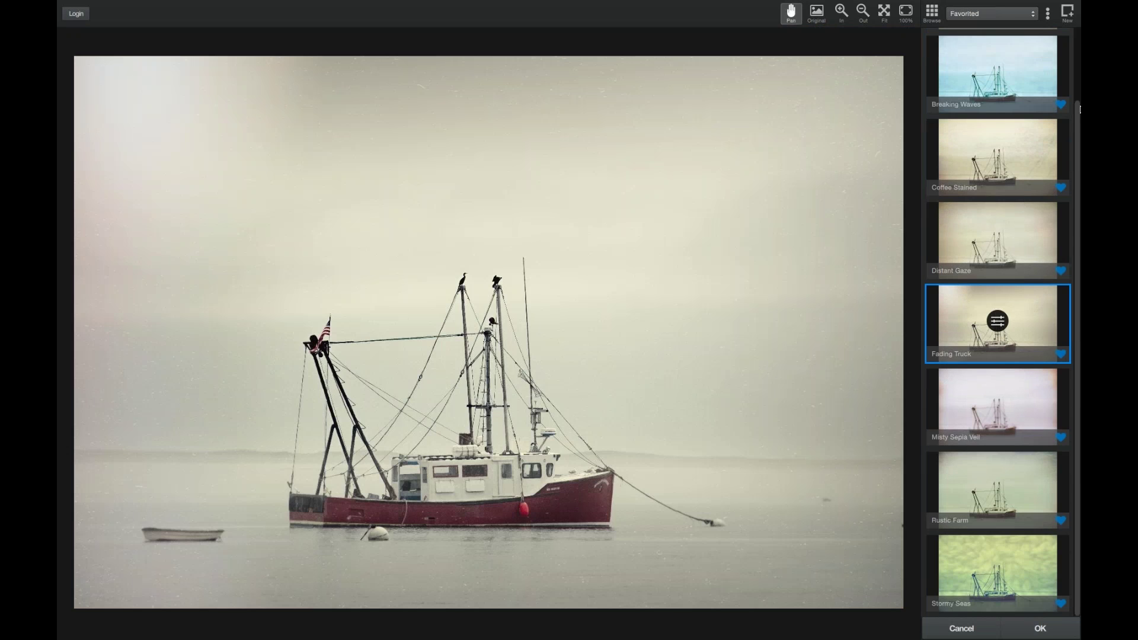
Start a new custom effect with a Texture adjustment using the orange-brown texture with a glowing centre from Flypaper 2
click(1066, 14)
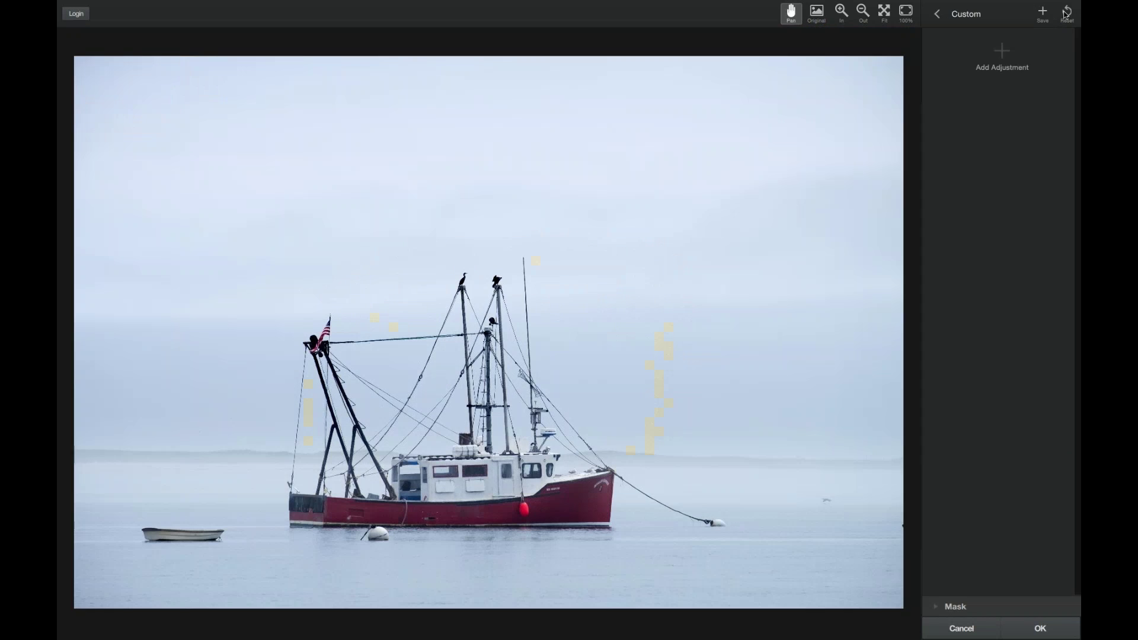
click(1001, 50)
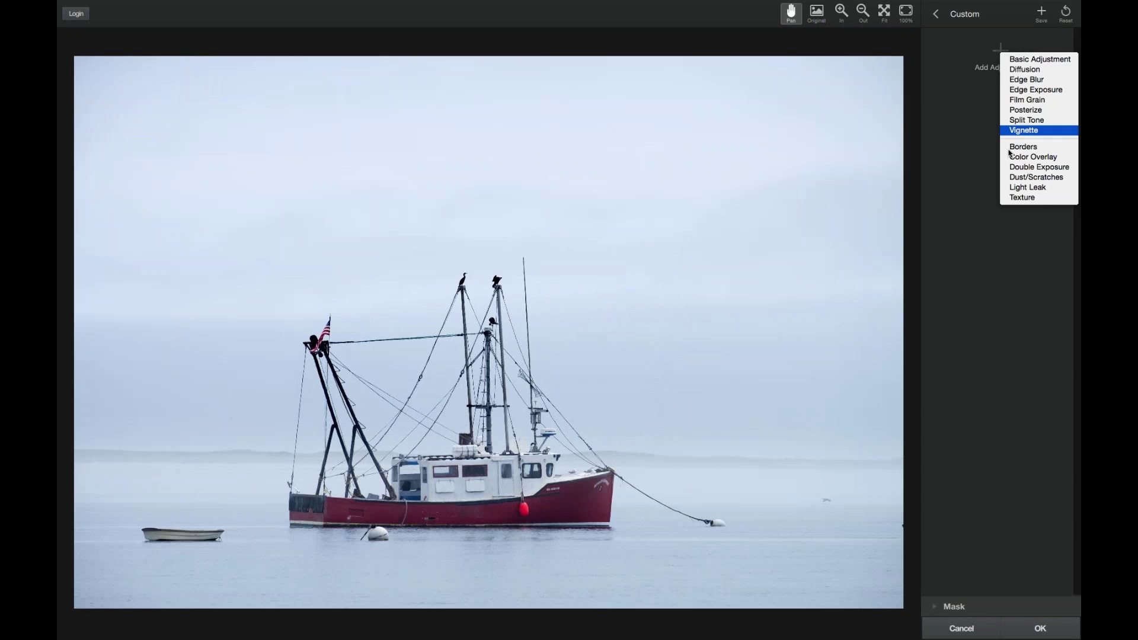
click(1023, 198)
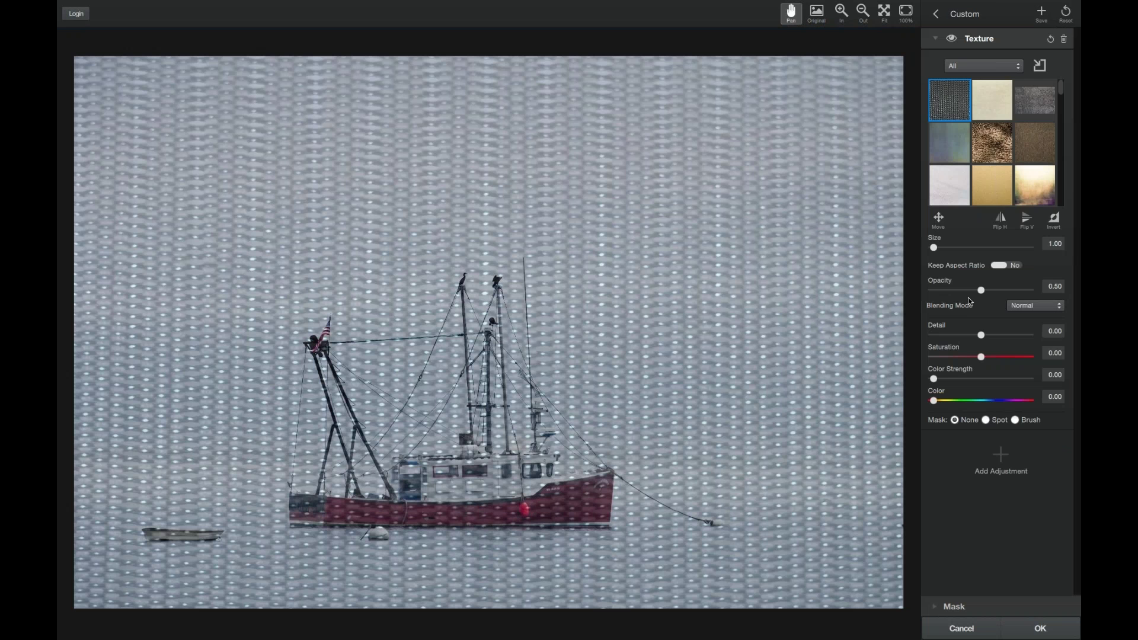
click(984, 66)
click(986, 140)
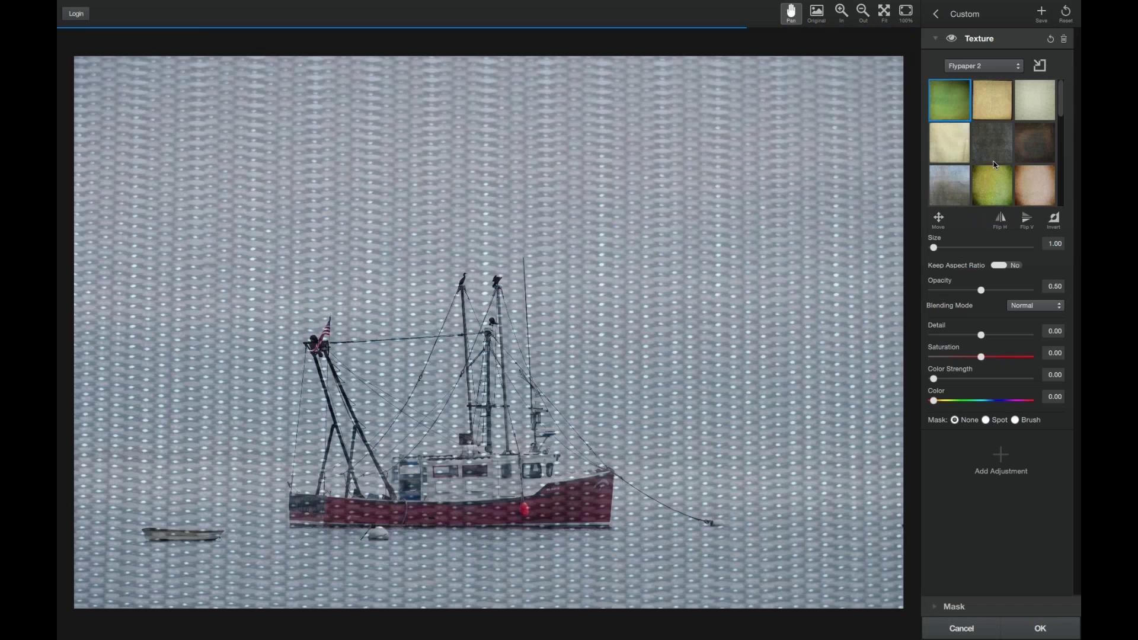
scroll(989, 166, down, 5)
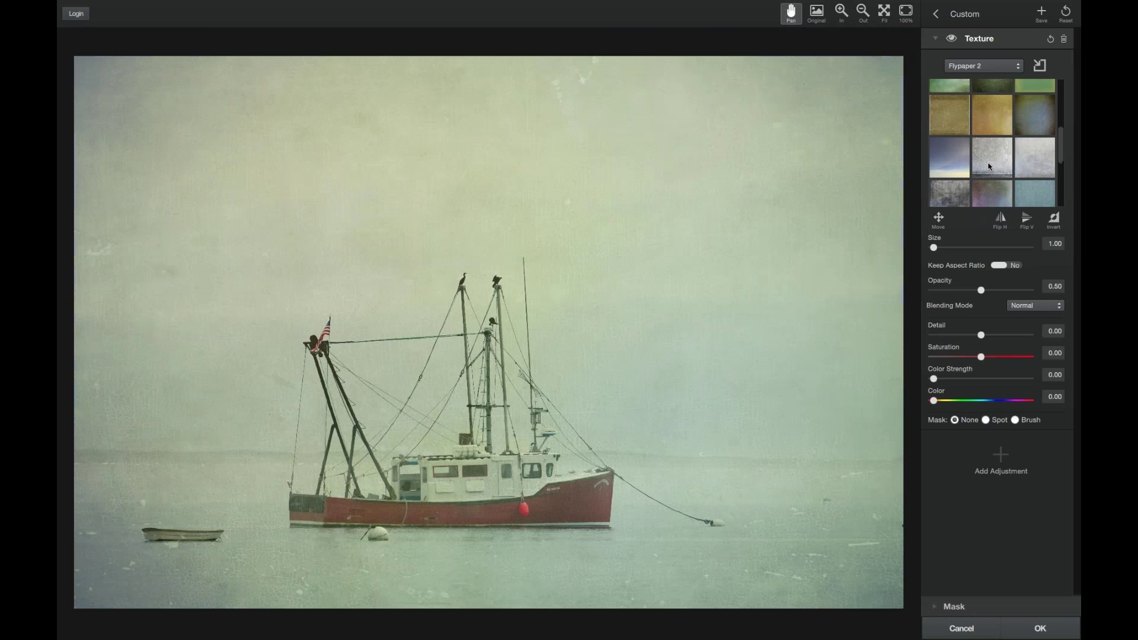
click(994, 157)
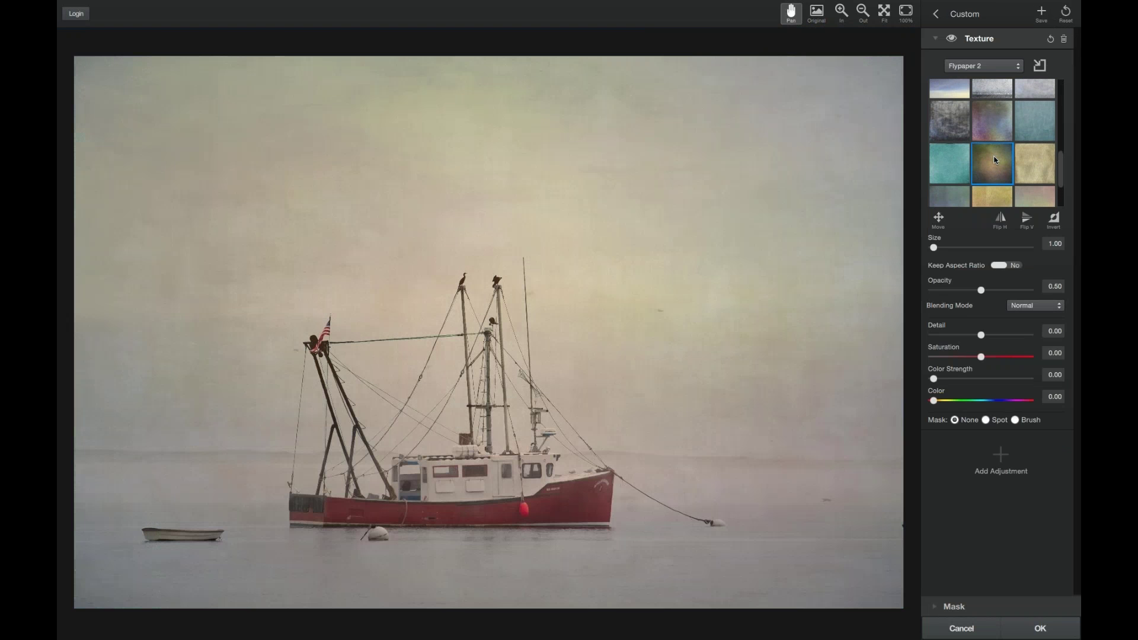
Set the texture's blending mode to Multiply and its opacity to 0.95
click(1028, 308)
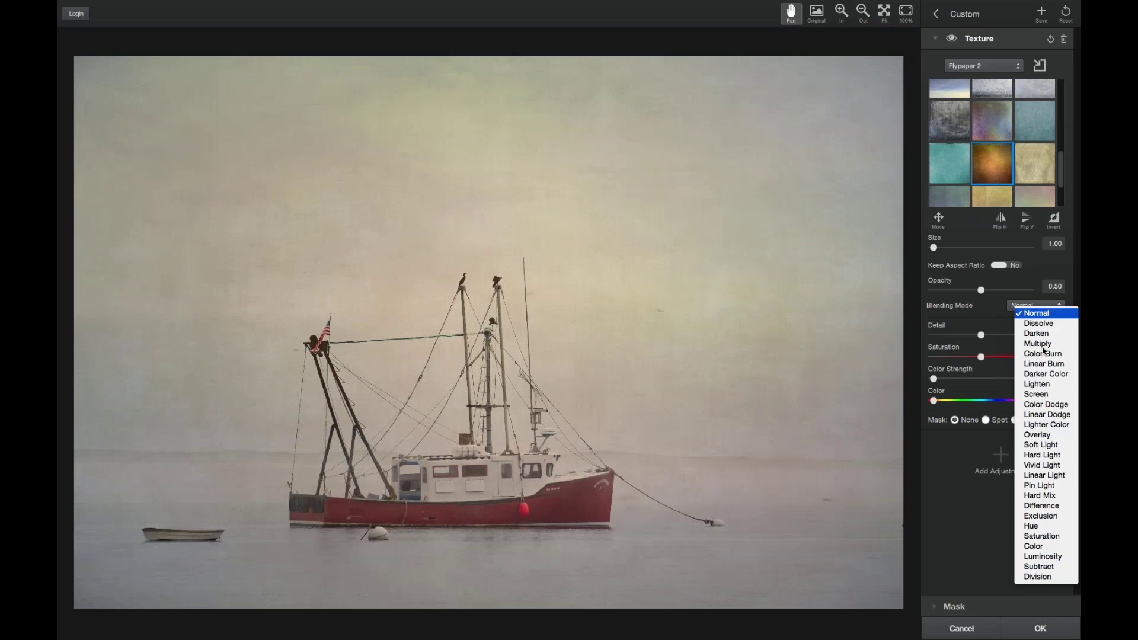
click(1041, 345)
drag(983, 290, 1024, 291)
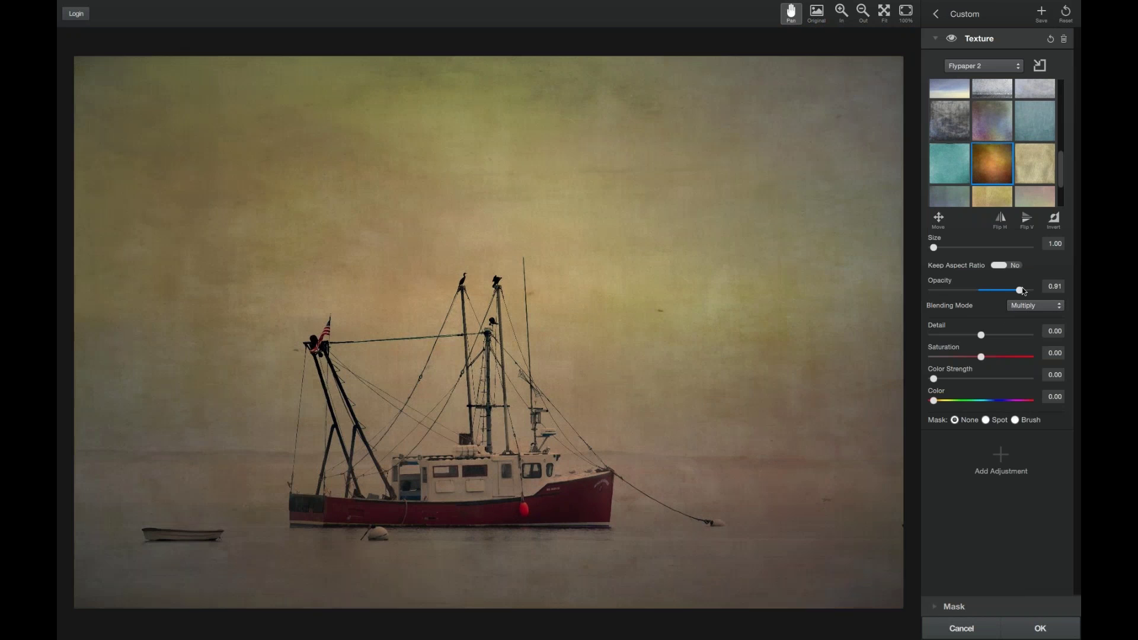
Add a Basic Adjustment with Highlight at 0.71 and Brightness at 0.54
click(1001, 458)
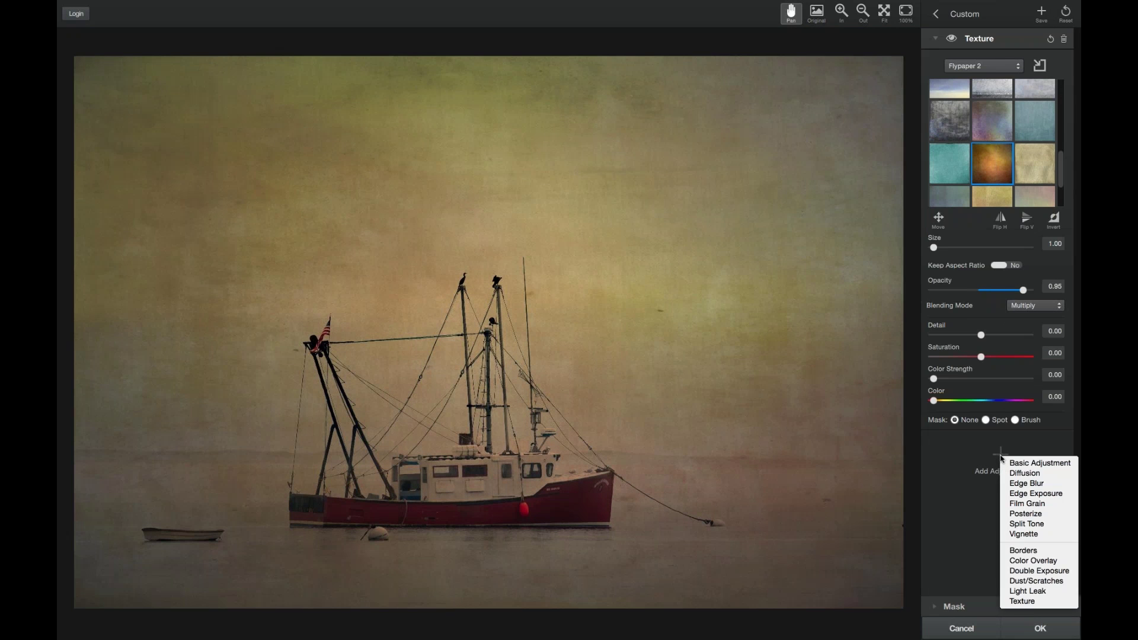
click(1016, 464)
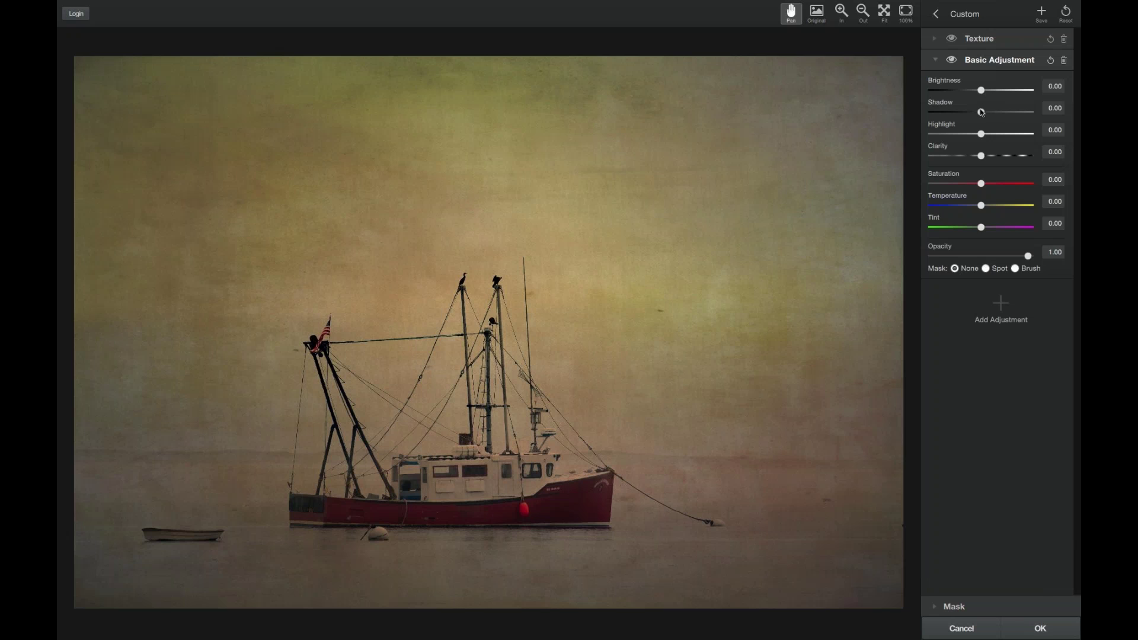
drag(981, 134, 1016, 136)
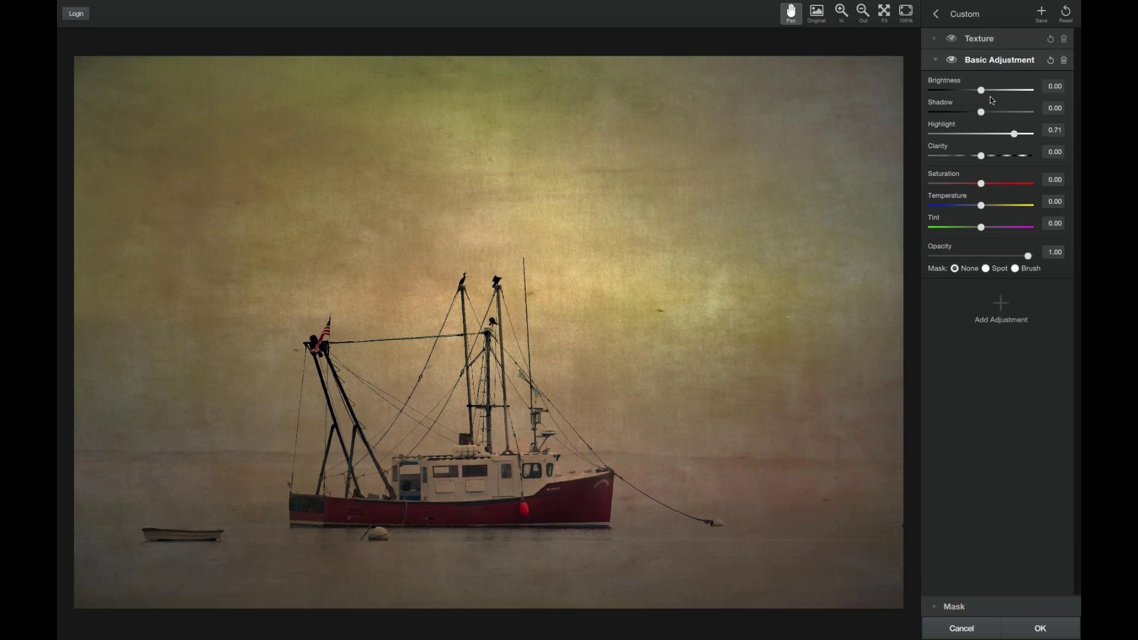
drag(997, 92, 1010, 90)
Add a Vignette with strength 0.48 and size 0.89, centred on the boat's cabin
click(1001, 314)
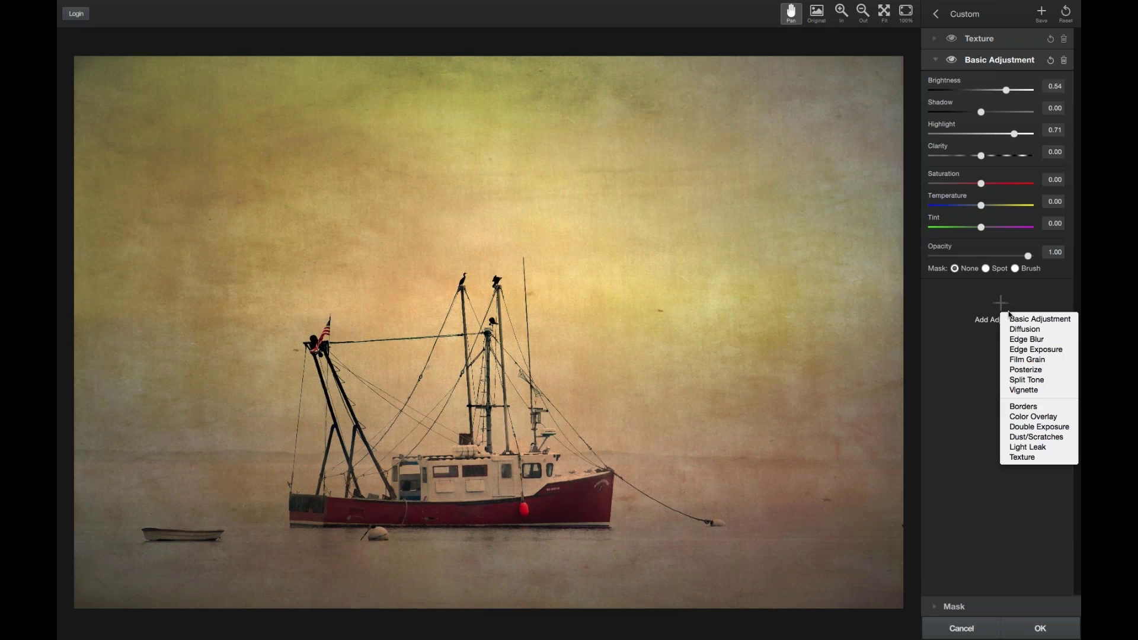
click(1027, 391)
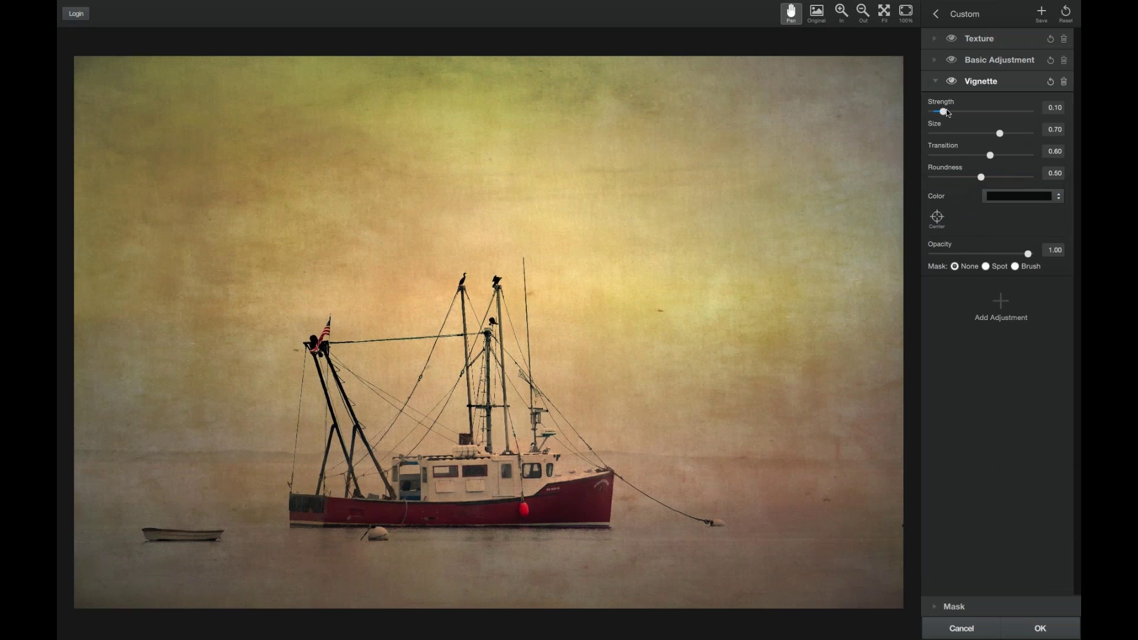
drag(948, 111, 981, 112)
click(938, 219)
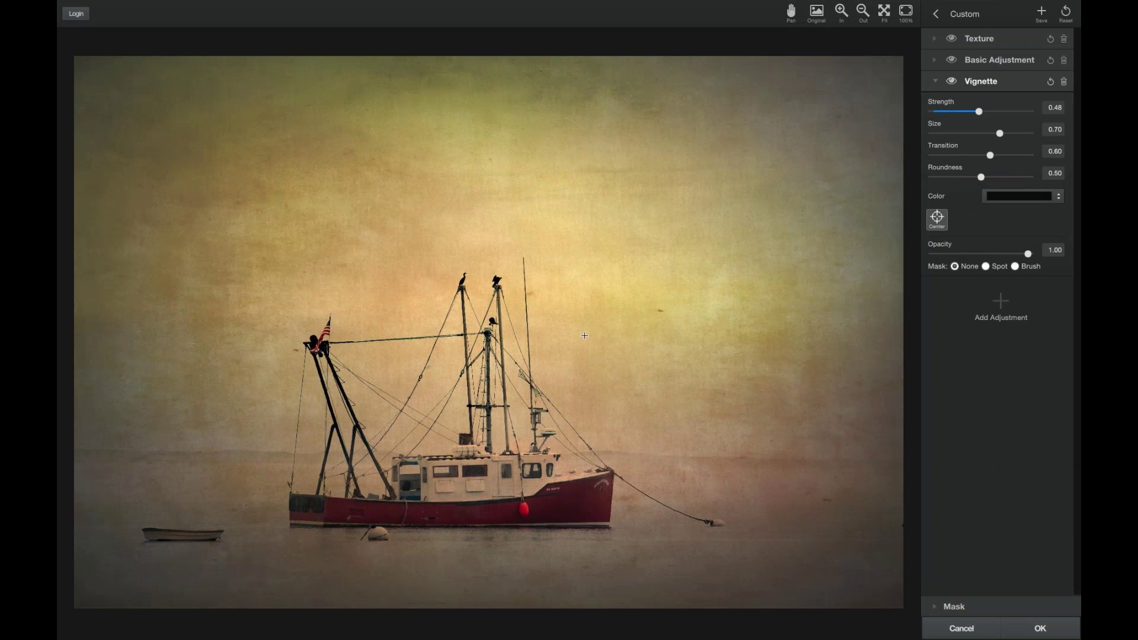
click(497, 455)
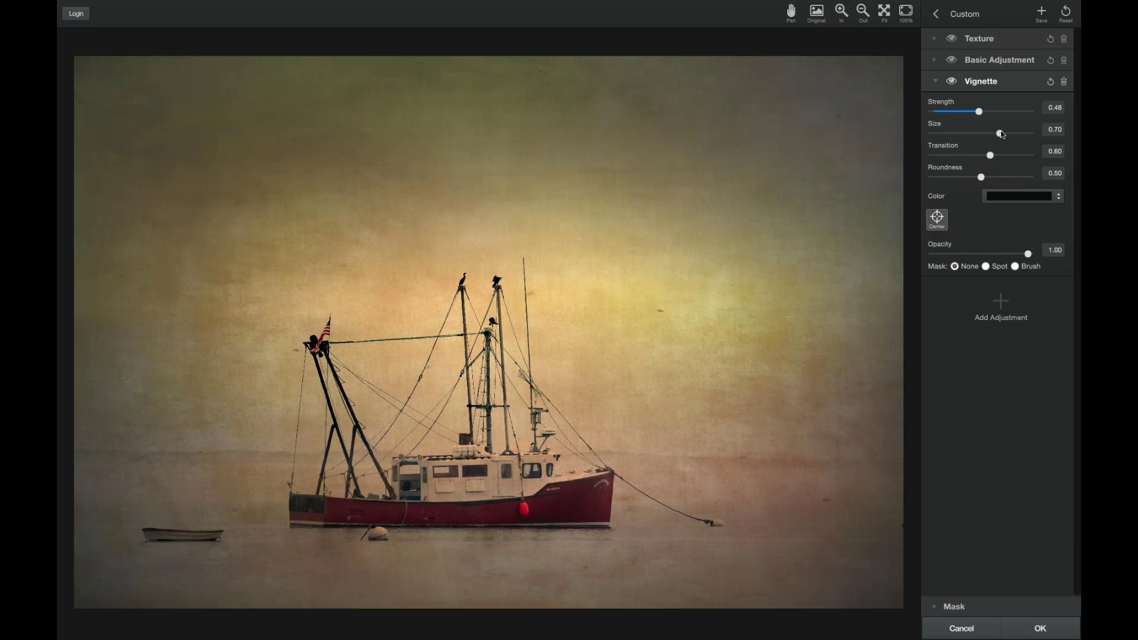
mouse_move(1023, 135)
mouse_down()
mouse_move(1037, 135)
mouse_move(1019, 134)
mouse_up()
Add a Color Overlay, try a golden yellow as its color, and set its opacity to 0.14
click(1001, 302)
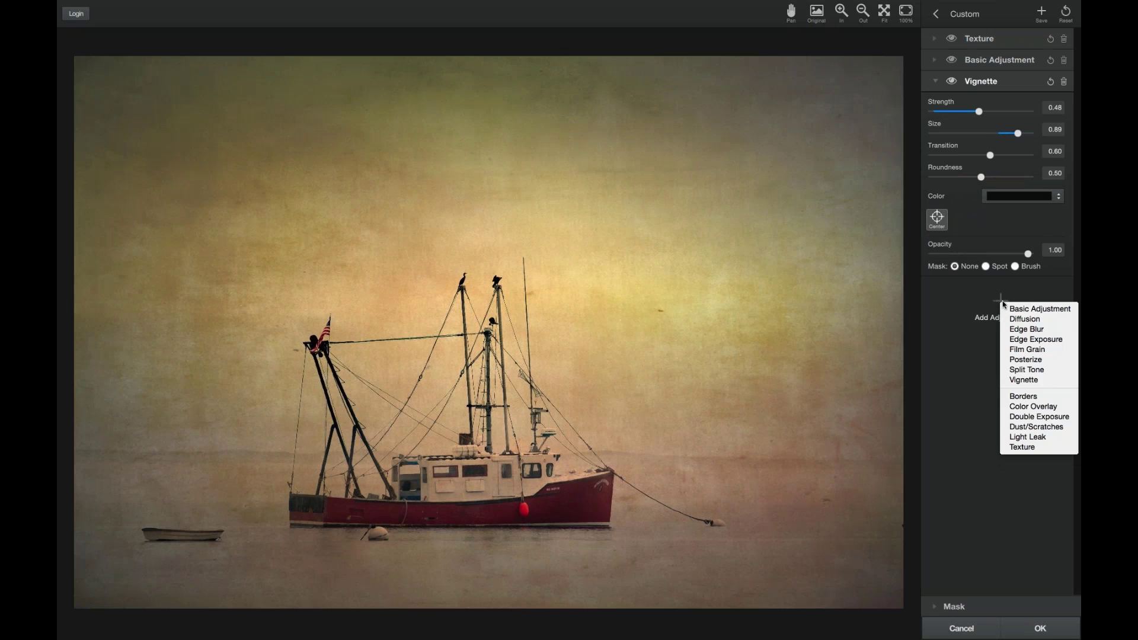
click(1026, 408)
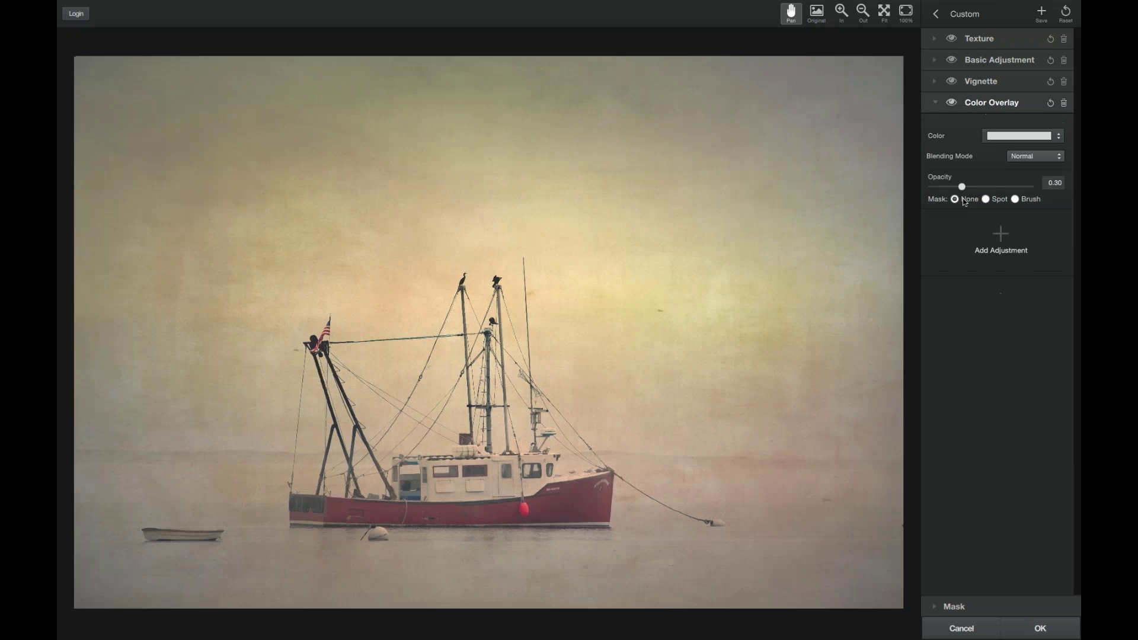
click(1008, 138)
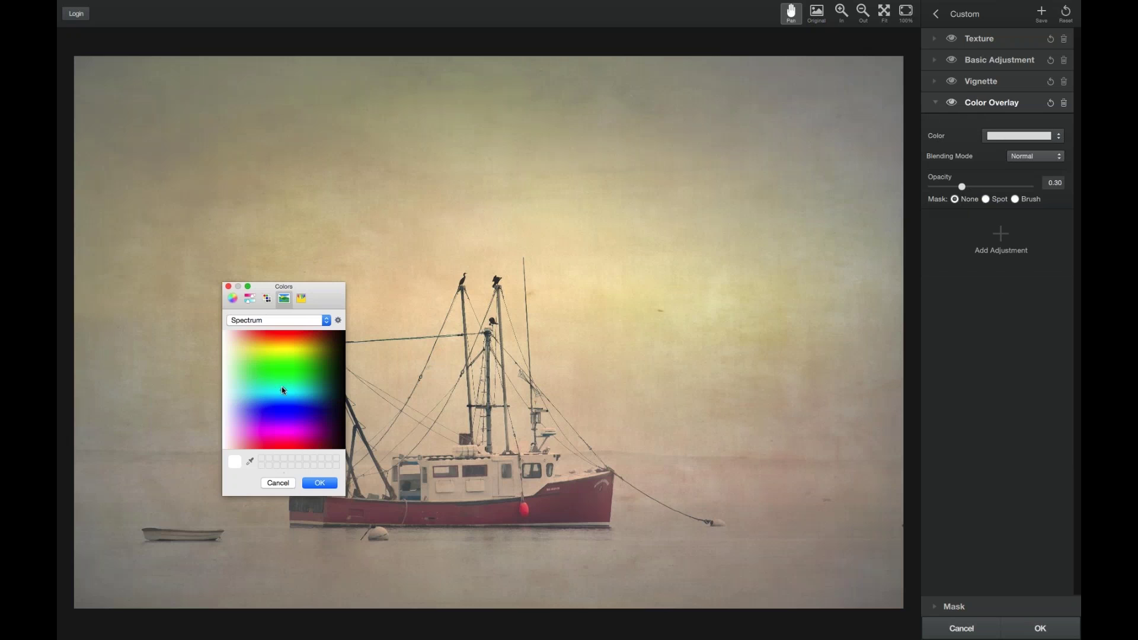
click(232, 299)
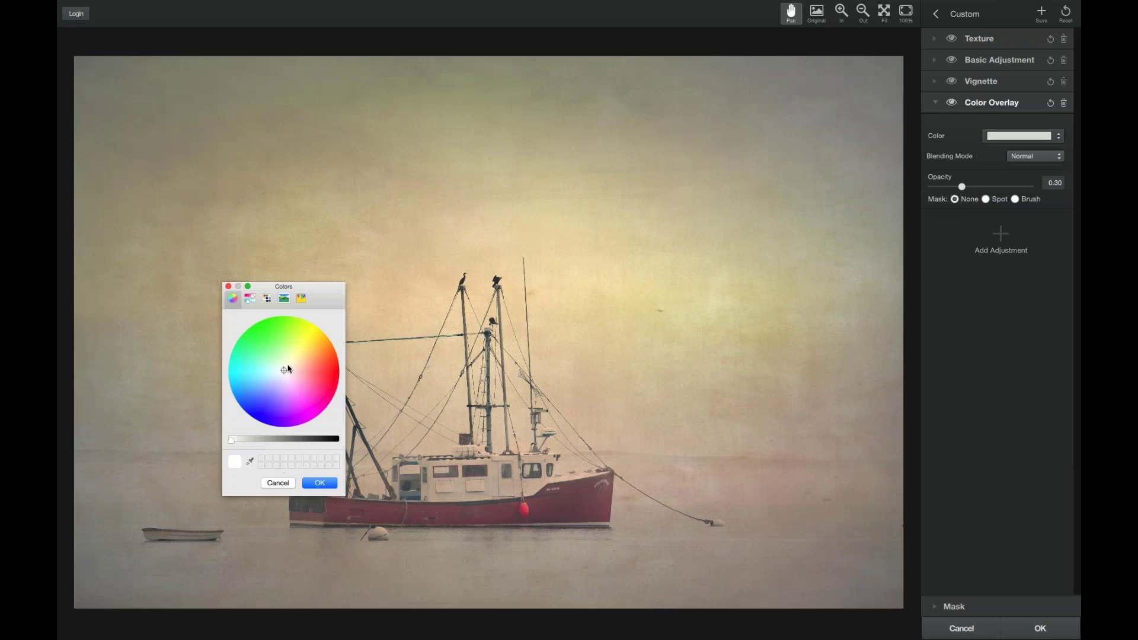
drag(288, 366, 310, 342)
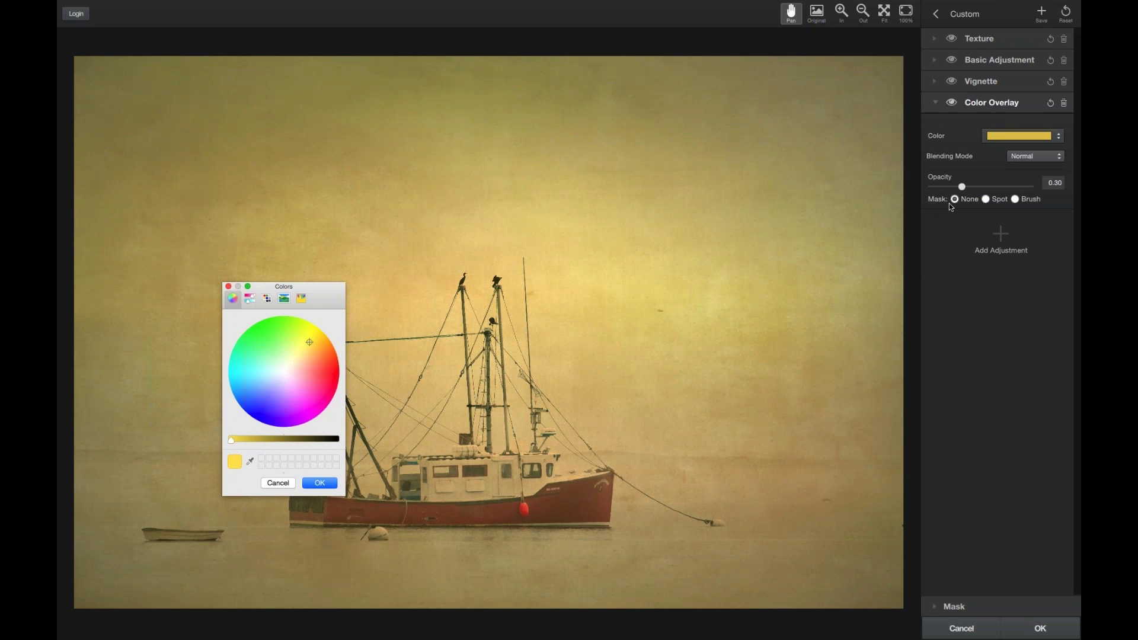
mouse_move(966, 187)
mouse_down()
mouse_move(976, 187)
mouse_move(930, 193)
mouse_move(948, 194)
mouse_up()
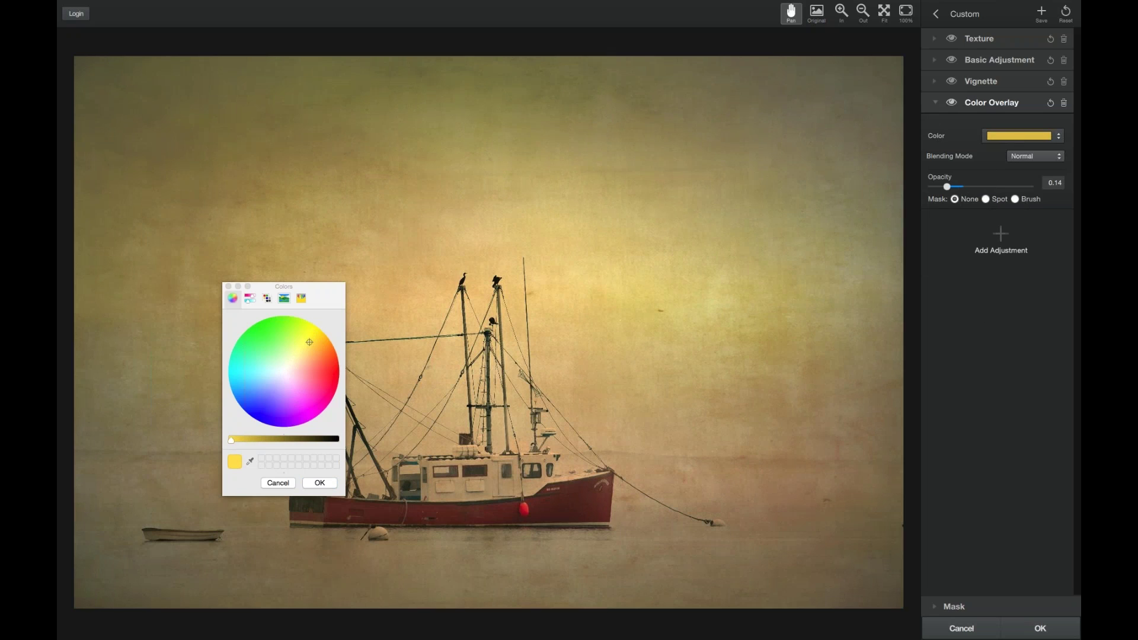
click(230, 288)
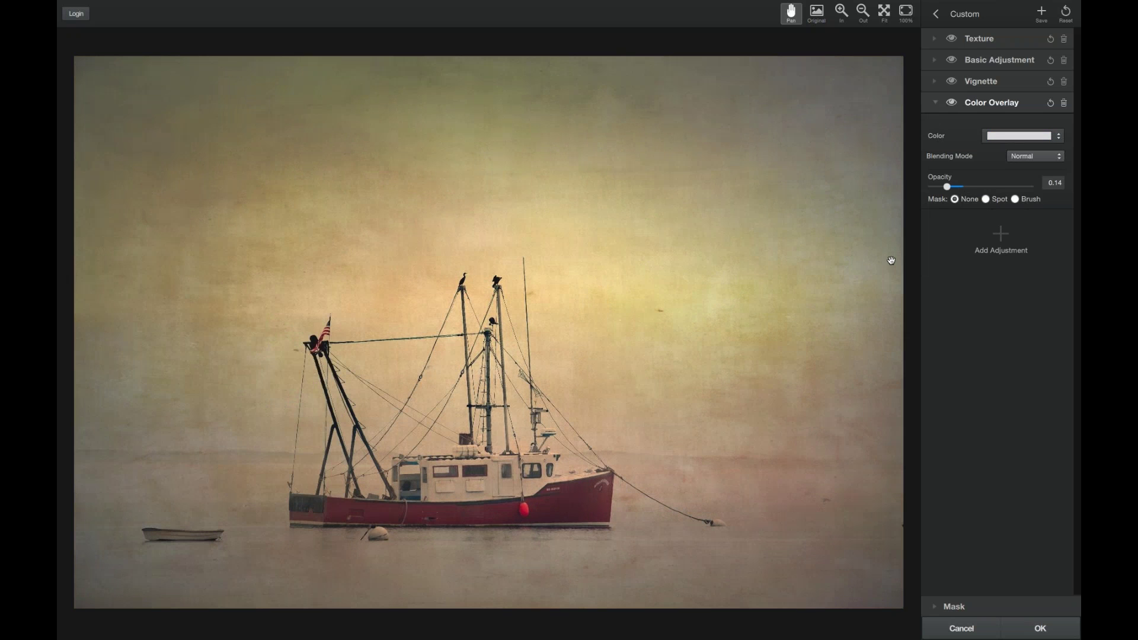
Add a Light Leak adjustment, preview several of its presets, and pick the diagonal blue-purple streak
click(1001, 237)
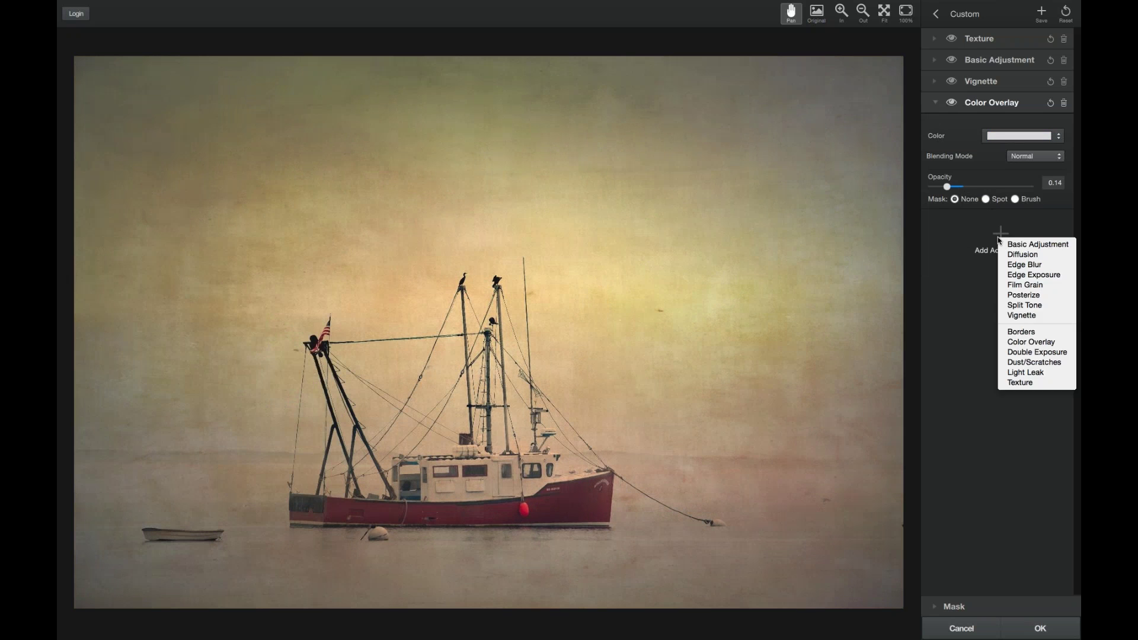
click(1027, 373)
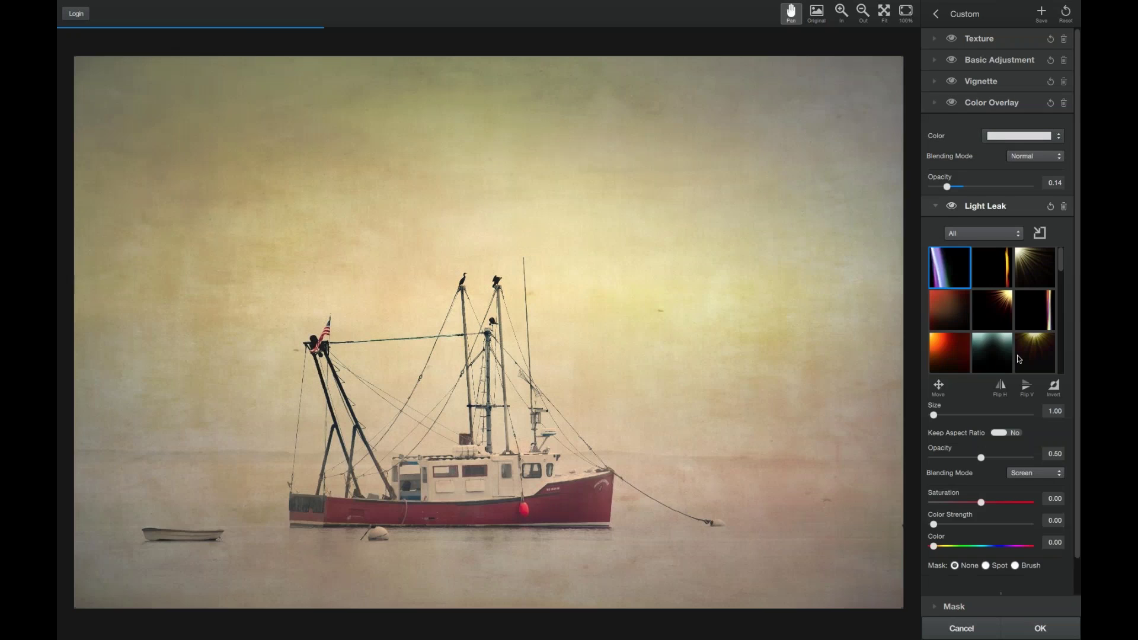
click(1024, 187)
click(1029, 261)
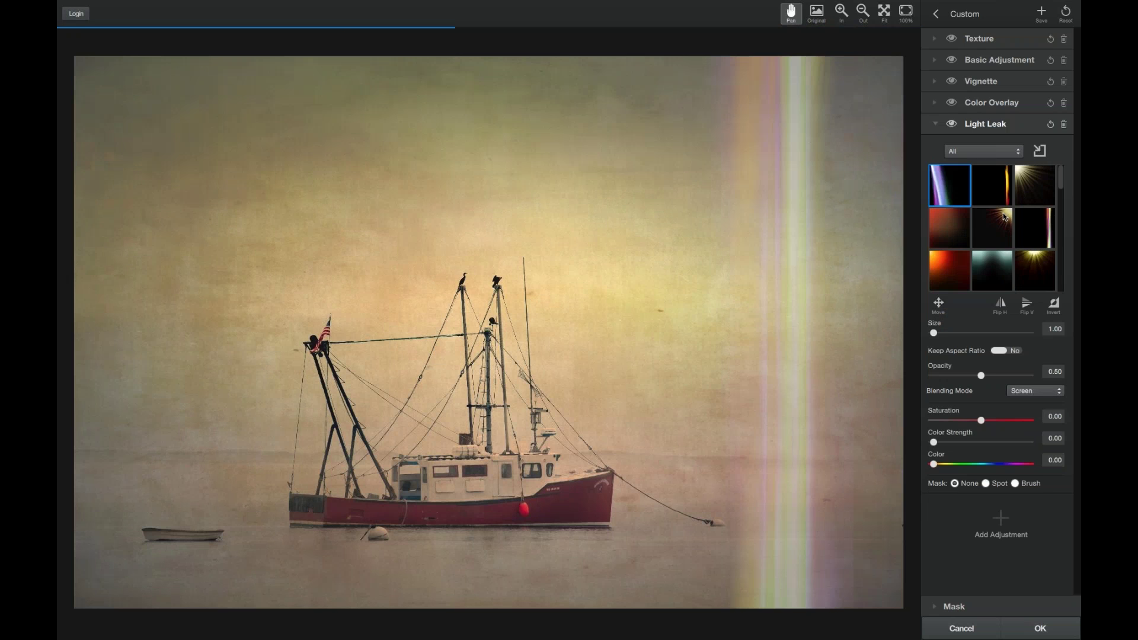
click(1023, 177)
click(990, 185)
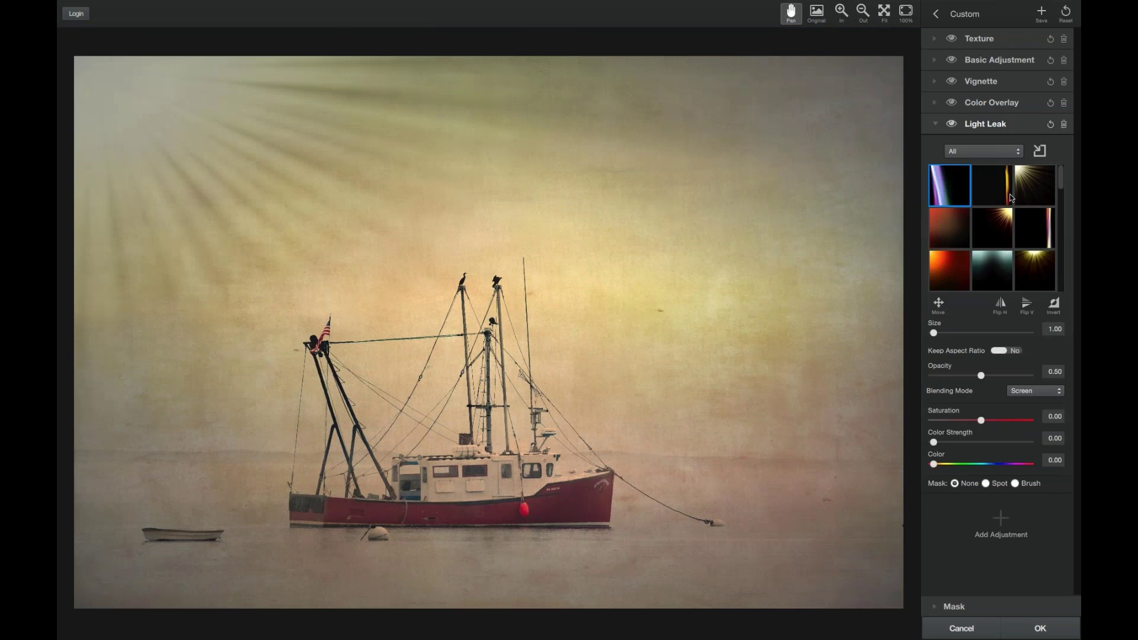
click(958, 193)
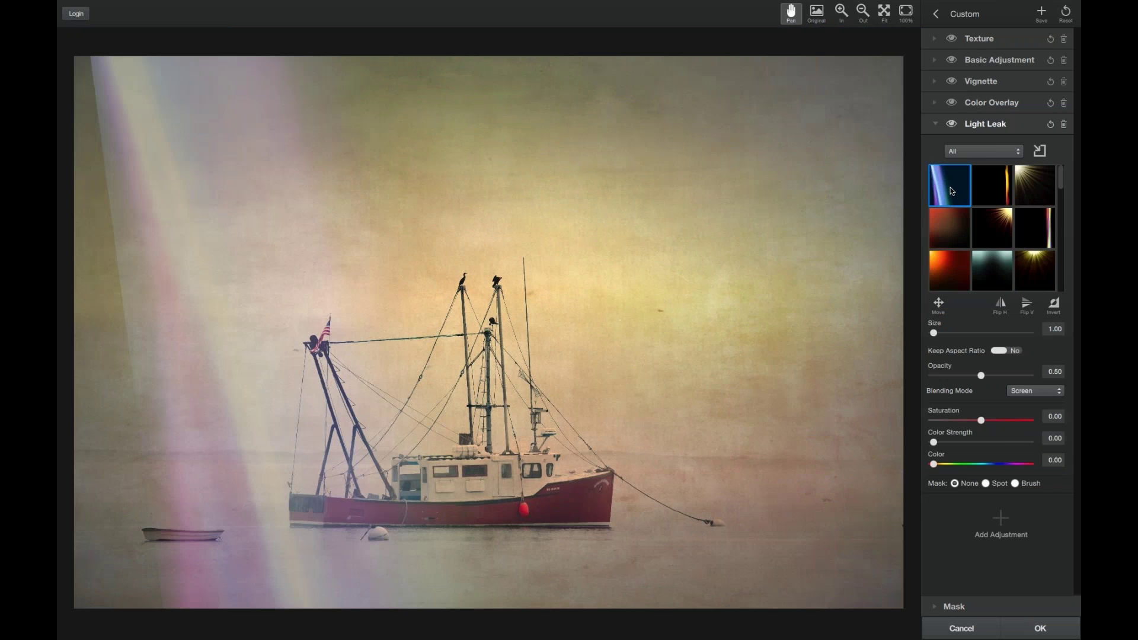
Try Saturation -1.00, Color Strength 0.69 and Color 0.48 on the light leak, and delete the Light Leak adjustment
drag(982, 420, 1012, 426)
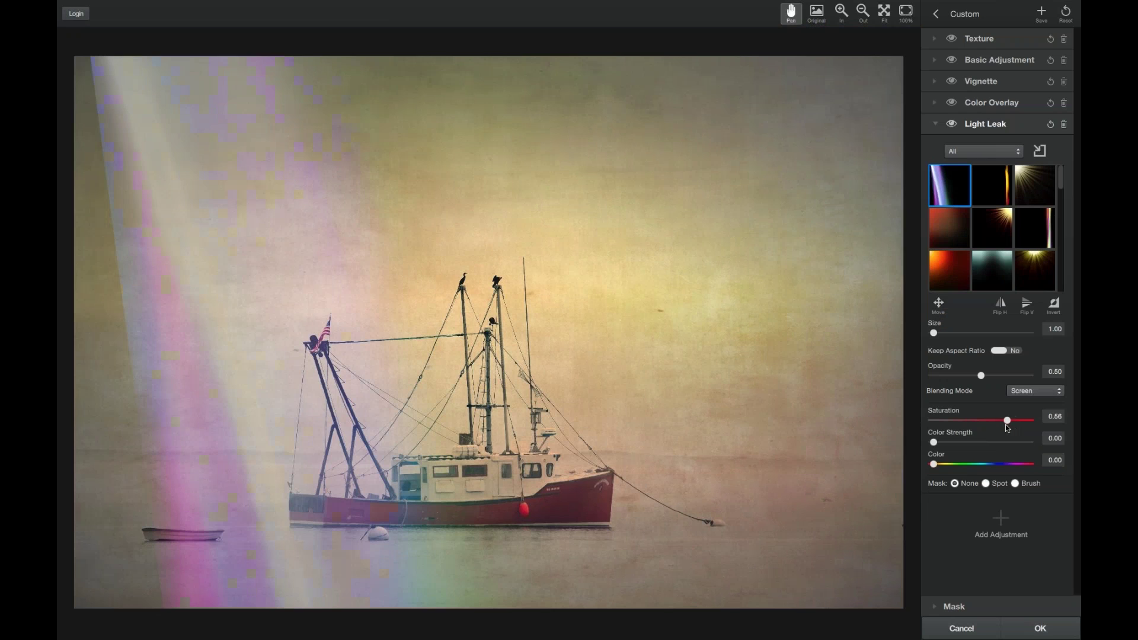
drag(1008, 421, 932, 421)
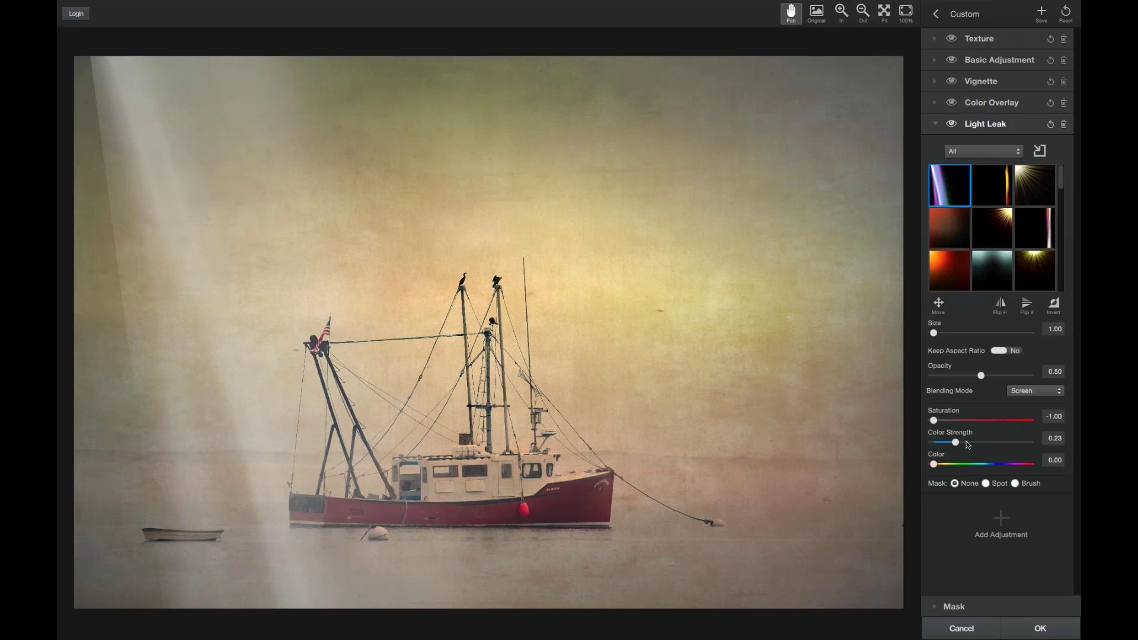
drag(937, 461, 979, 467)
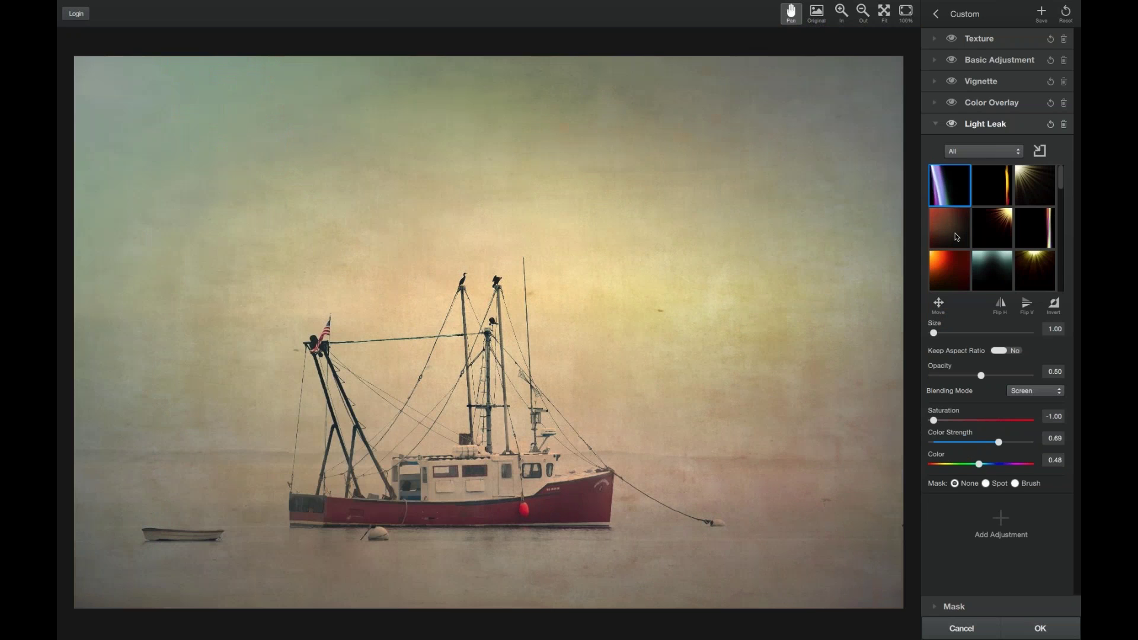
click(1064, 124)
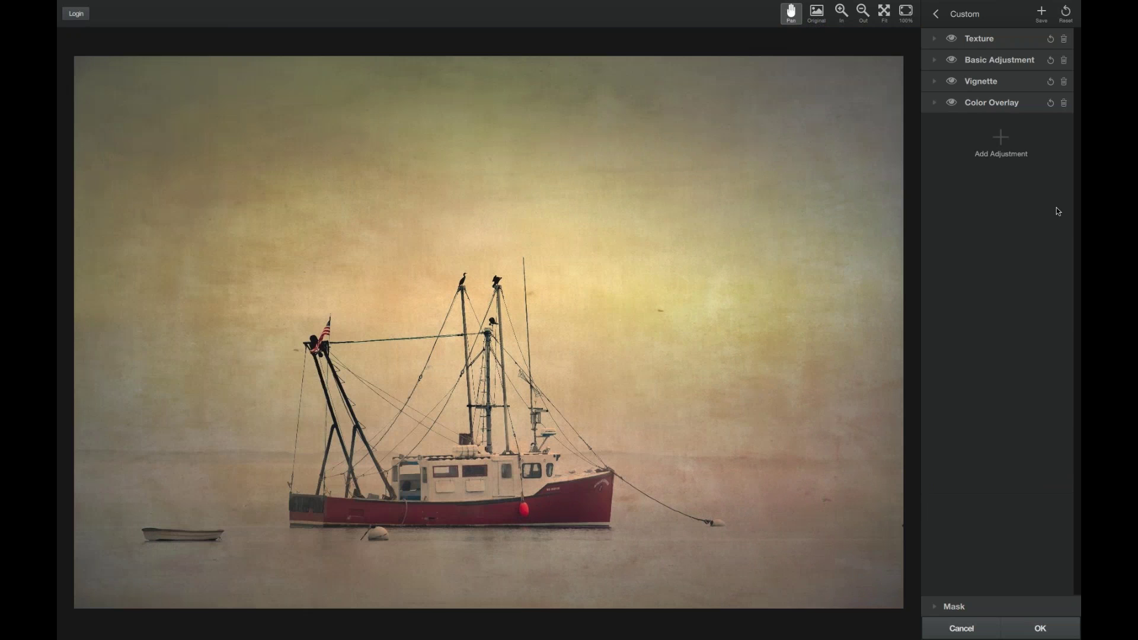
From Lightroom, open the photo of the shed behind the picket fence in Topaz Texture Effects as a copy with Lightroom adjustments
right_click(344, 302)
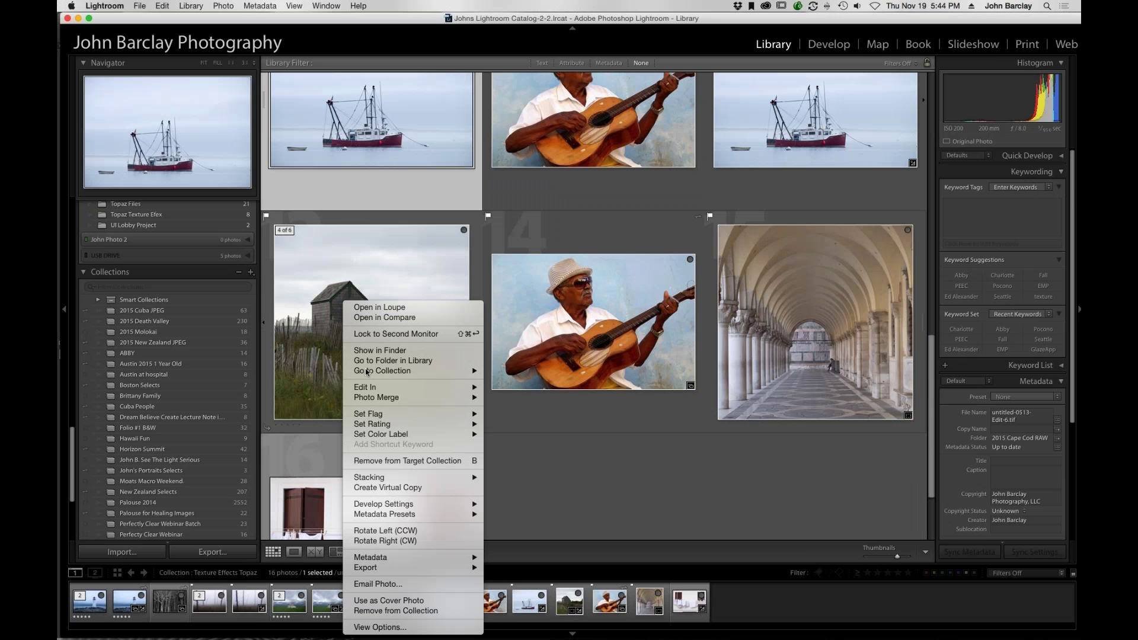
mouse_move(372, 389)
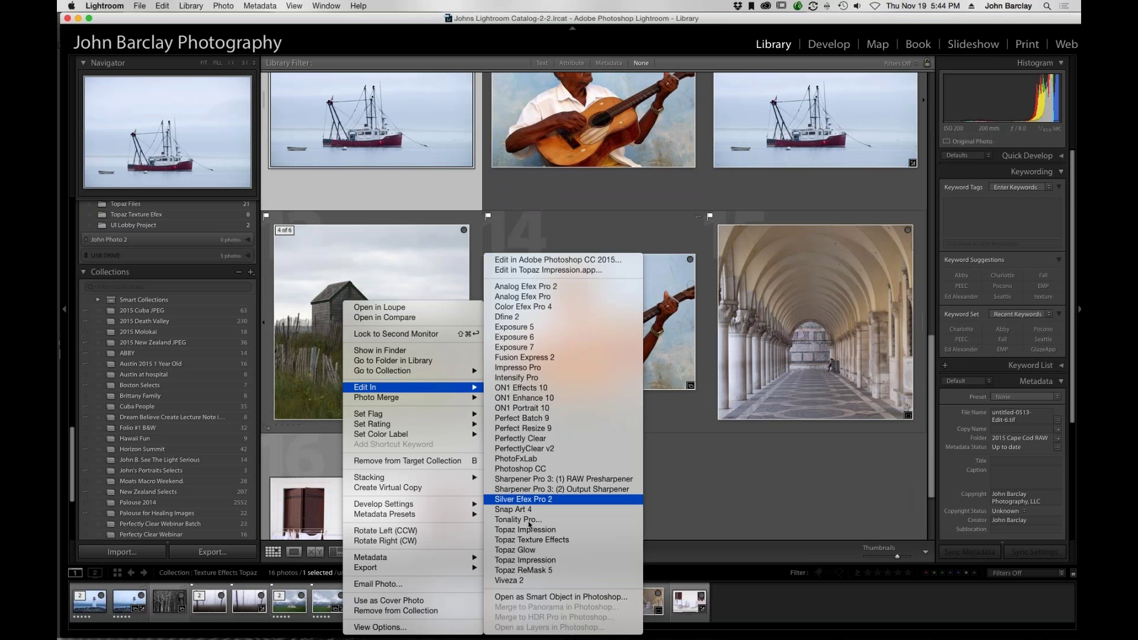
click(533, 540)
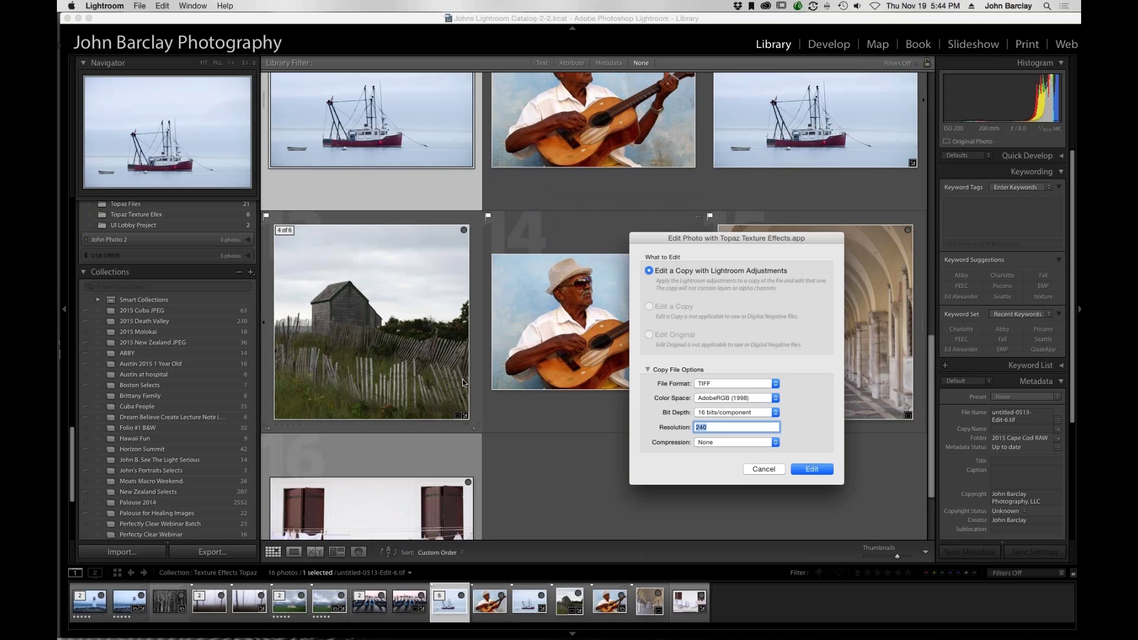
click(802, 473)
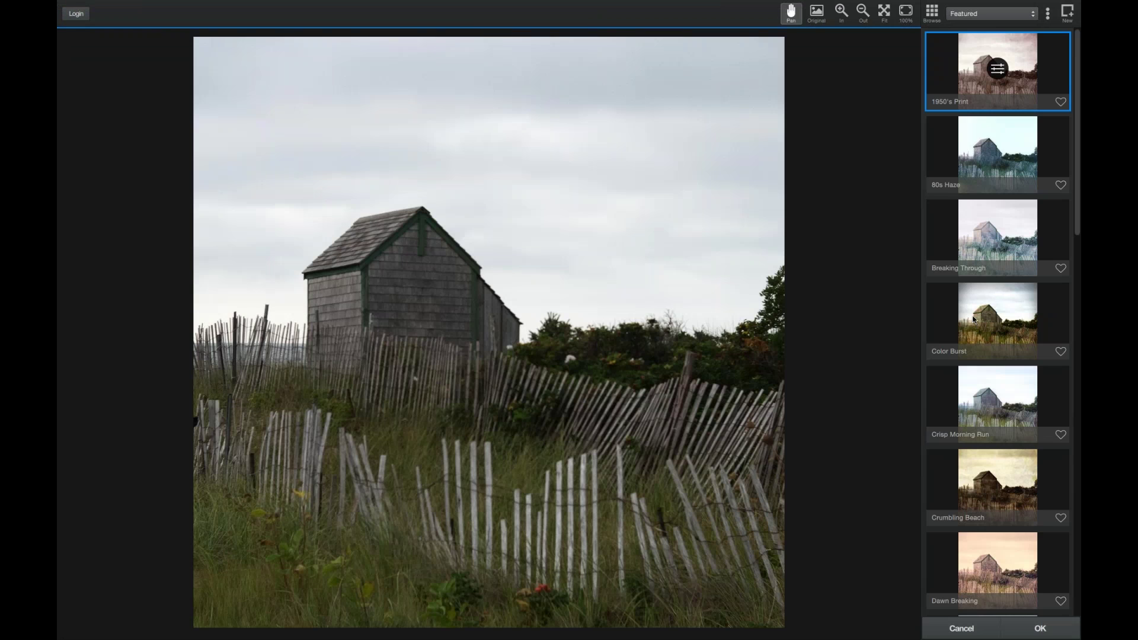
Apply the Color Burst effect to the shed photo and add a Borders adjustment to it
click(973, 318)
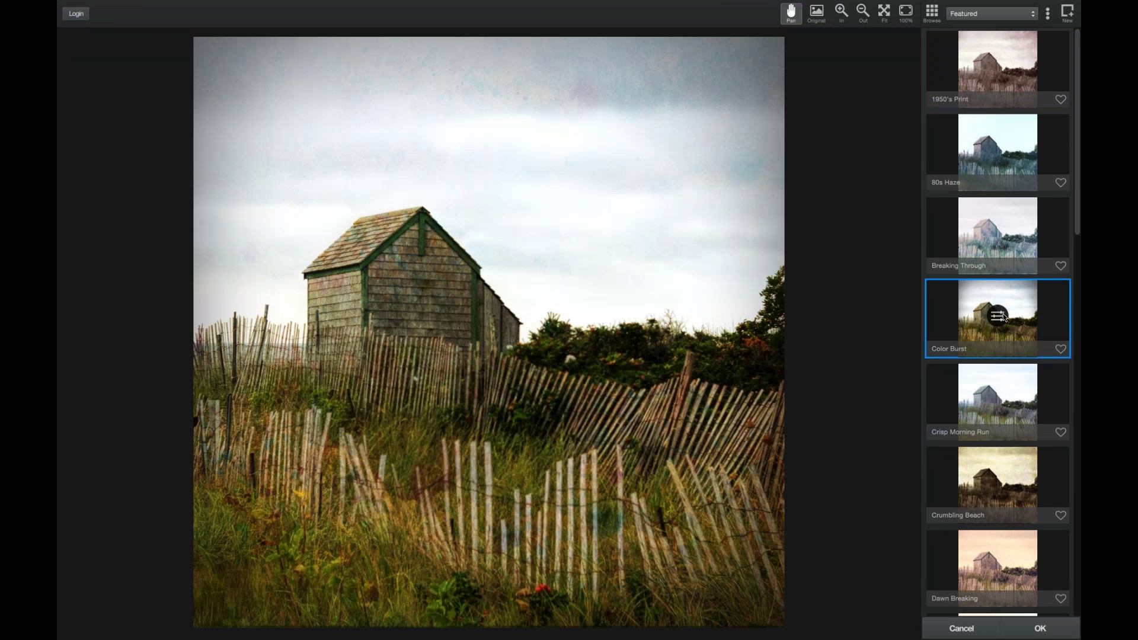
click(998, 316)
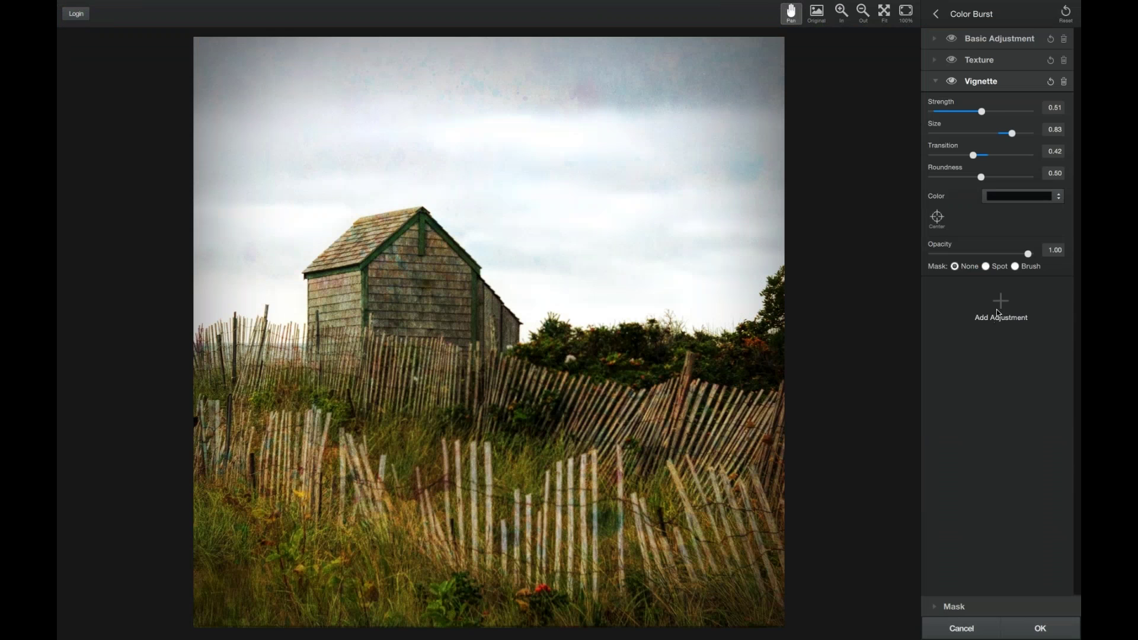
click(999, 314)
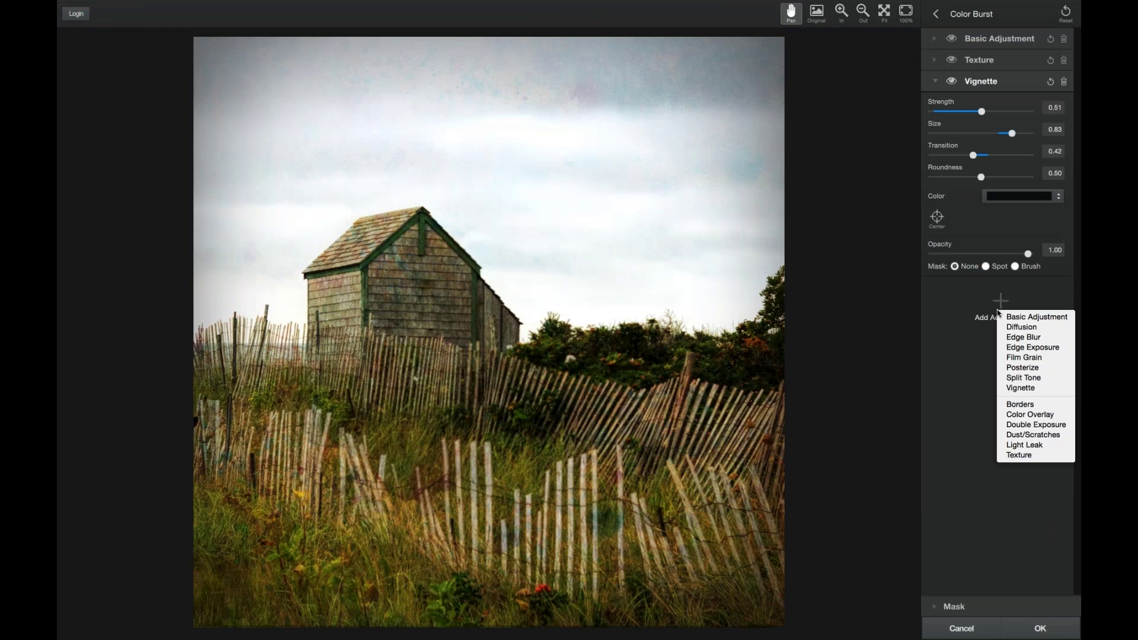
click(1023, 404)
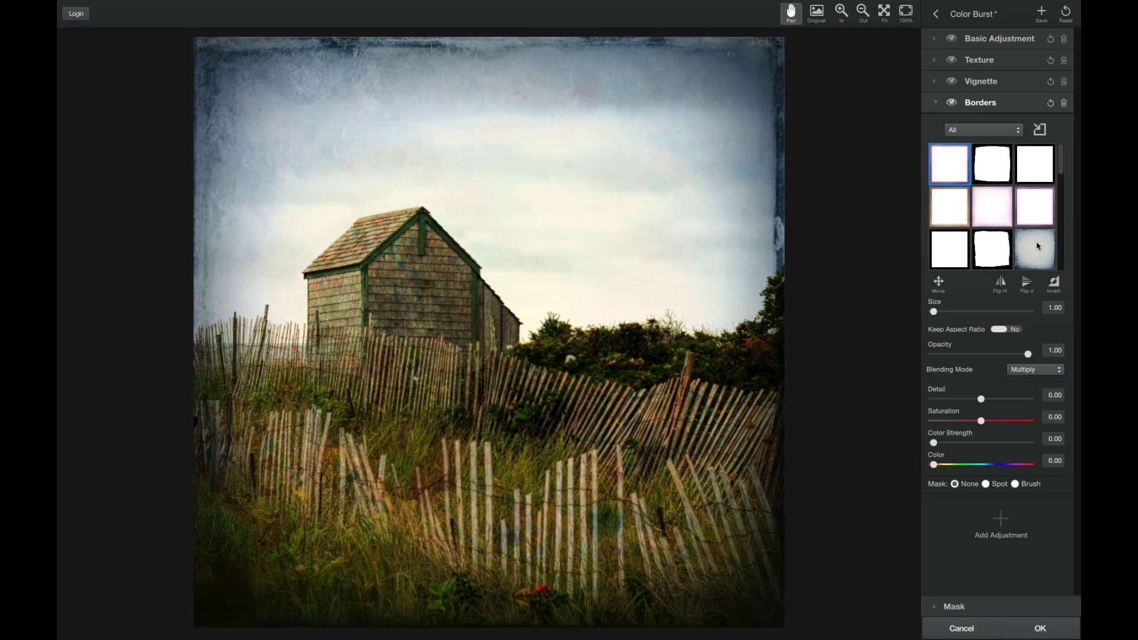
Browse the border presets, choose the soft, worn-edged pale border near the end of the collection, and flip it horizontally
scroll(1038, 245, down, 3)
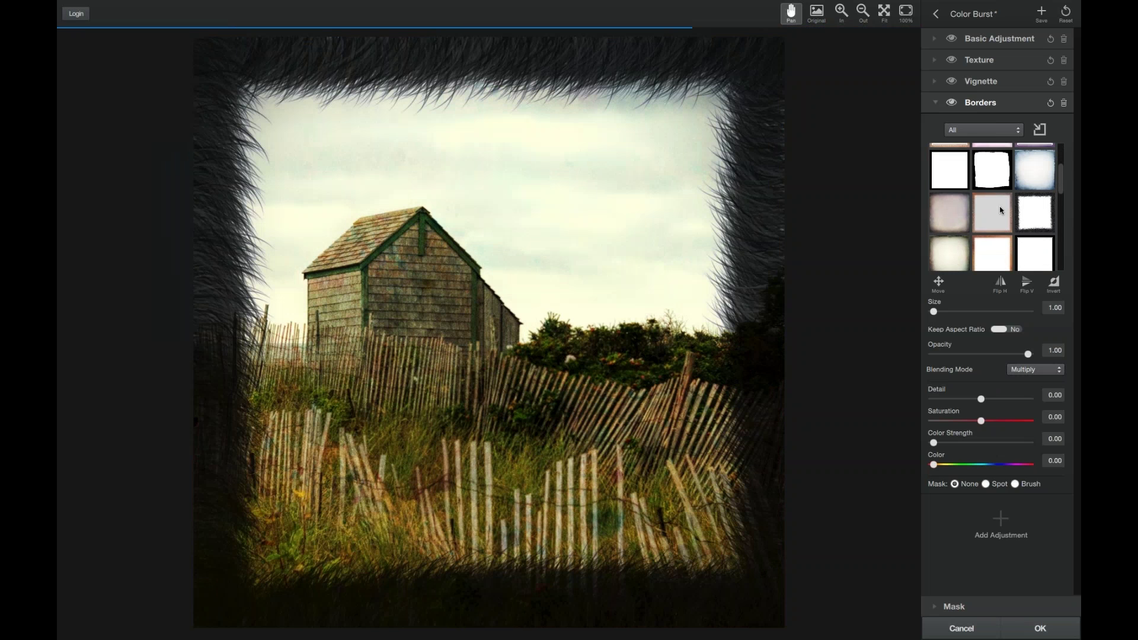
scroll(986, 252, down, 3)
scroll(987, 256, down, 3)
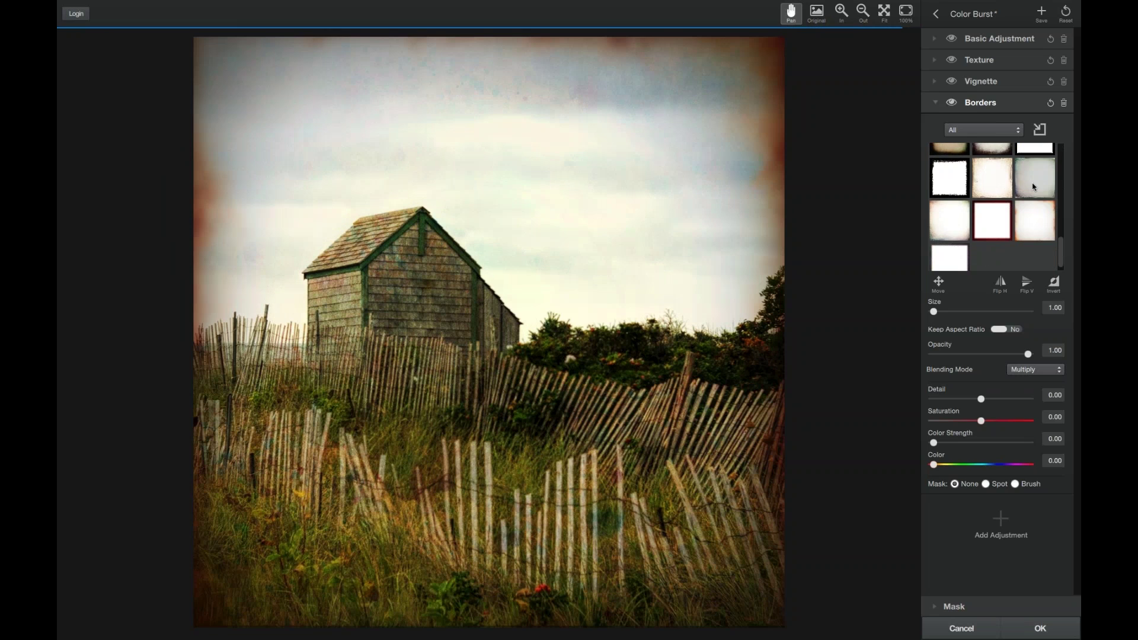
click(1033, 188)
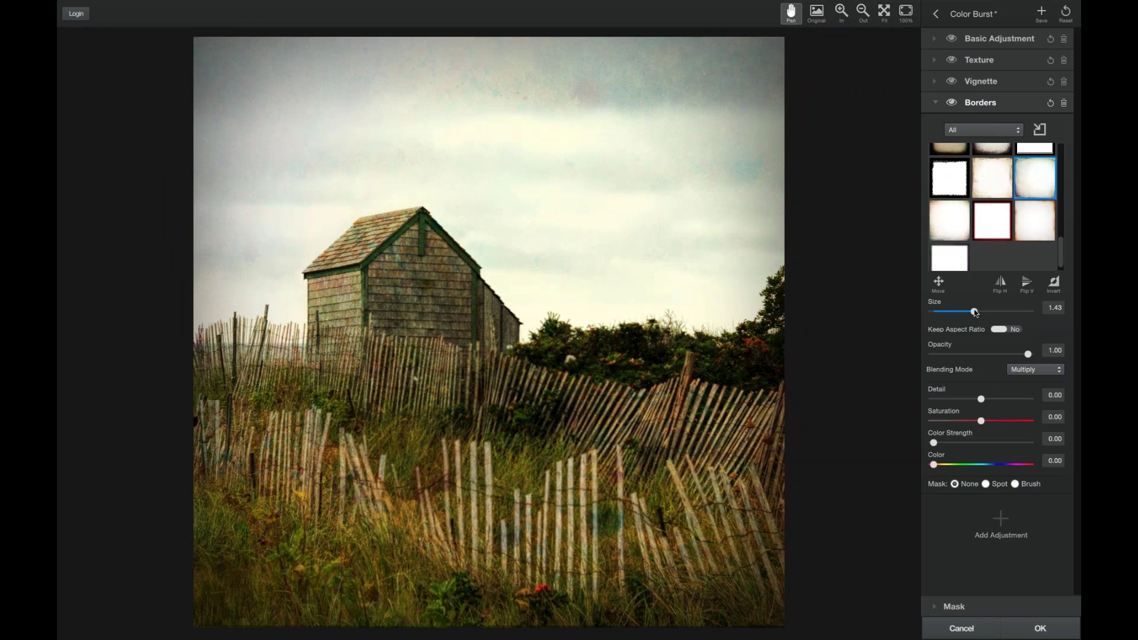
click(1000, 285)
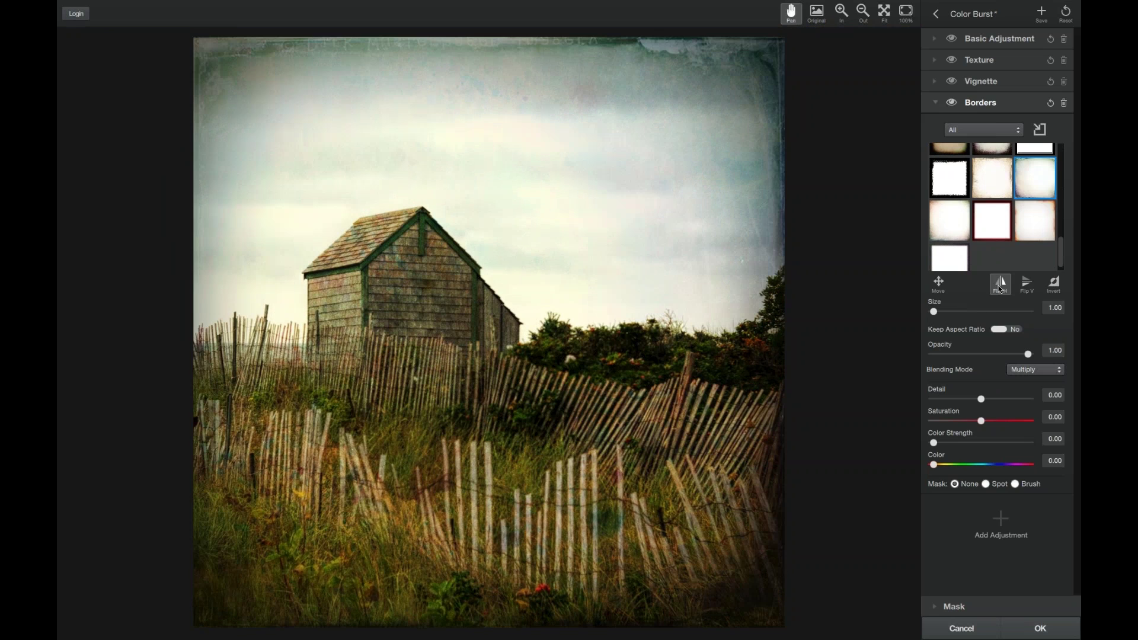
Try changing the border's size and opacity, and preview the dark red frame and its neighbour
double_click(945, 310)
drag(1015, 353, 1010, 354)
double_click(1010, 354)
click(990, 233)
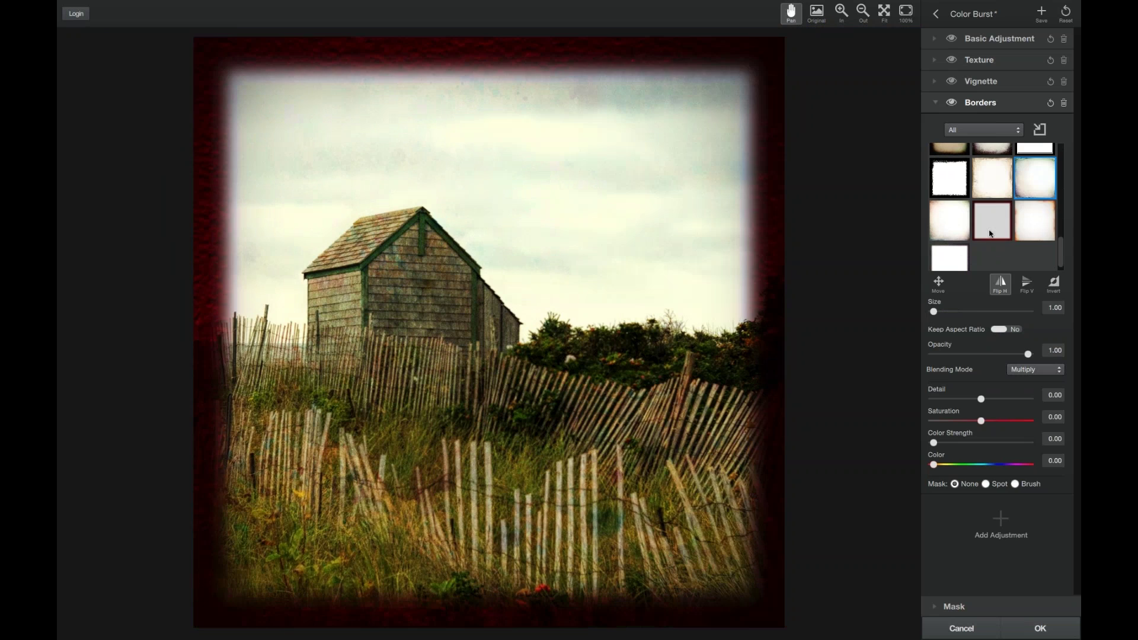
click(1017, 234)
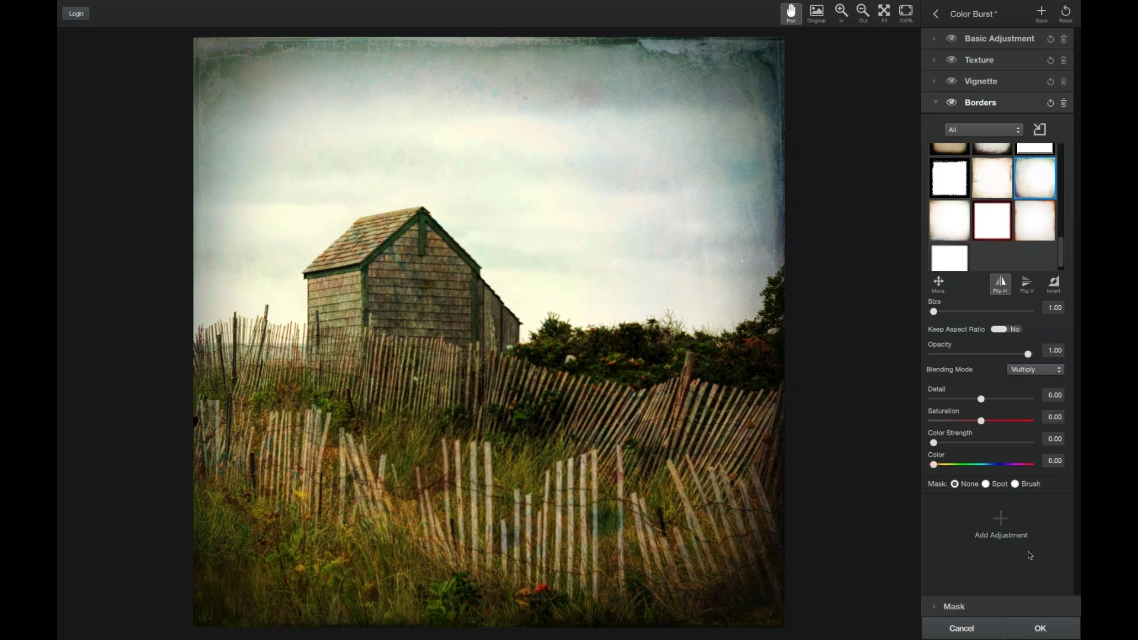
click(1002, 520)
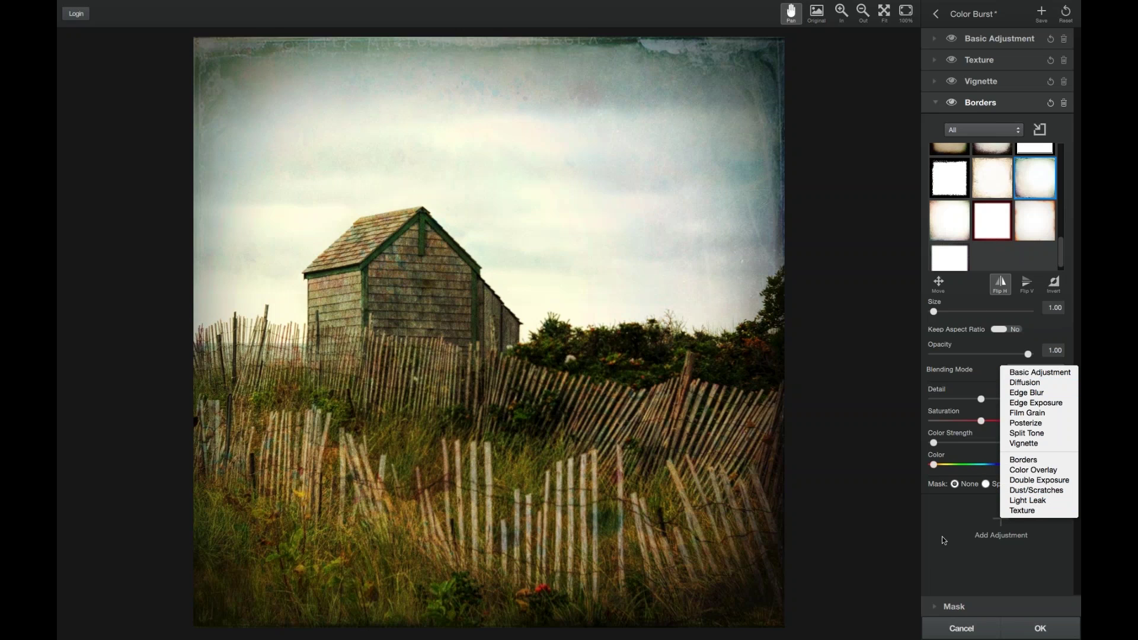
click(944, 521)
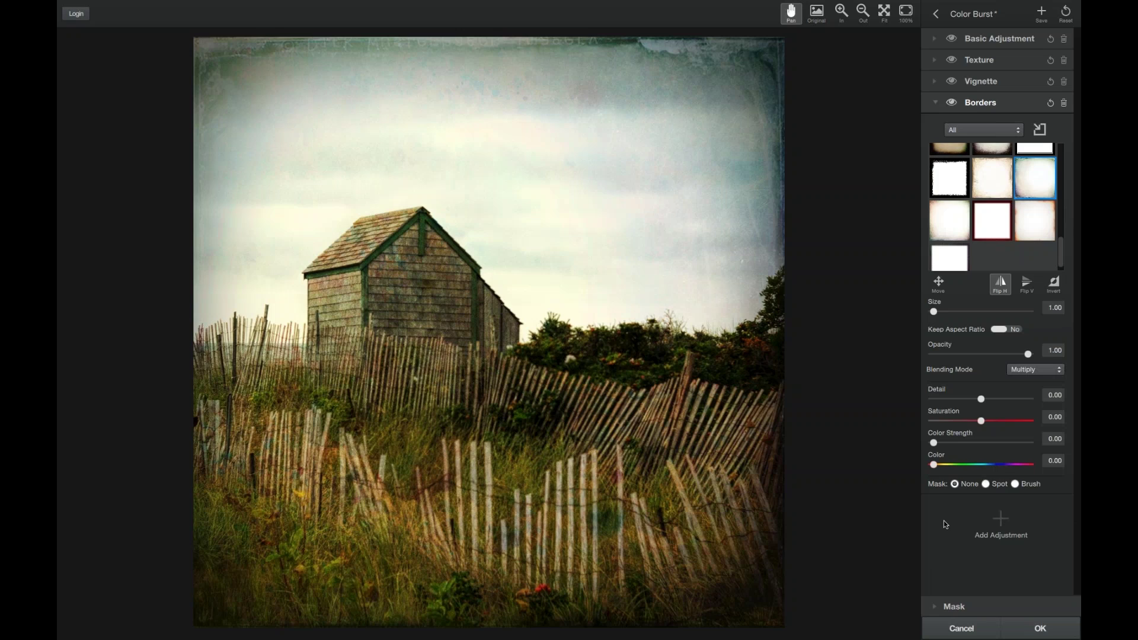